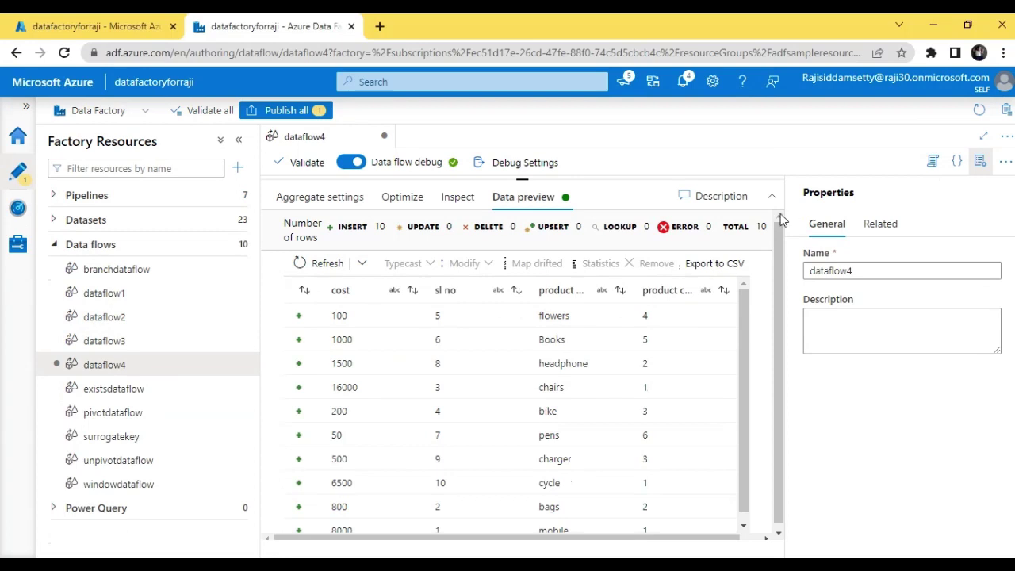
Step: Switch to the Azure portal and open the input folder of container 123 in the rajistorageaccount storage account
left_click(512, 376)
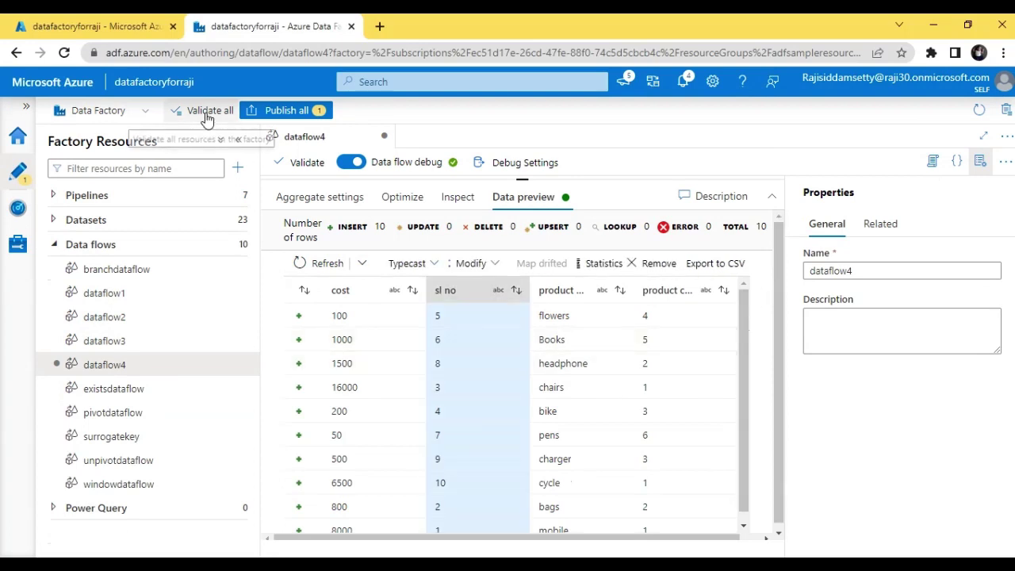
left_click(83, 23)
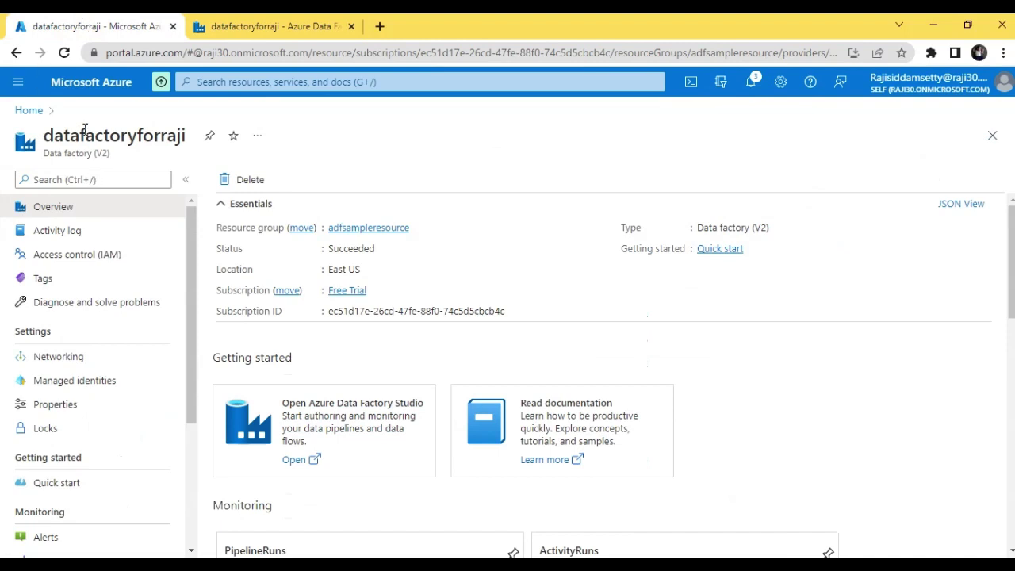
left_click(33, 115)
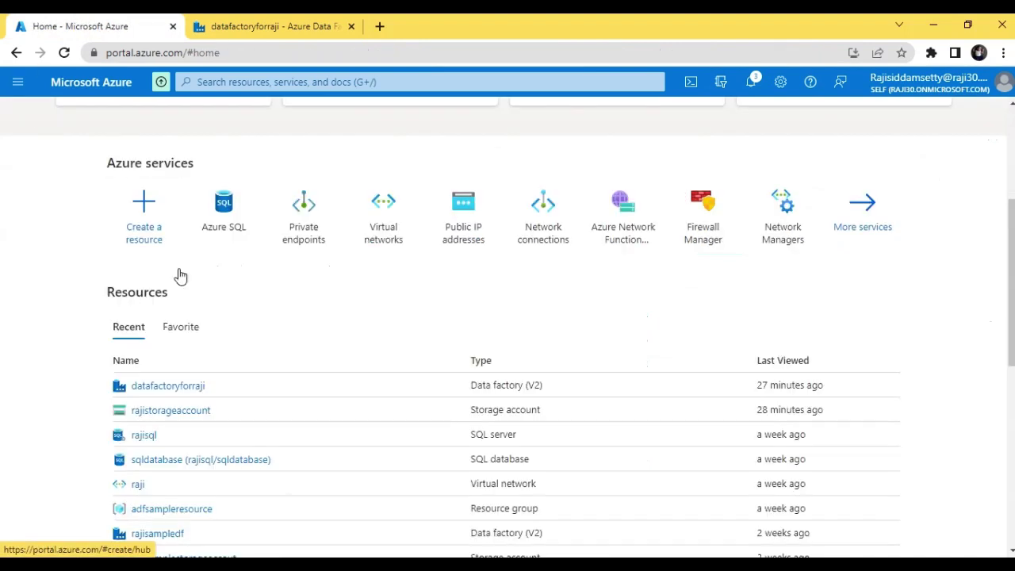
left_click(172, 414)
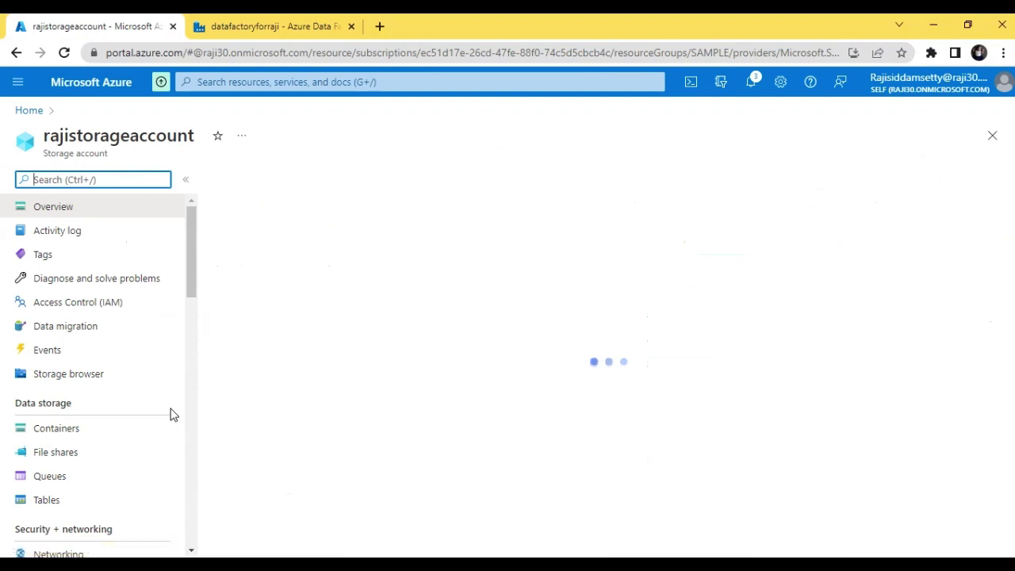
left_click(150, 441)
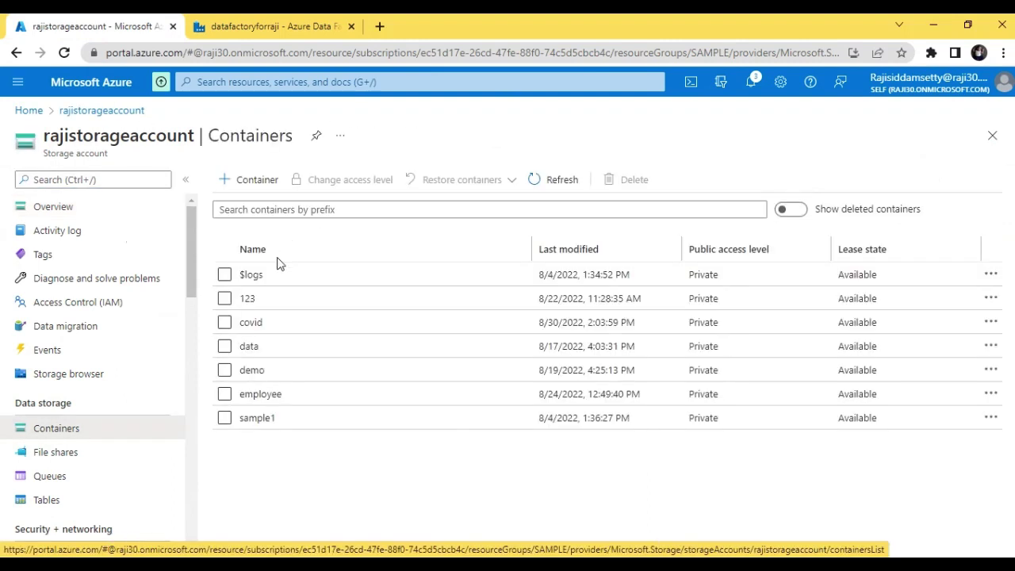
left_click(250, 299)
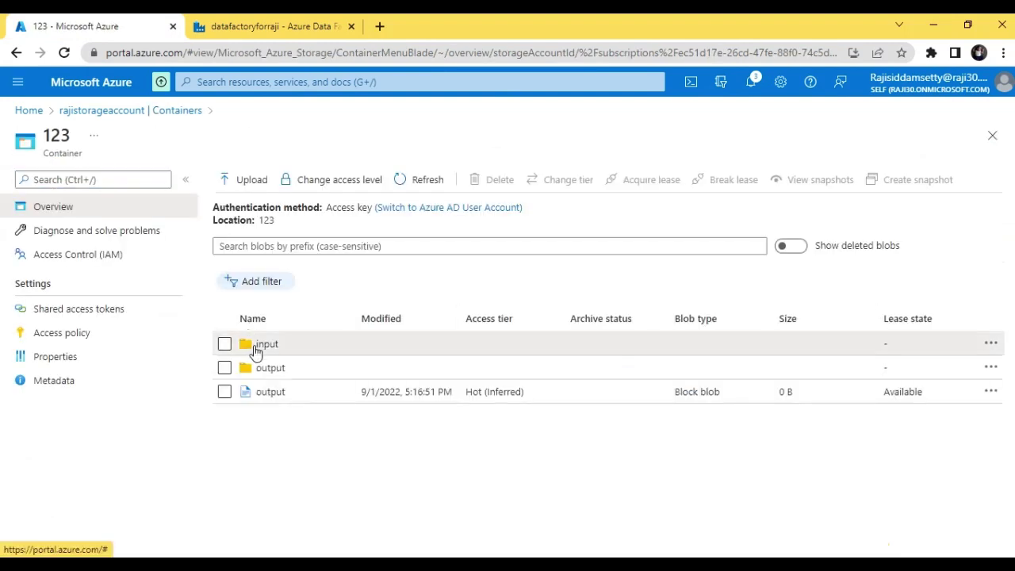
left_click(252, 344)
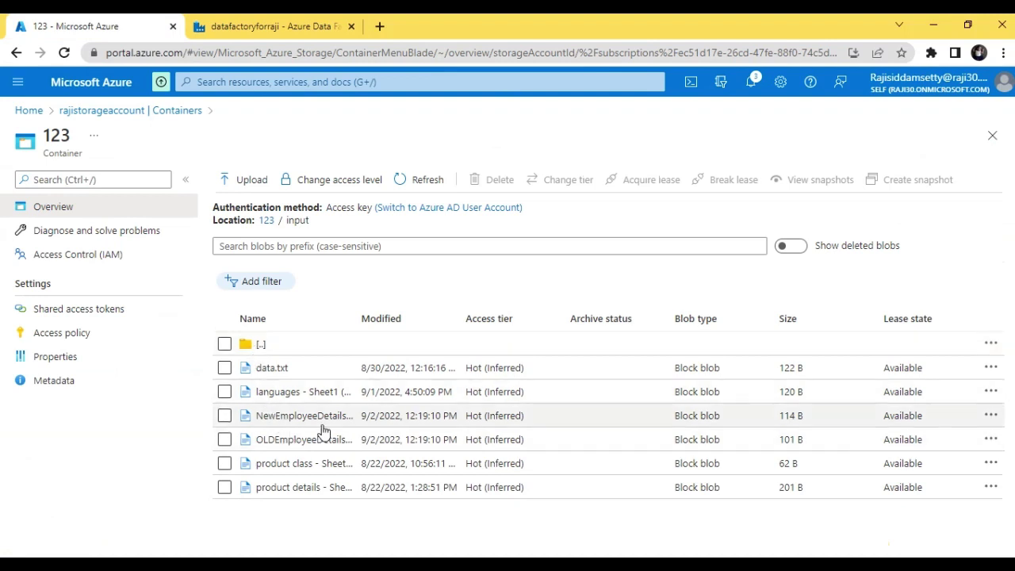
Step: Open the NewEmployeeDetails - Sheet1.csv blob from the input folder and preview its contents as a table
left_click(992, 418)
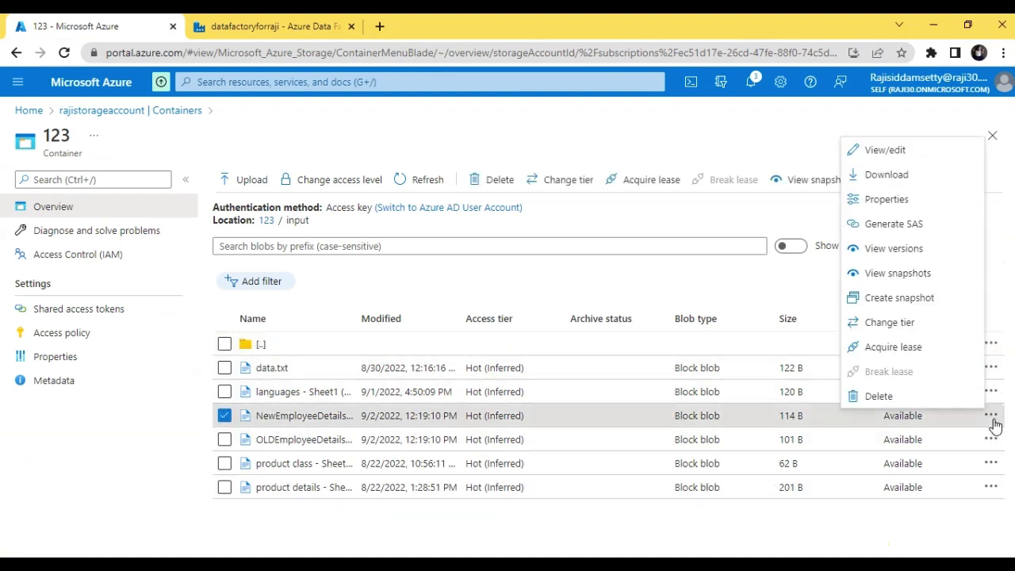
left_click(880, 150)
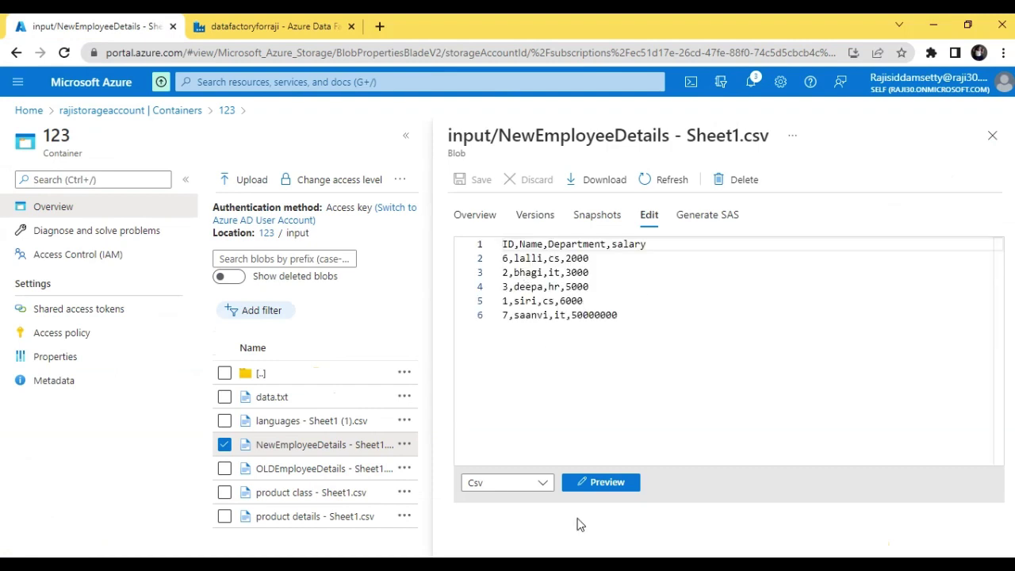
left_click(593, 482)
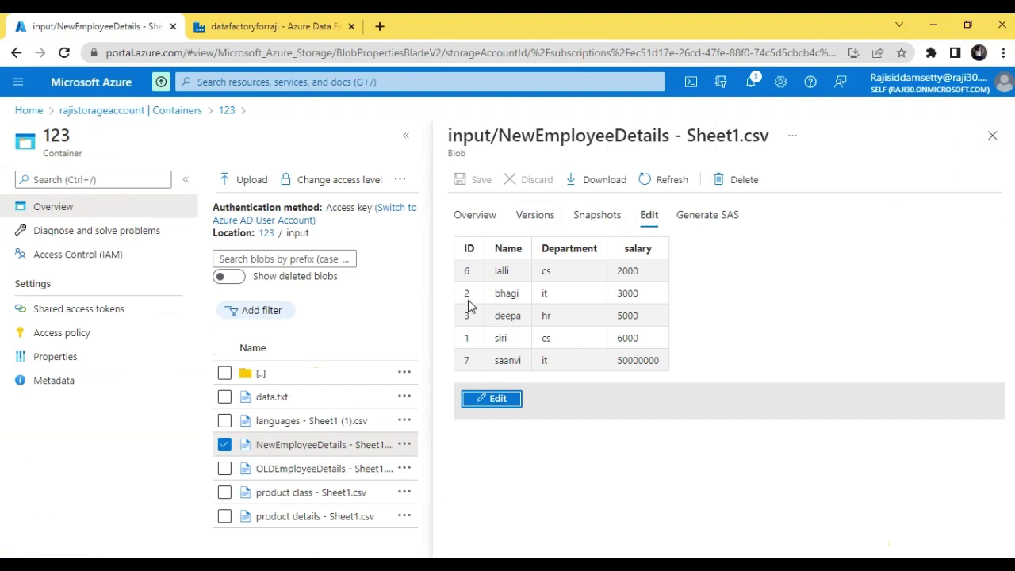
left_click(992, 136)
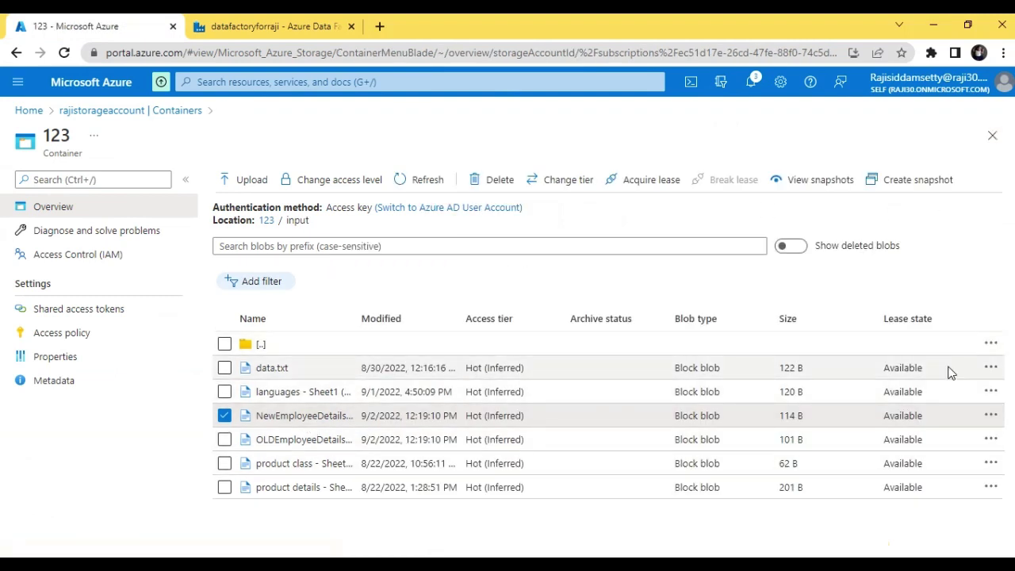
Step: Open the OLDEmployeeDetails - Sheet1.csv blob on its own and preview its contents as a table
left_click(1001, 445)
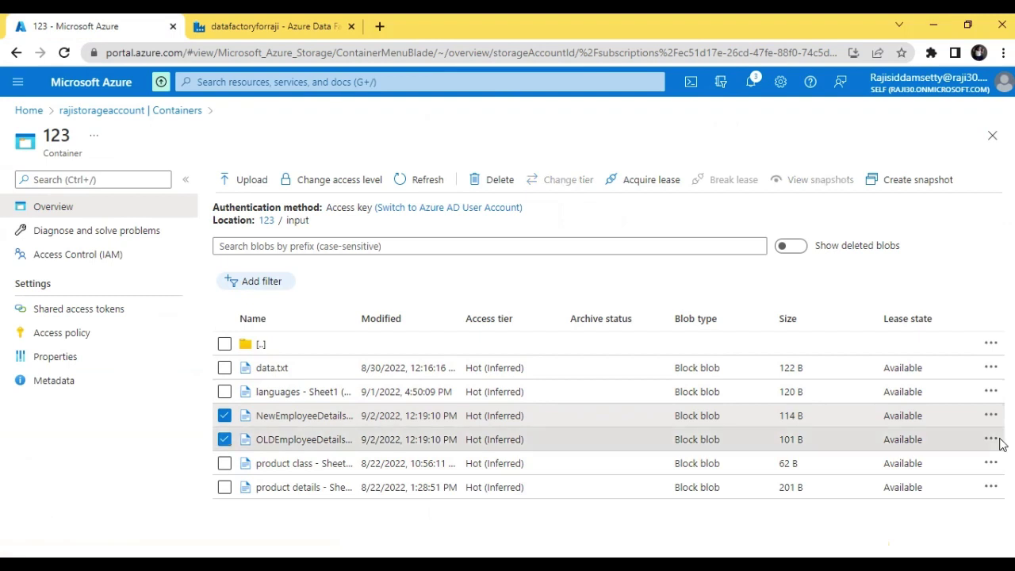
left_click(991, 440)
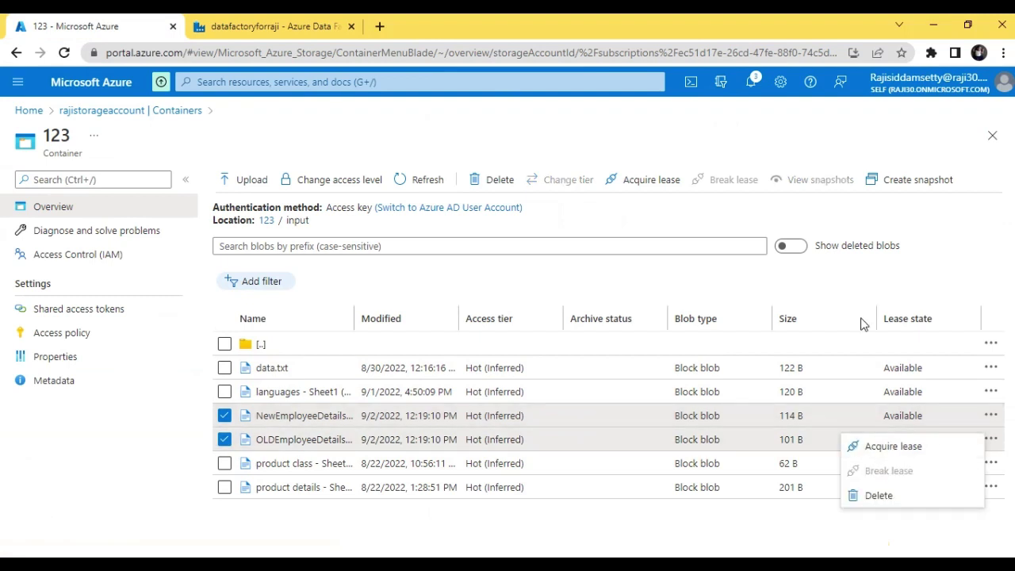
left_click(1002, 246)
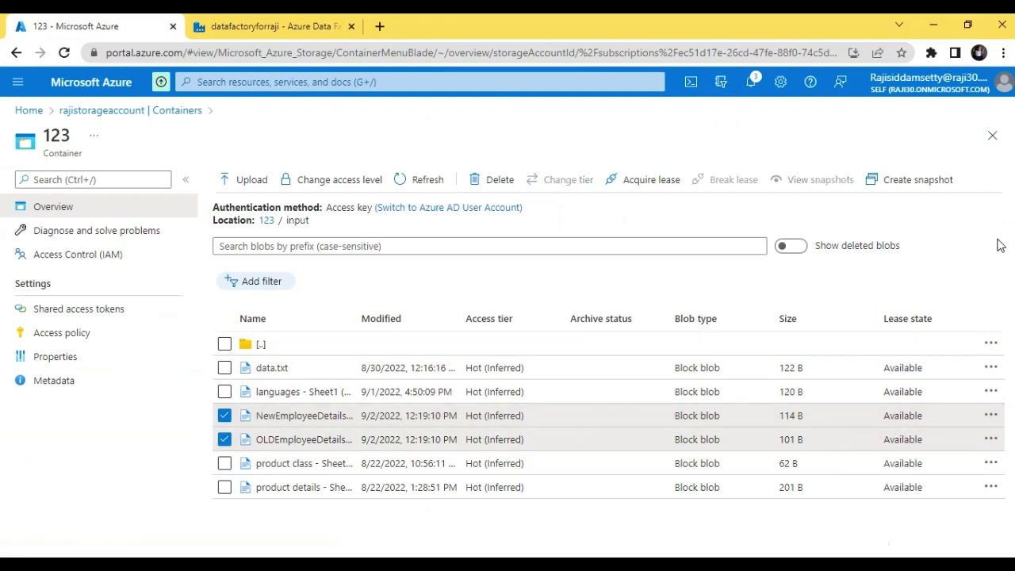
left_click(990, 439)
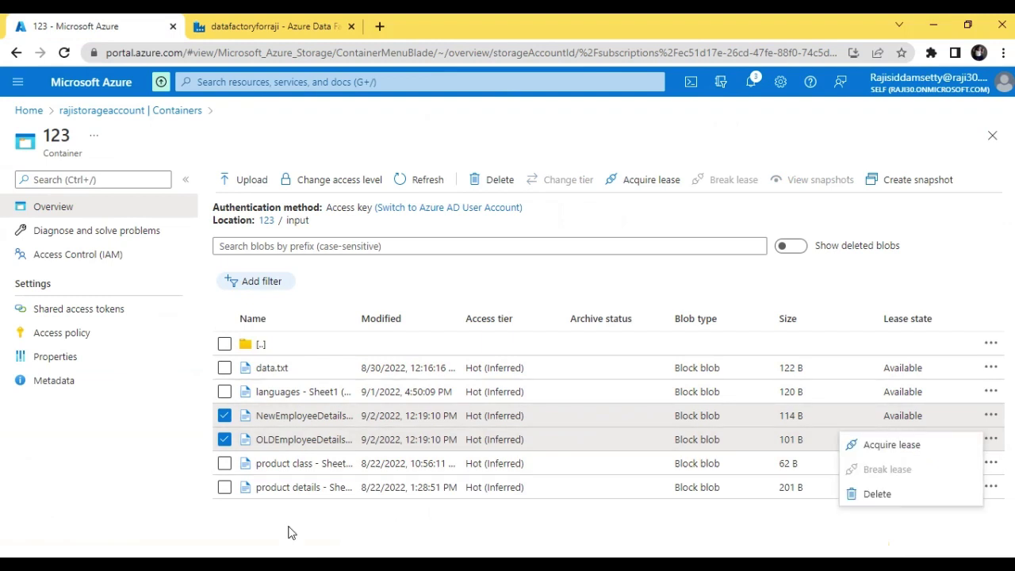
left_click(225, 415)
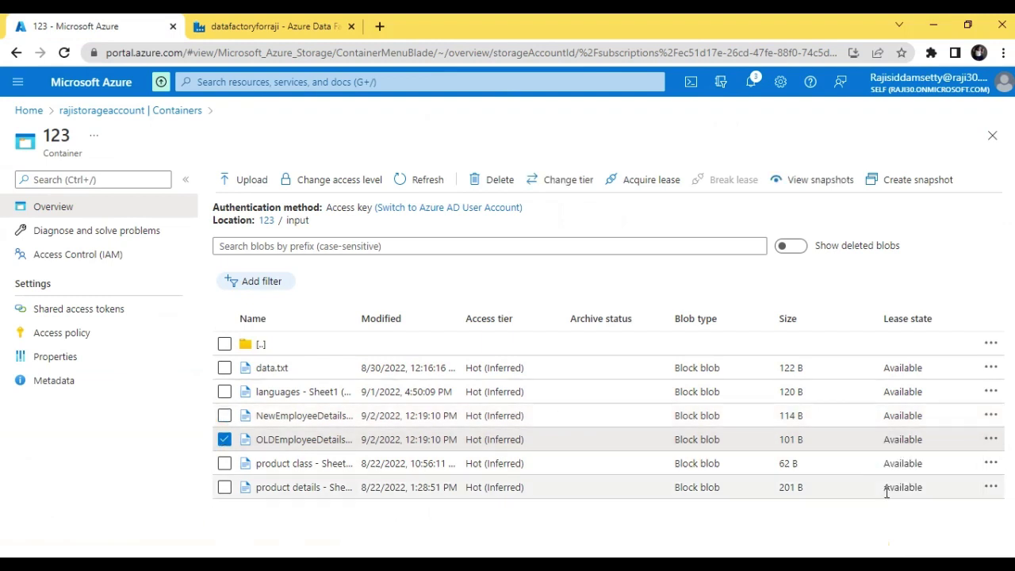
left_click(990, 440)
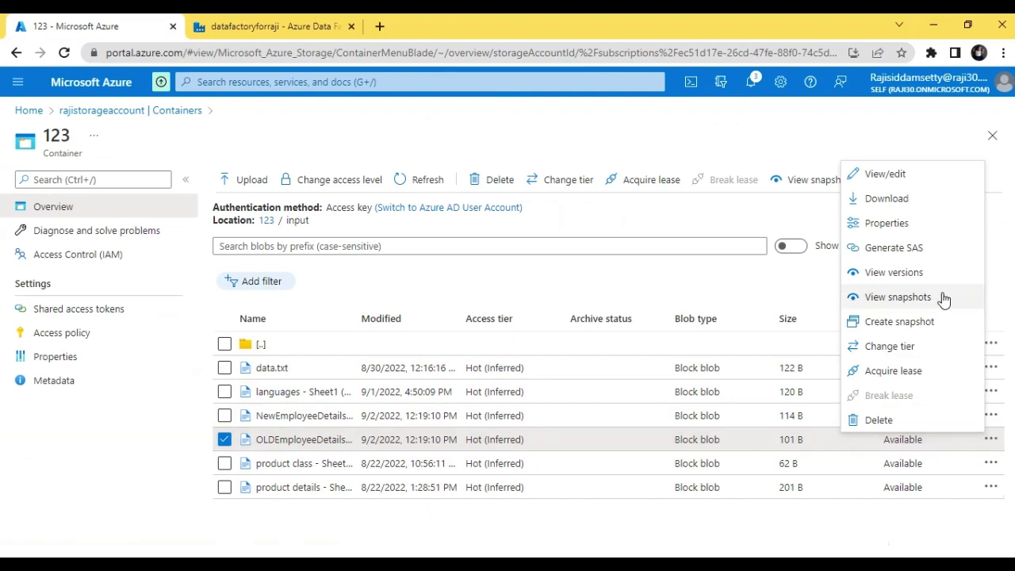
left_click(909, 184)
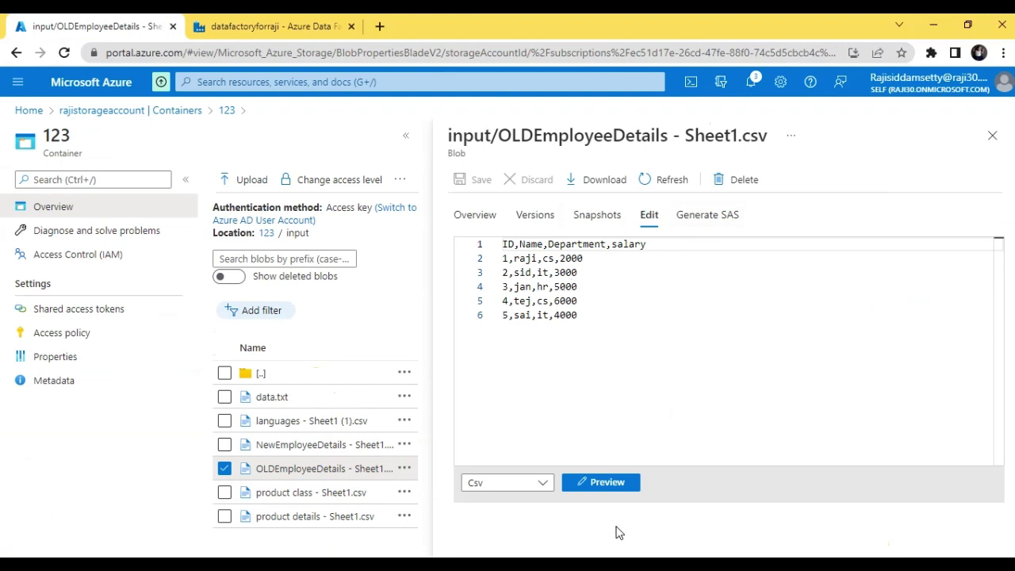
left_click(607, 482)
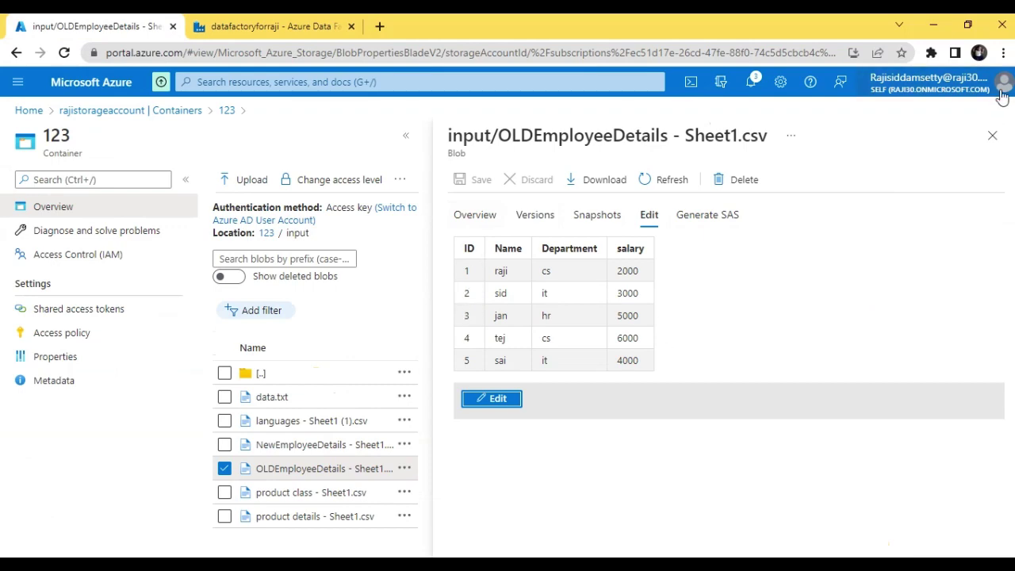
left_click(992, 135)
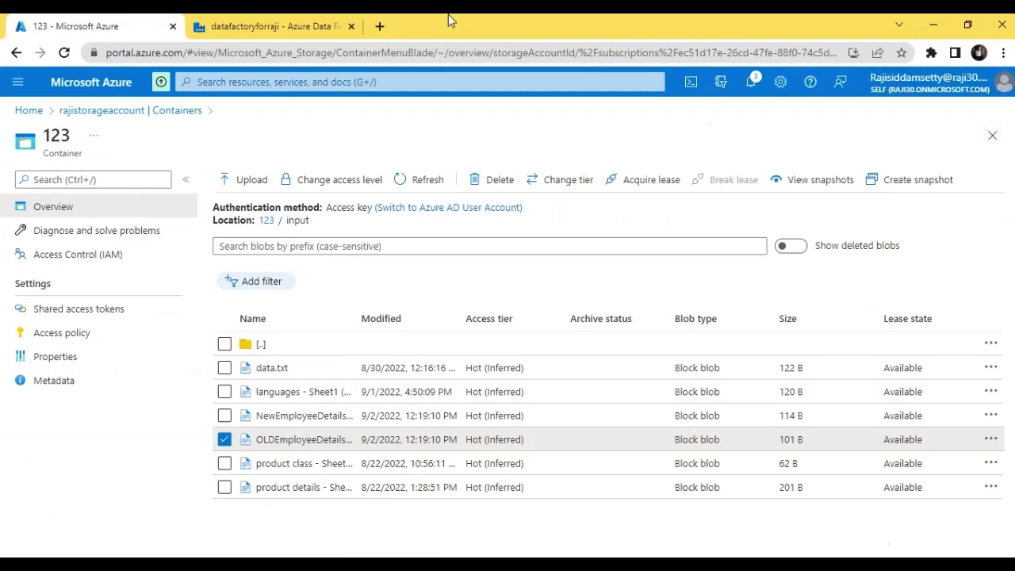
Step: Switch back to Azure Data Factory and create a new data flow
left_click(302, 24)
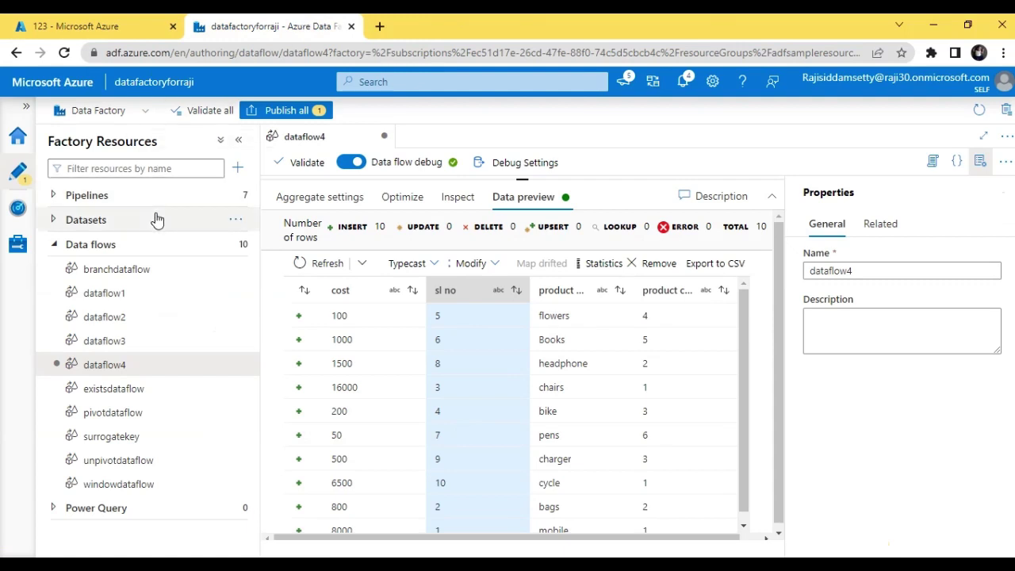
left_click(231, 245)
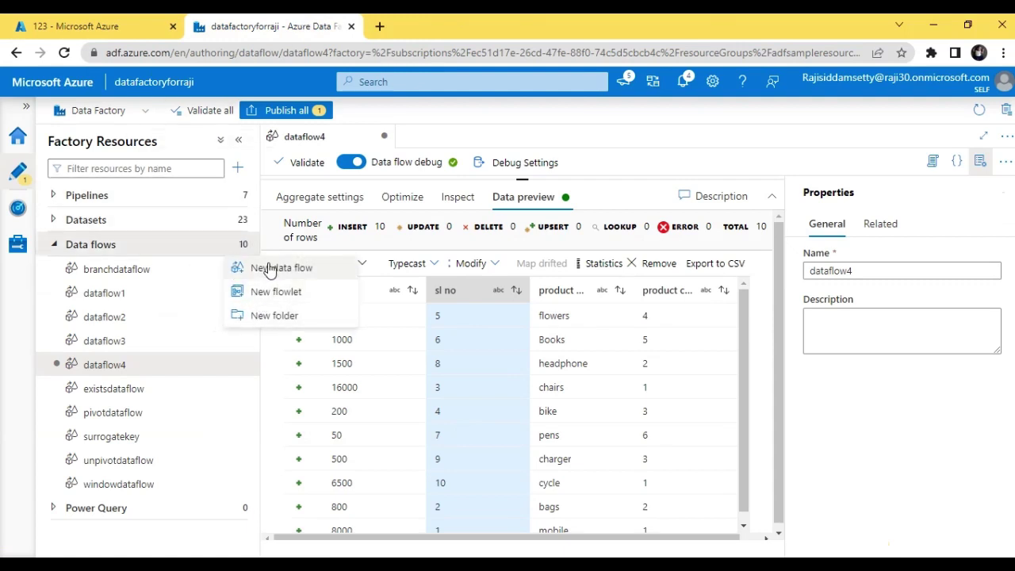
left_click(270, 268)
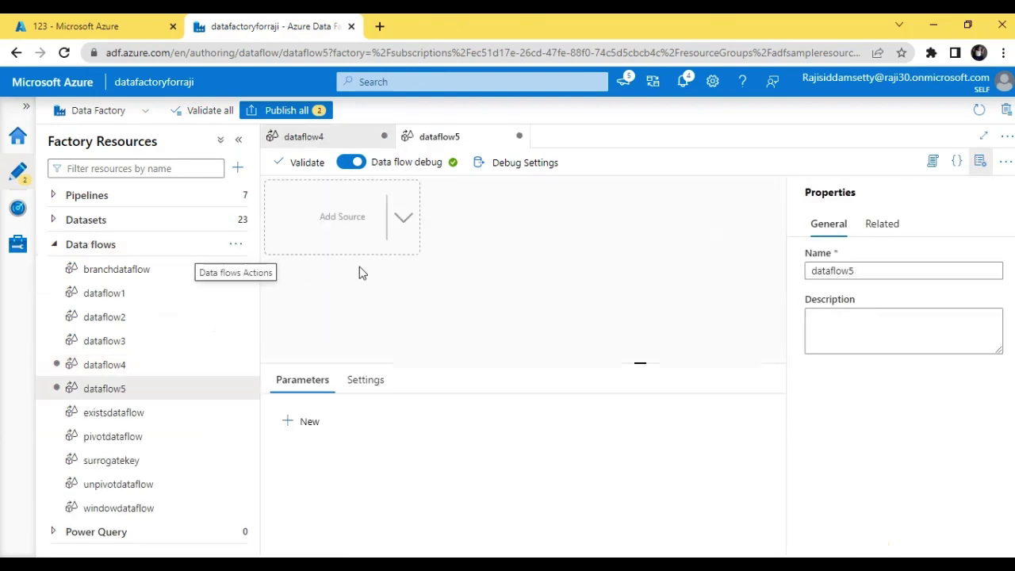
Step: Add a source to the new data flow and rename the data flow deletingduplicaterows
left_click(356, 235)
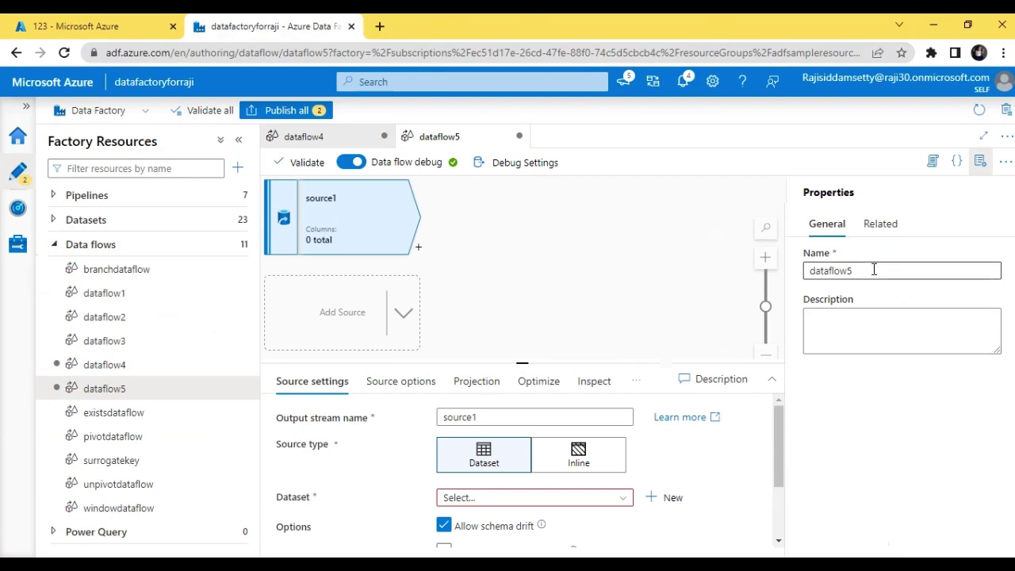
left_click_drag(874, 270, 807, 270)
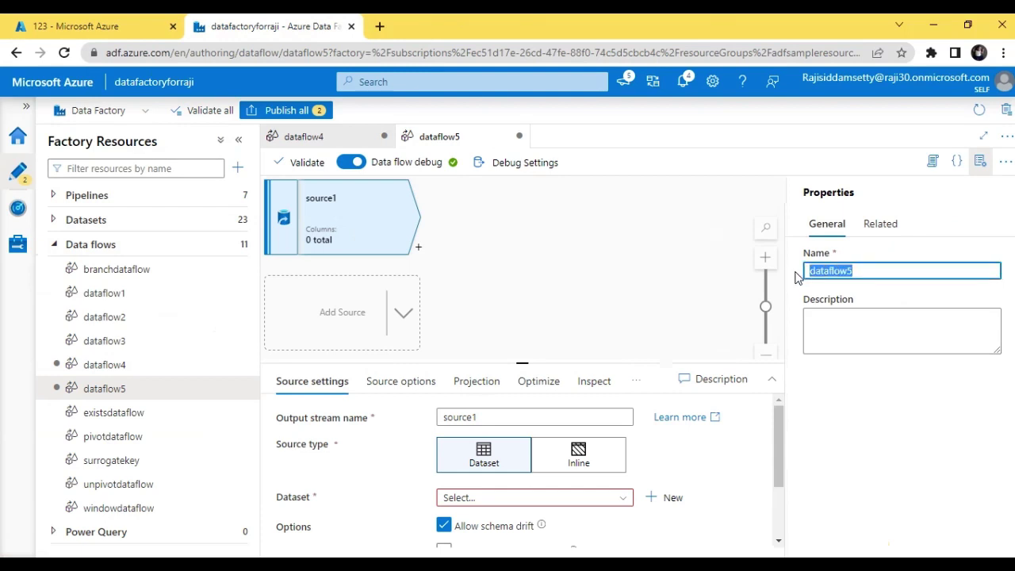
type("deletingdup")
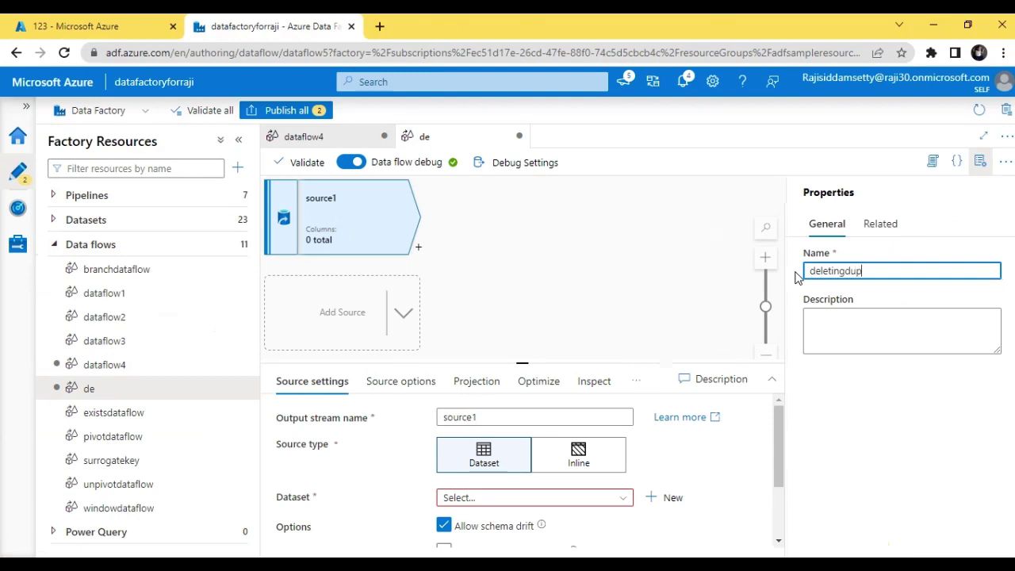
type("licaterows")
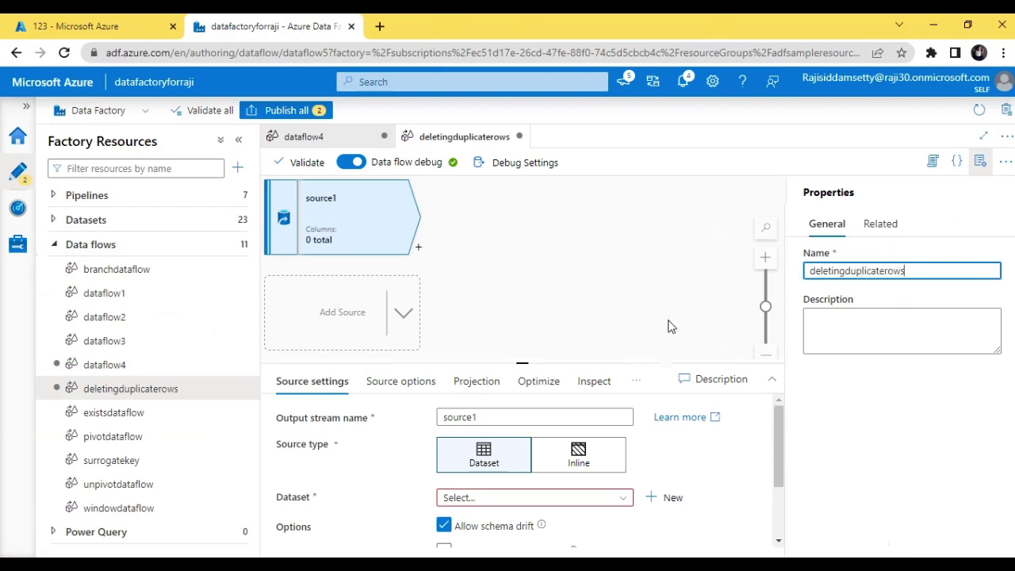
Step: Start a new dataset for source1 using Azure Blob Storage as data store and DelimitedText as format
left_click(669, 501)
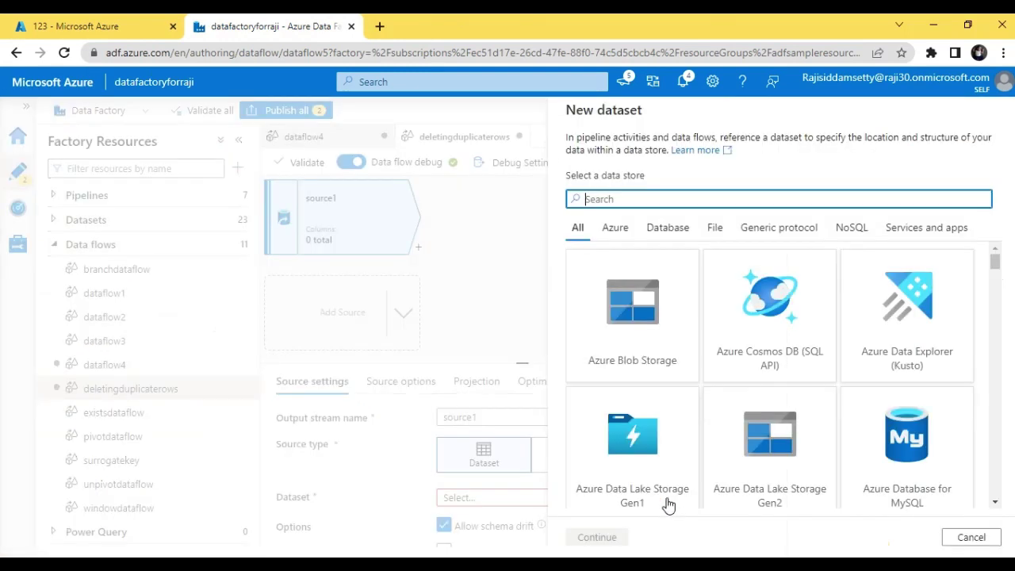
left_click(661, 356)
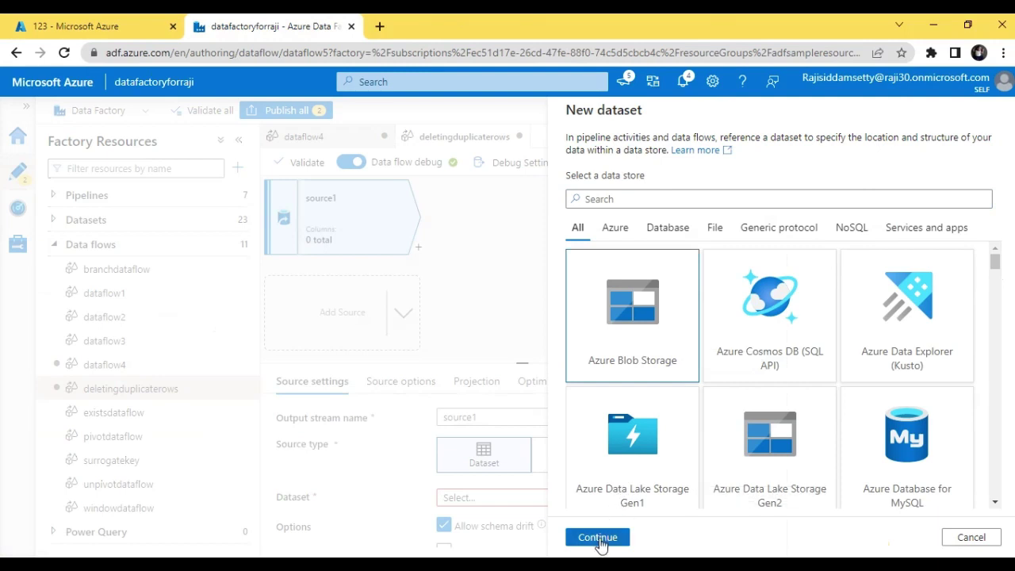
left_click(598, 537)
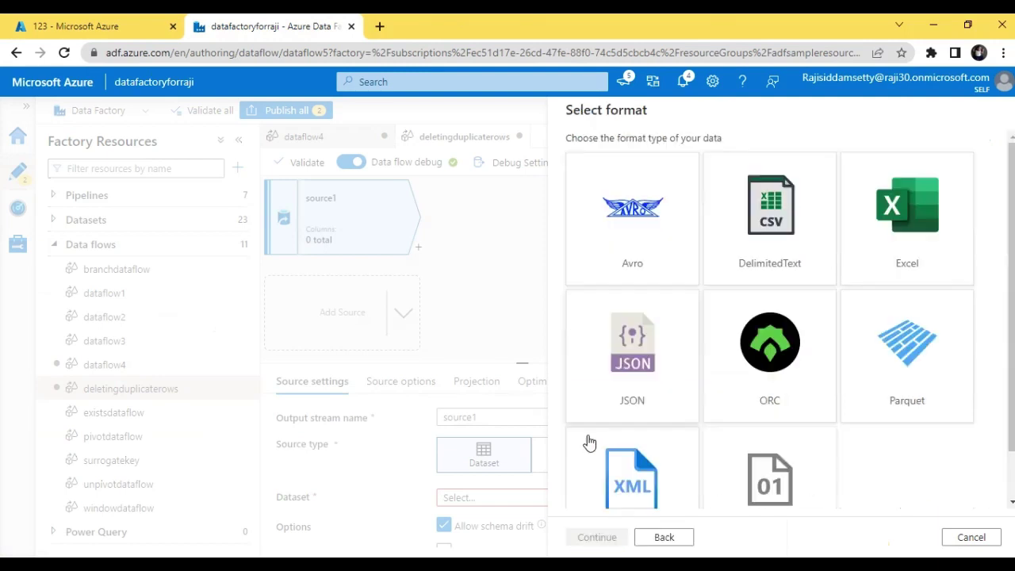
left_click(797, 228)
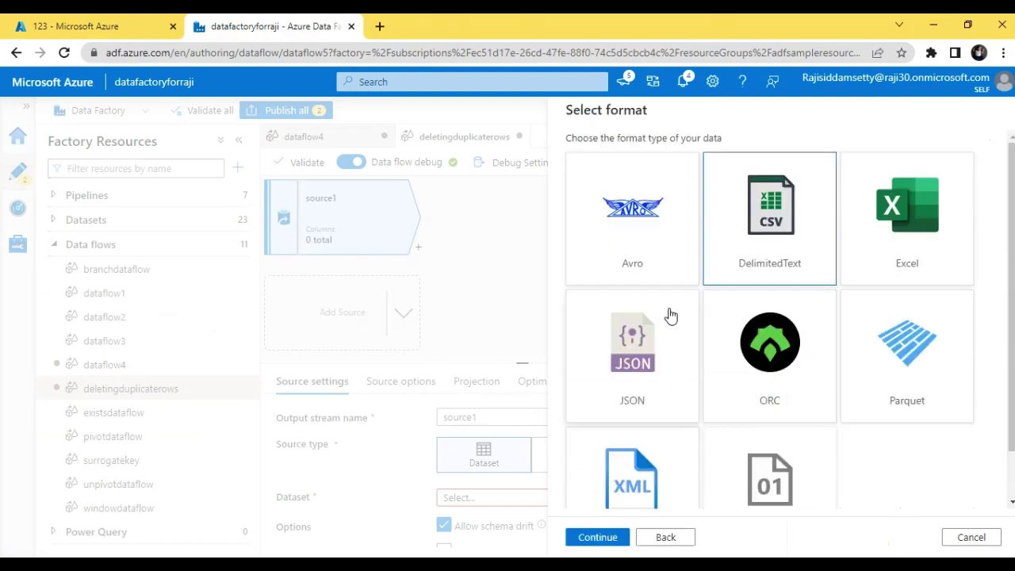
left_click(597, 538)
Step: Name the dataset oldemployee, link it to samplelinkedservice and treat the first row as header
left_click(641, 158)
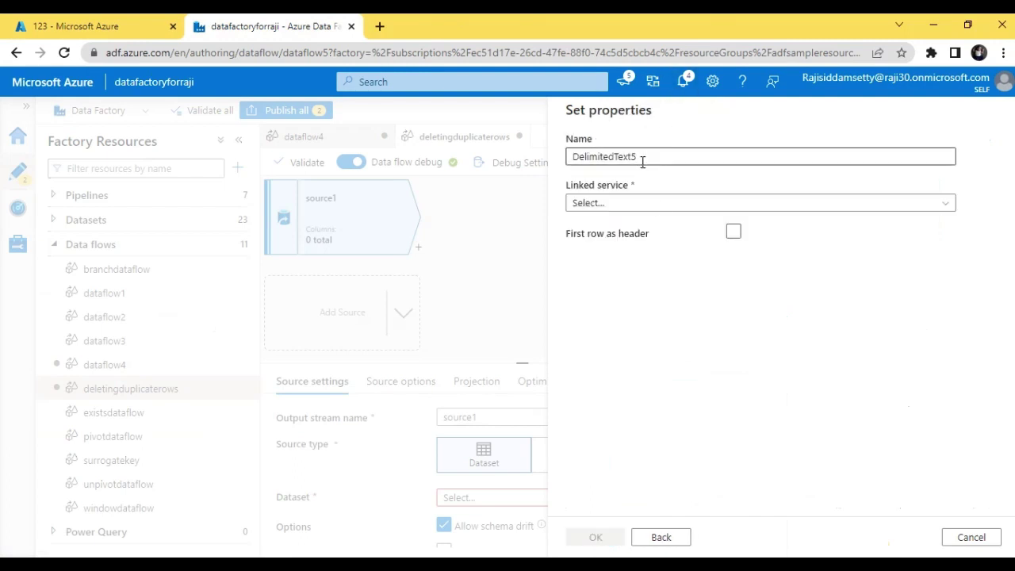
double_click(621, 158)
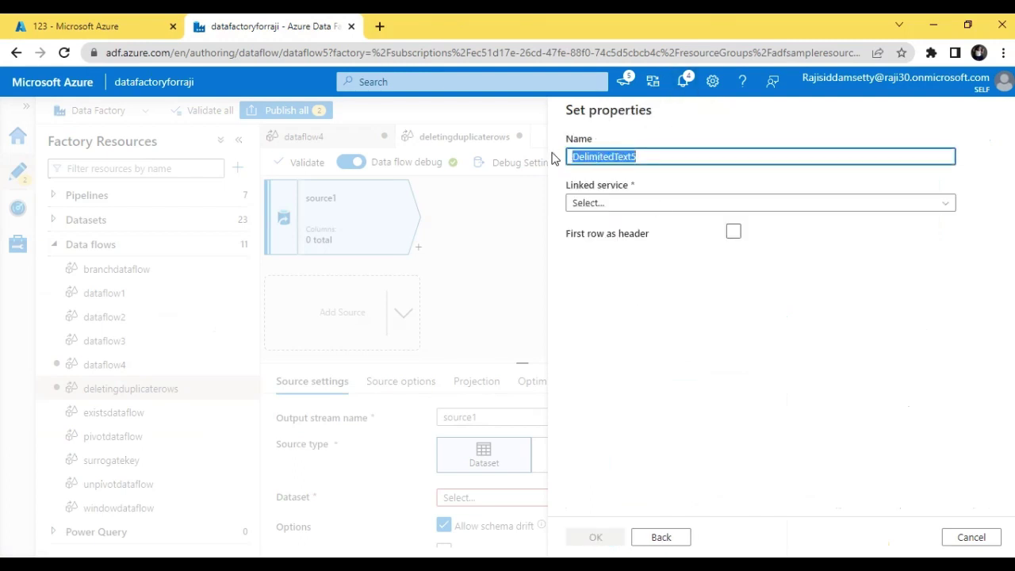
type("oldemployee")
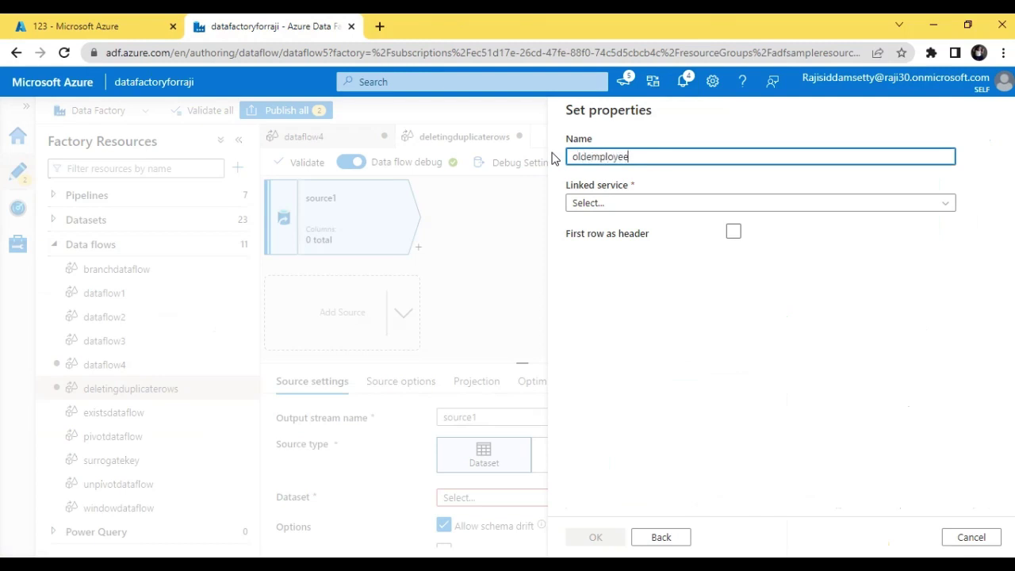
left_click(597, 203)
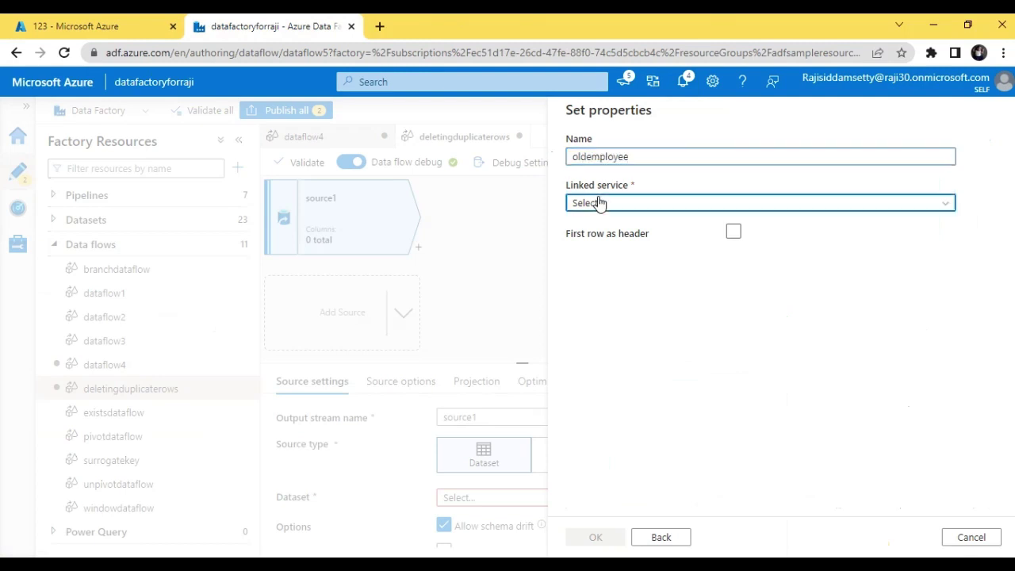
left_click(595, 297)
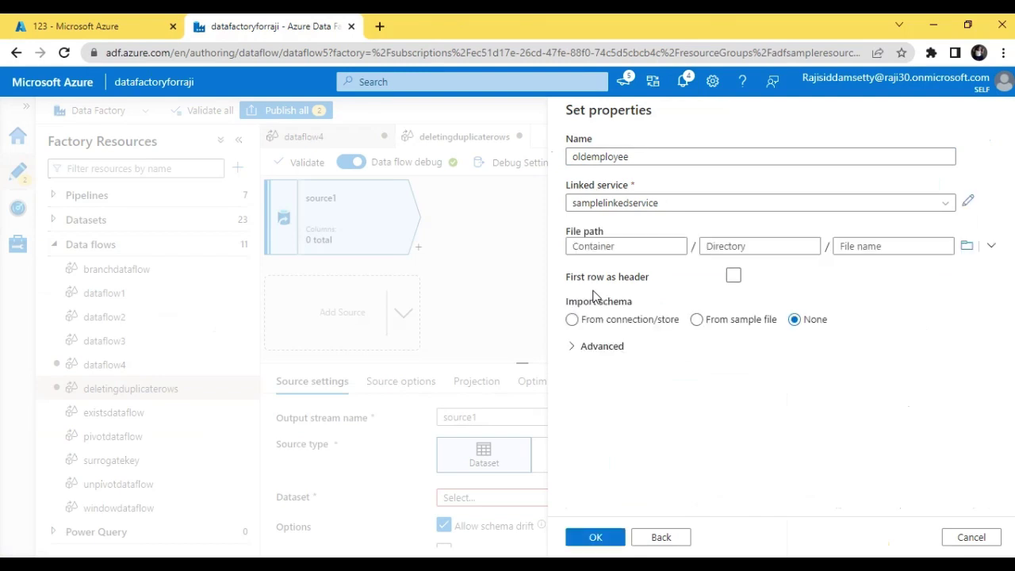
left_click(733, 277)
Step: Set the dataset's file path to OLDEmployeeDetails - Sheet1.csv in 123/input and create the dataset
left_click(967, 247)
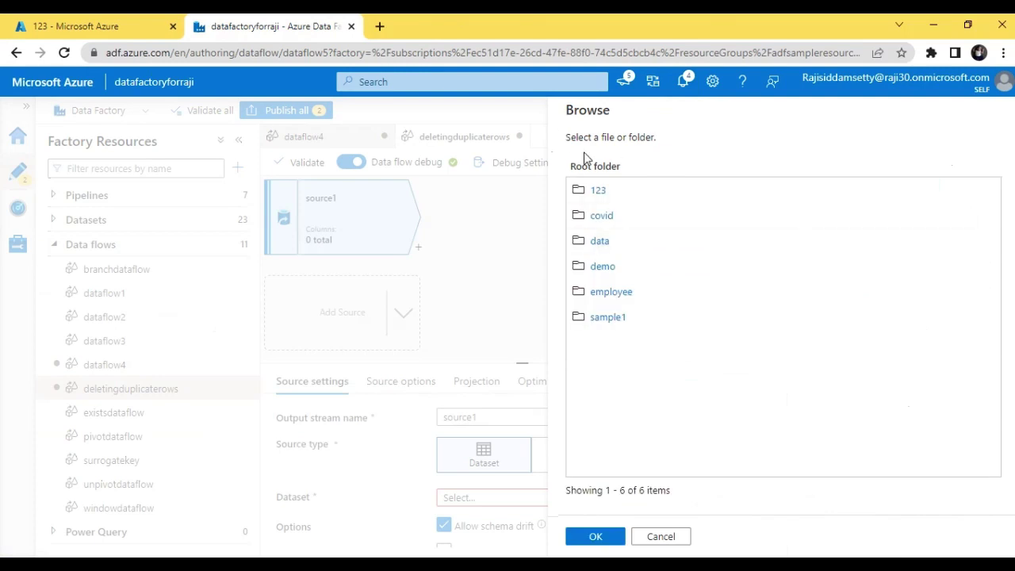
left_click(601, 192)
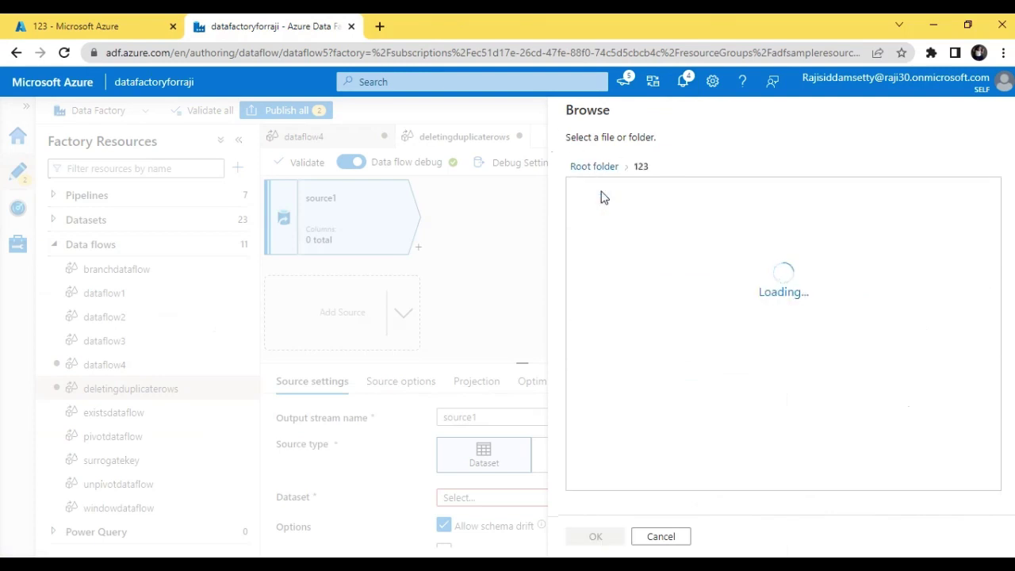
left_click(602, 192)
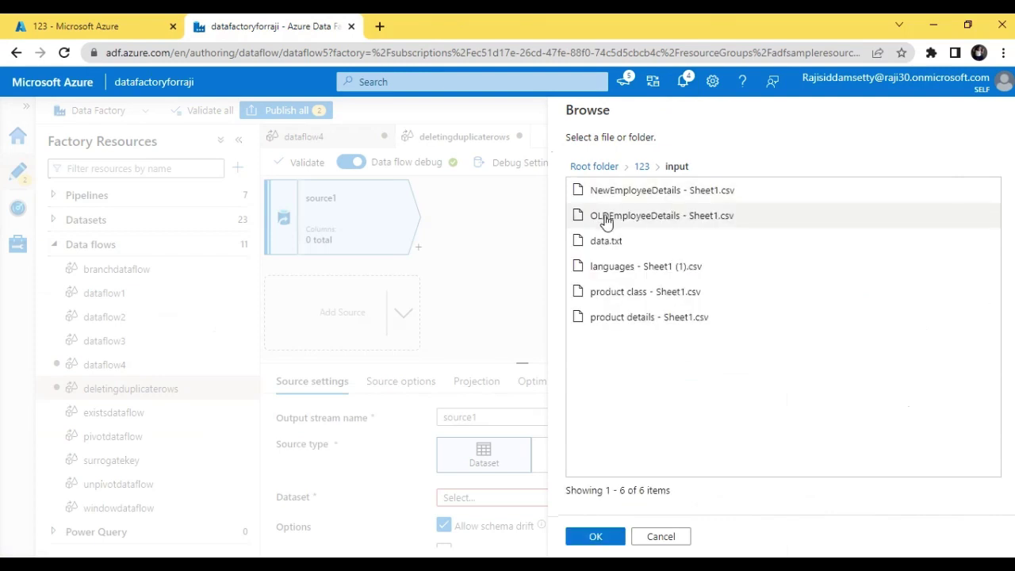
left_click(609, 226)
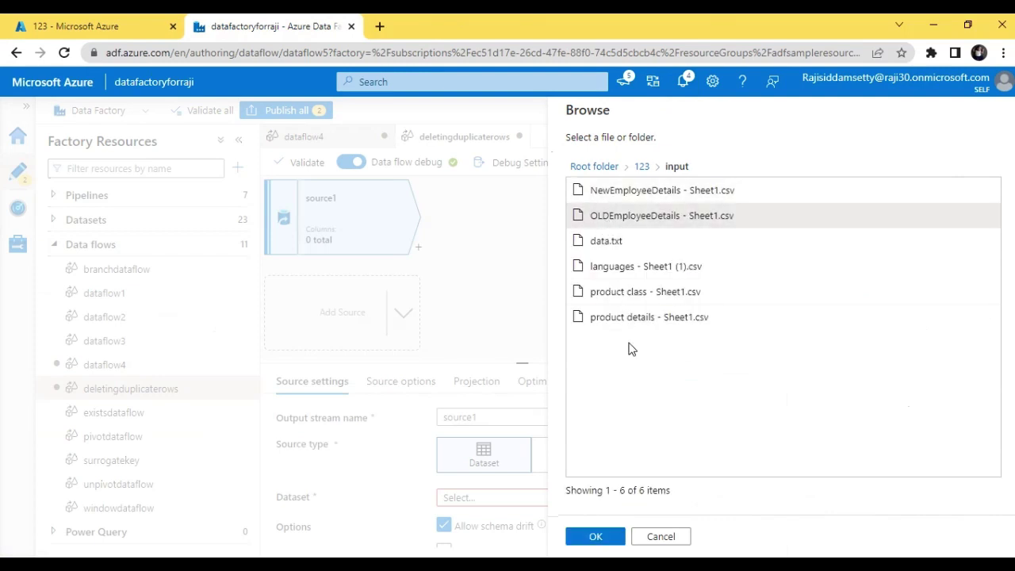
left_click(587, 537)
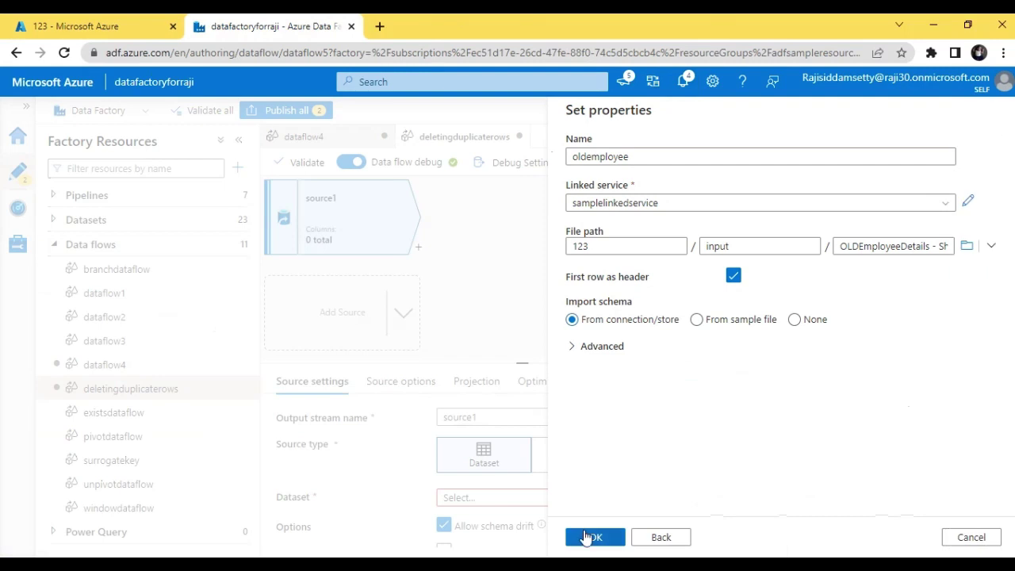
left_click(587, 536)
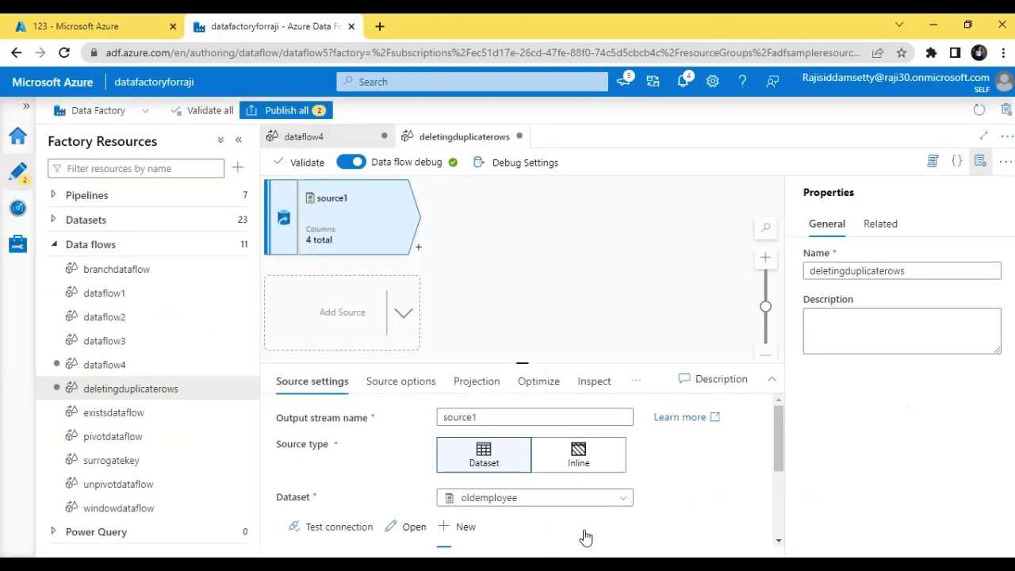
Step: Add a second source and start a new dataset for it using Azure Blob Storage and the DelimitedText format
left_click(367, 325)
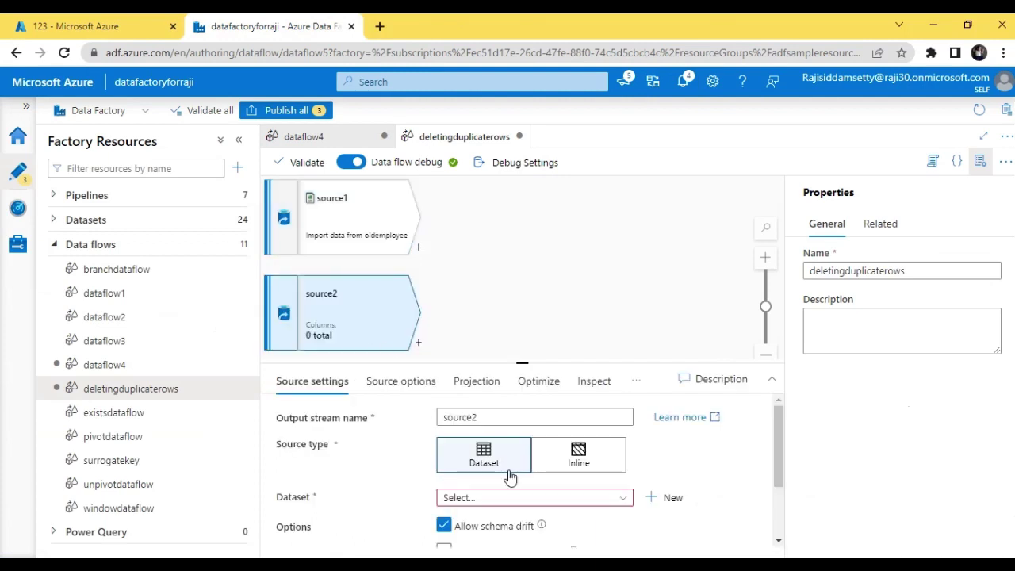
left_click(661, 500)
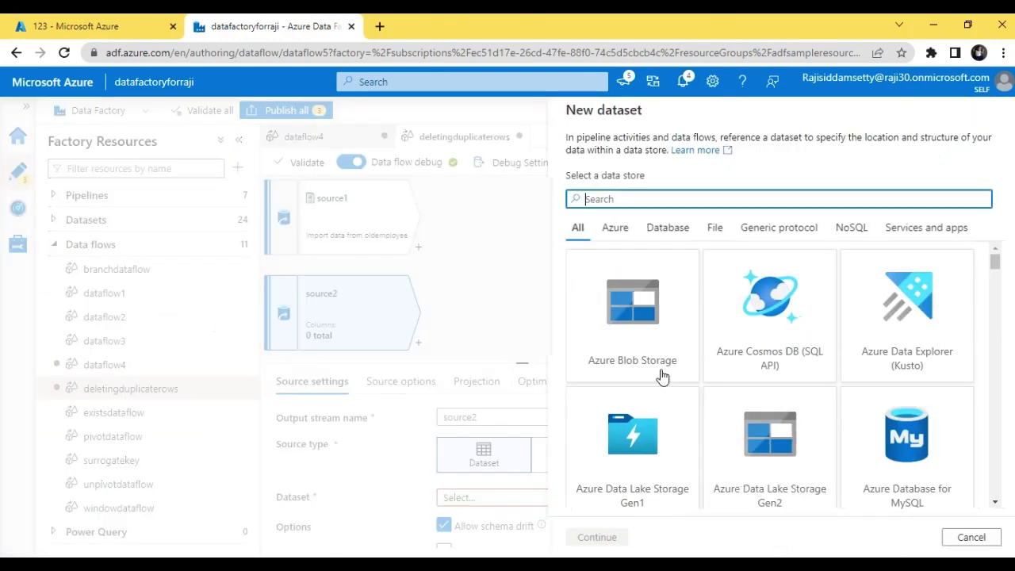
left_click(656, 346)
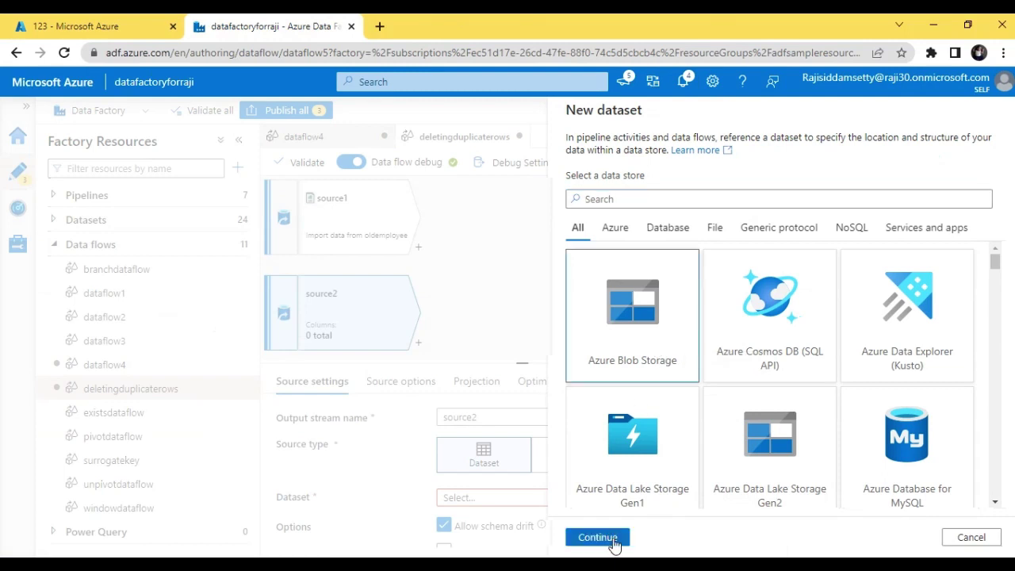
left_click(602, 537)
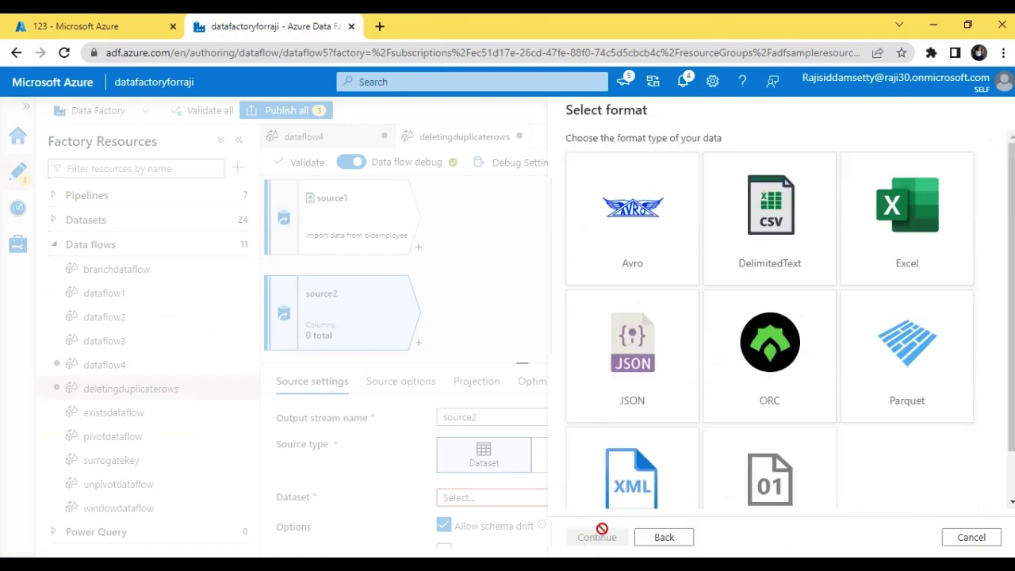
left_click(773, 224)
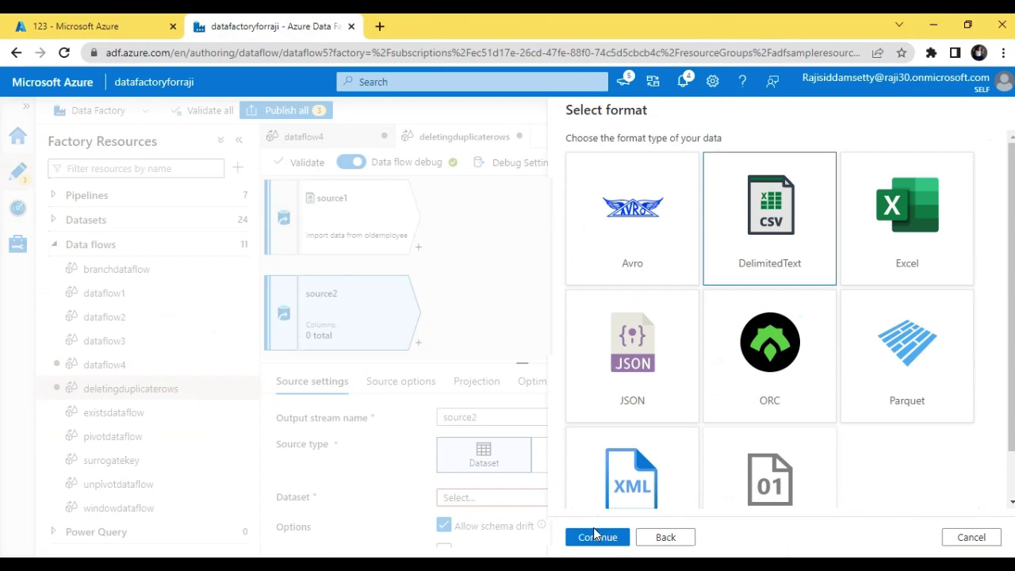
left_click(596, 537)
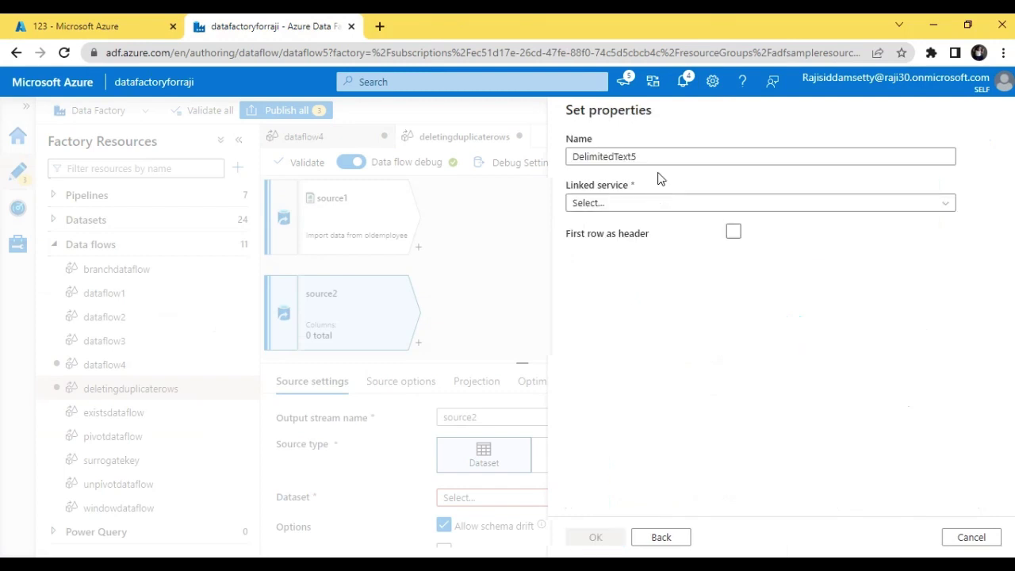
Step: Name the second dataset Newemployee, treat its first row as header and link it to samplelinkedservice
left_click(650, 156)
double_click(651, 156)
type("N")
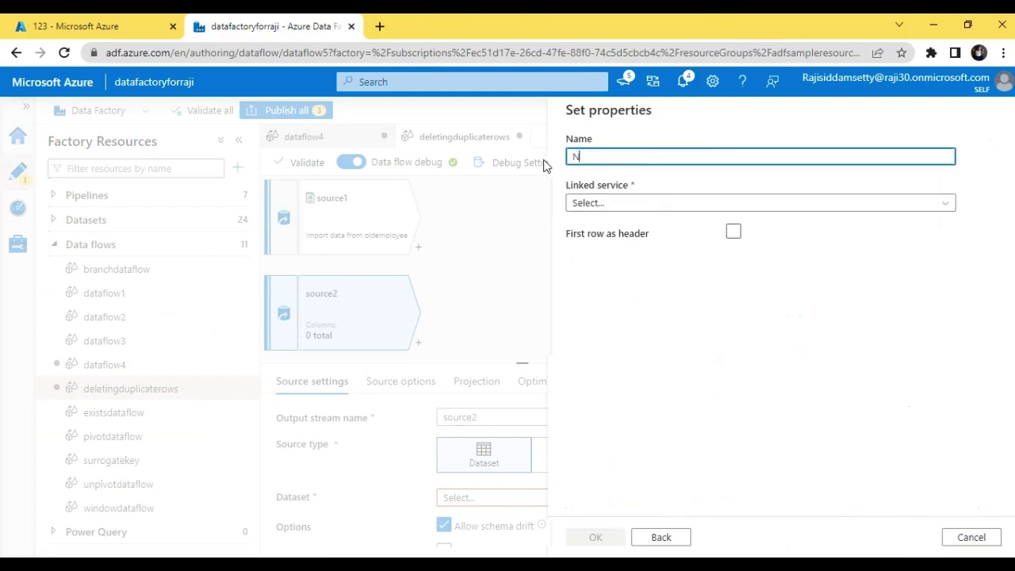
type("ewemployee")
left_click(733, 236)
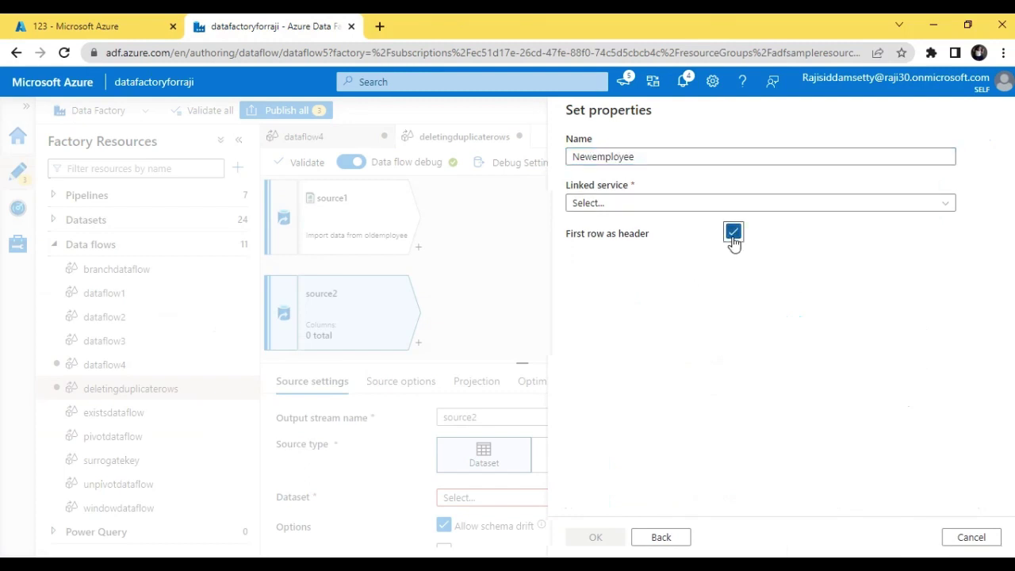
left_click(687, 204)
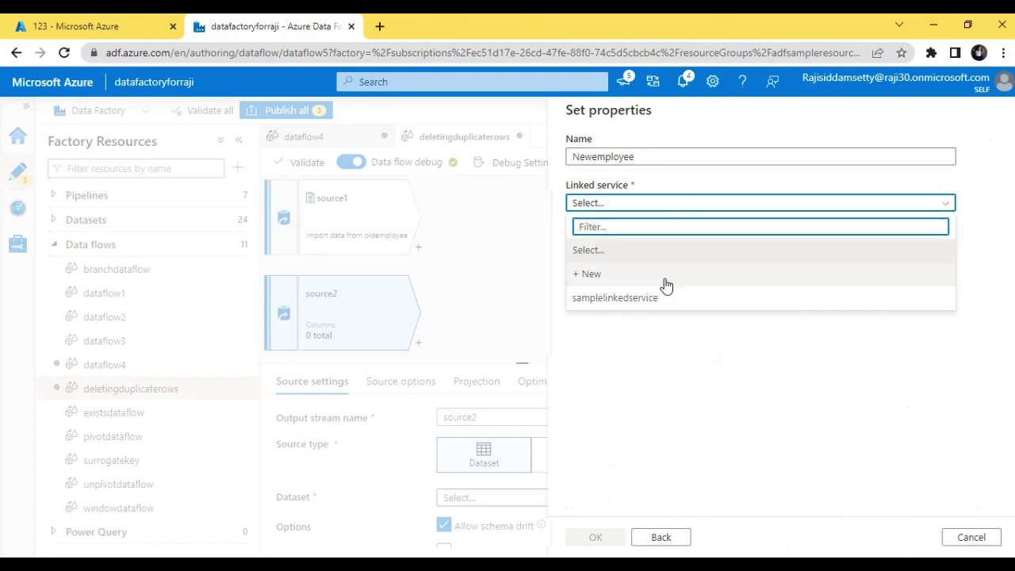
left_click(661, 297)
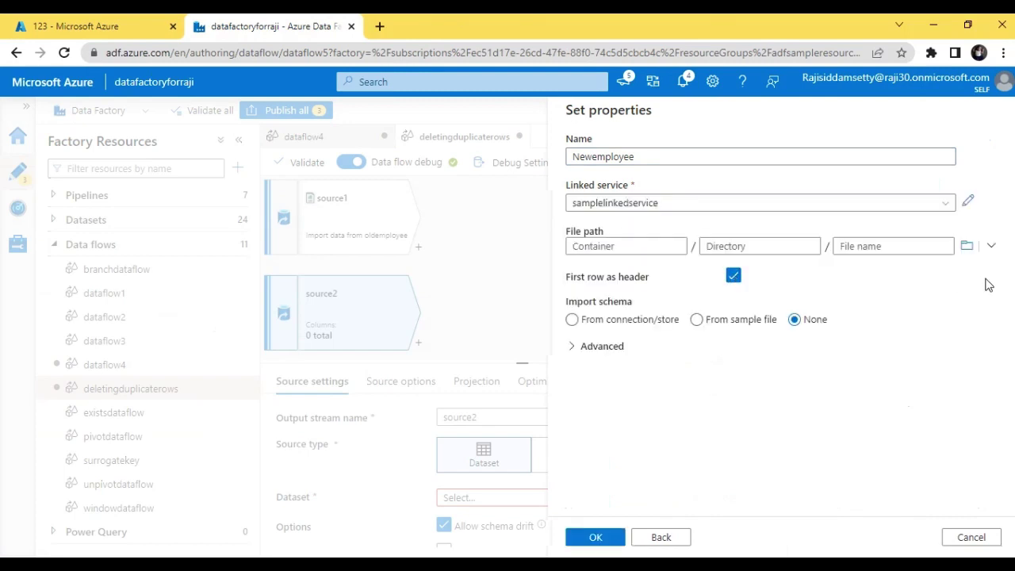
Step: Set the Newemployee dataset's file path to NewEmployeeDetails - Sheet1.csv in 123/input and create the dataset
left_click(967, 247)
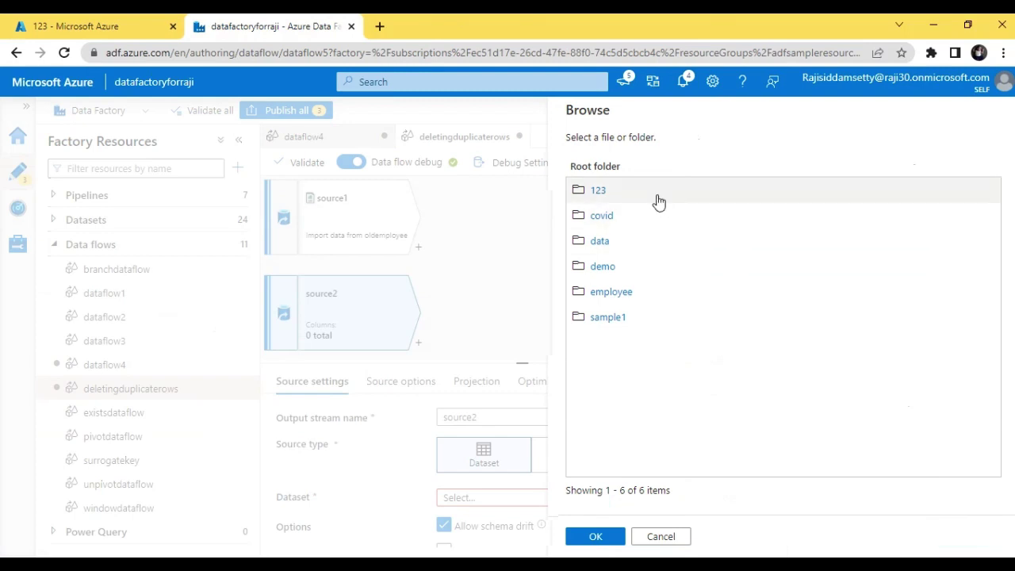
left_click(601, 191)
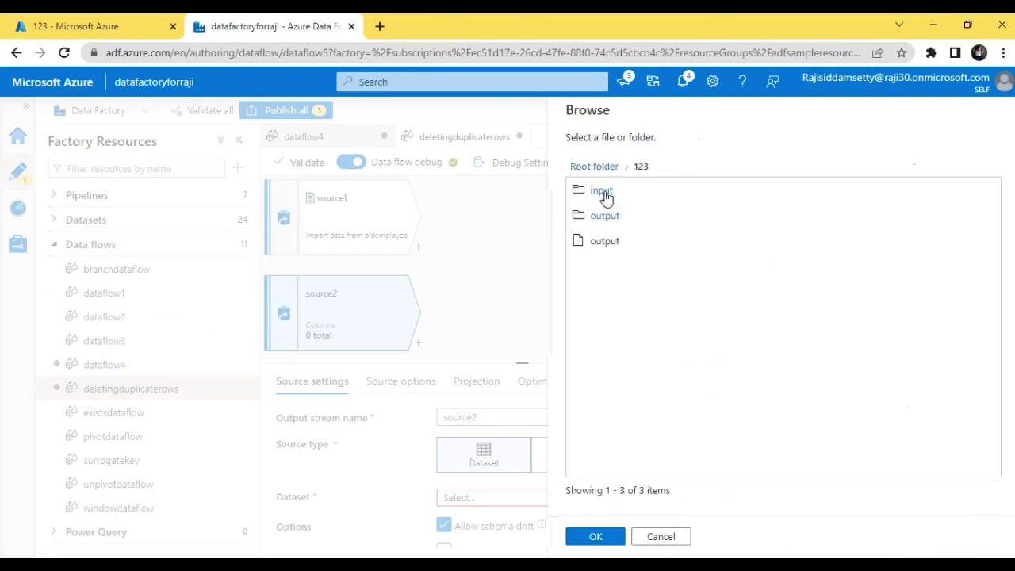
left_click(602, 193)
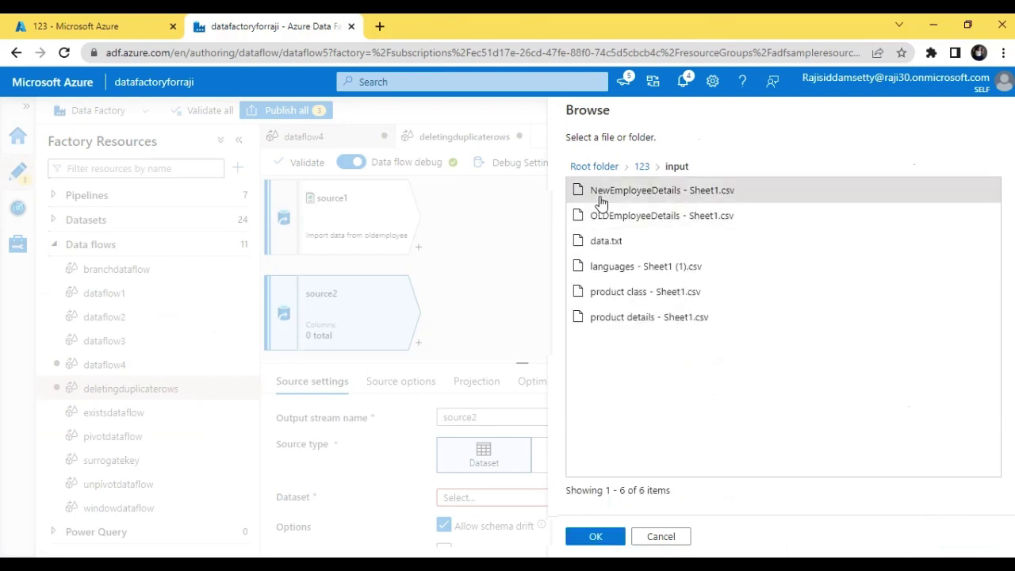
left_click(596, 537)
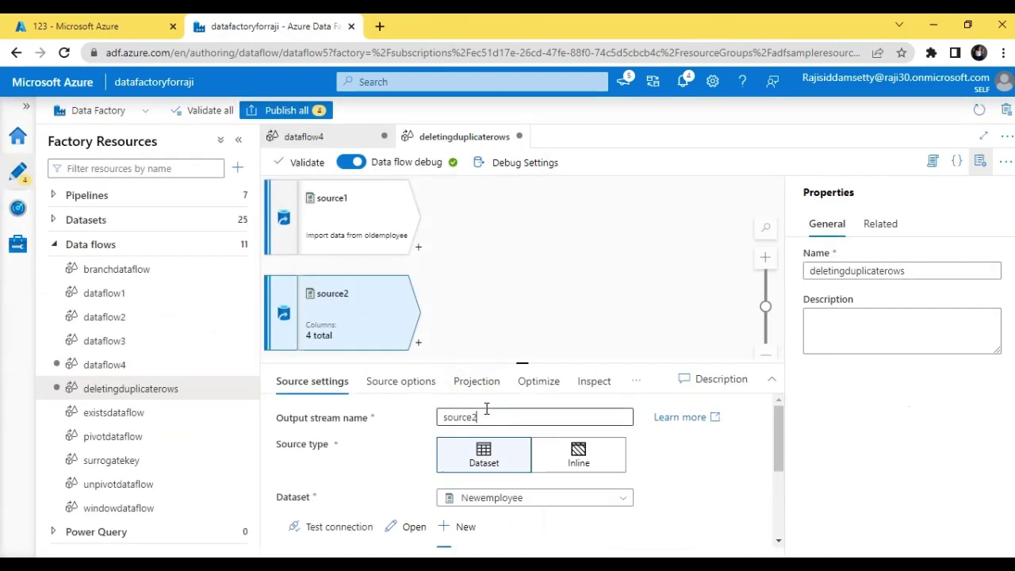
Step: Rename the output stream of source2 to new and that of source1 to old
left_click_drag(487, 408, 427, 418)
type("n")
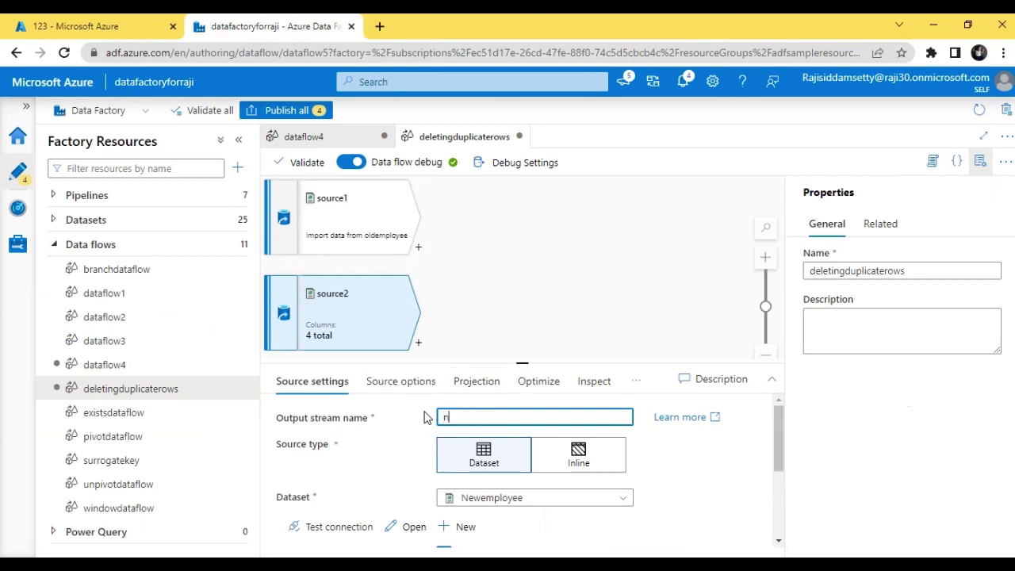
type("ew")
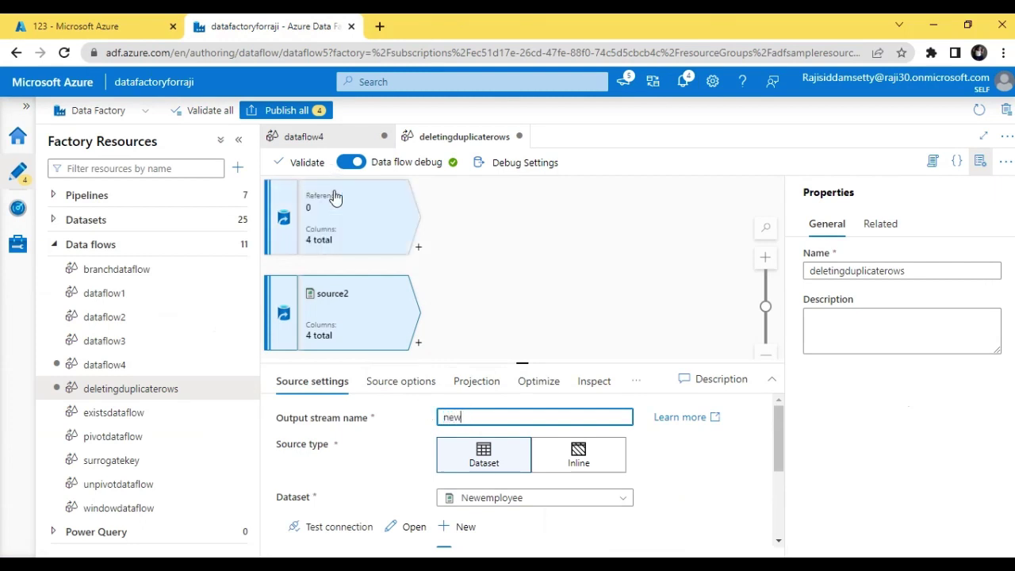
left_click(345, 220)
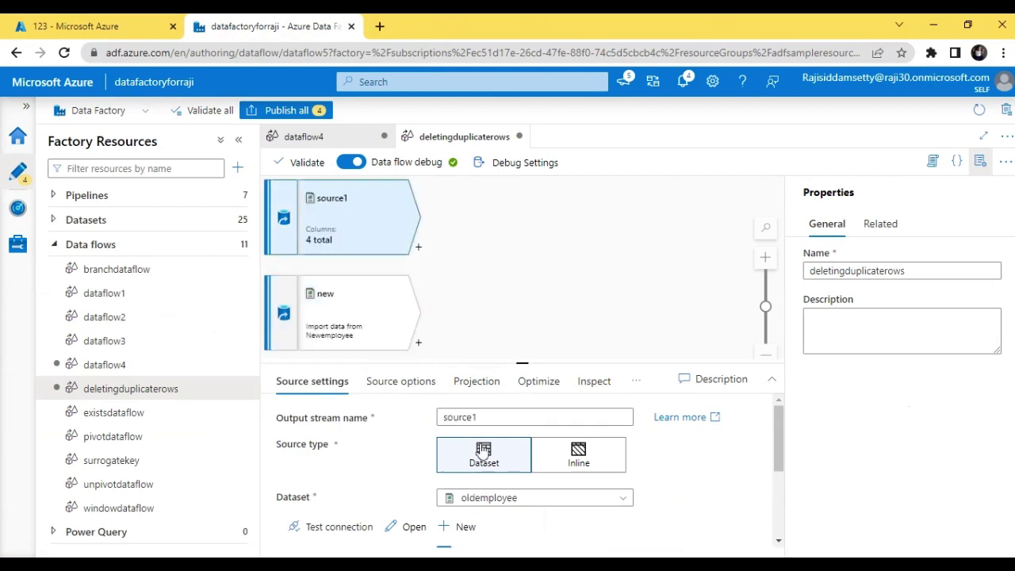
left_click_drag(479, 417, 414, 421)
type("old")
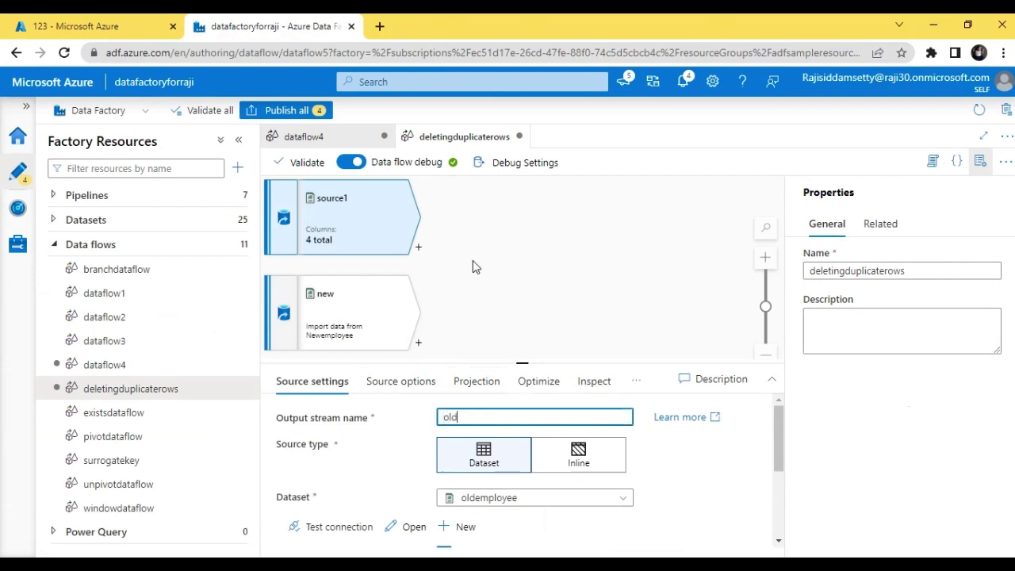
left_click(473, 266)
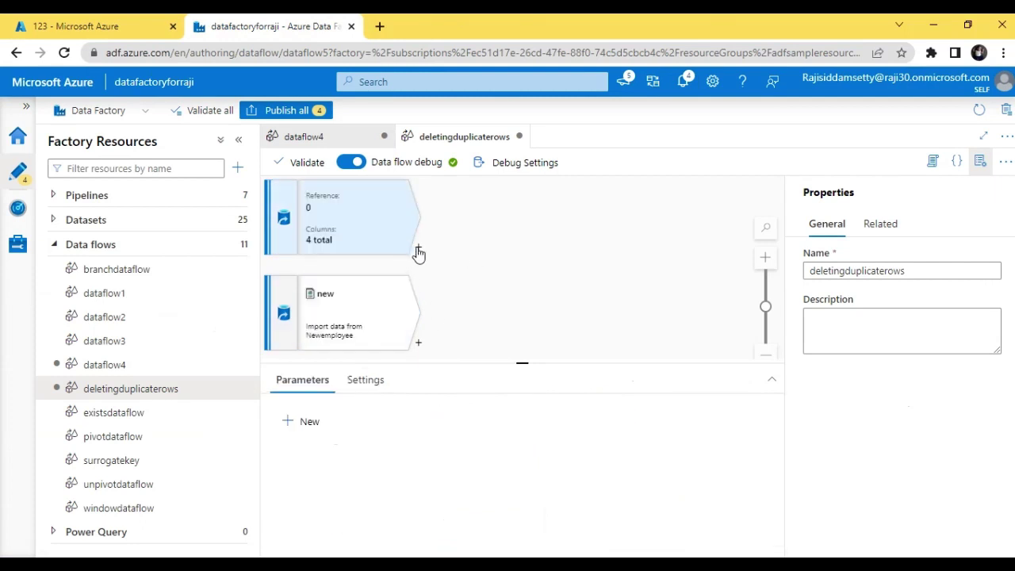
Step: Add a Union transformation after the old source, combine it with the new stream by name, and load its data preview
left_click(419, 252)
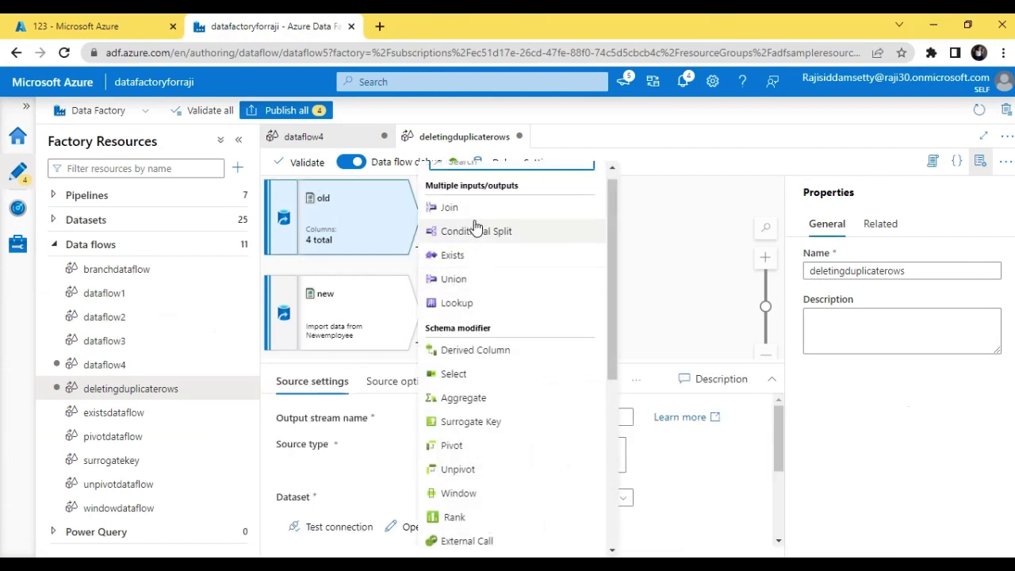
left_click(464, 286)
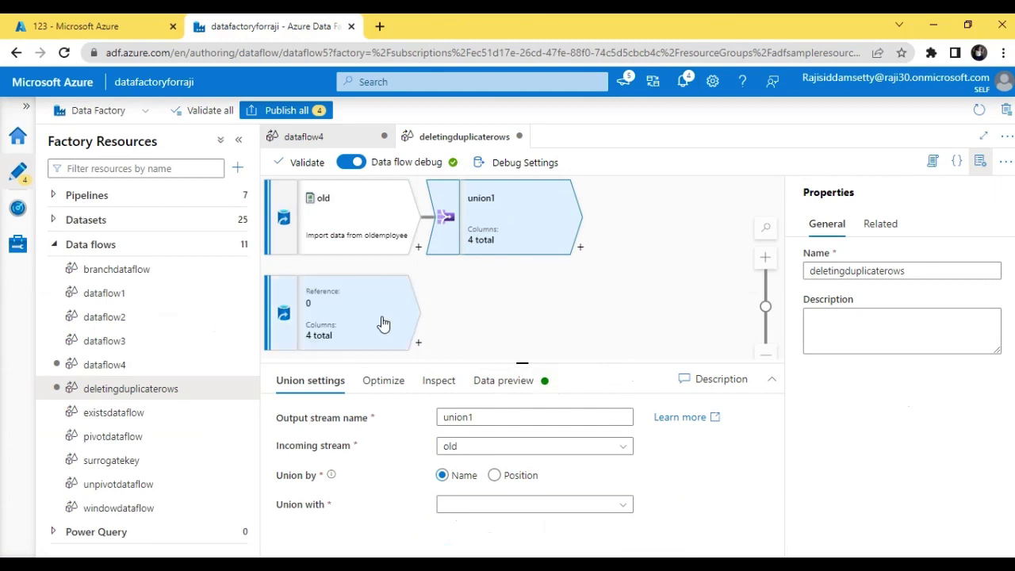
left_click(517, 506)
left_click(523, 527)
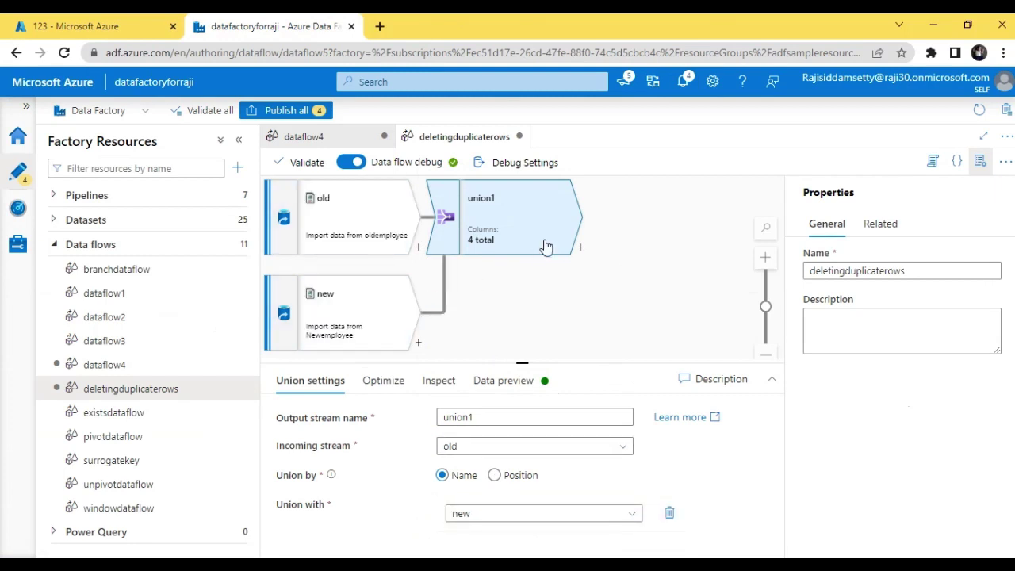
left_click(510, 389)
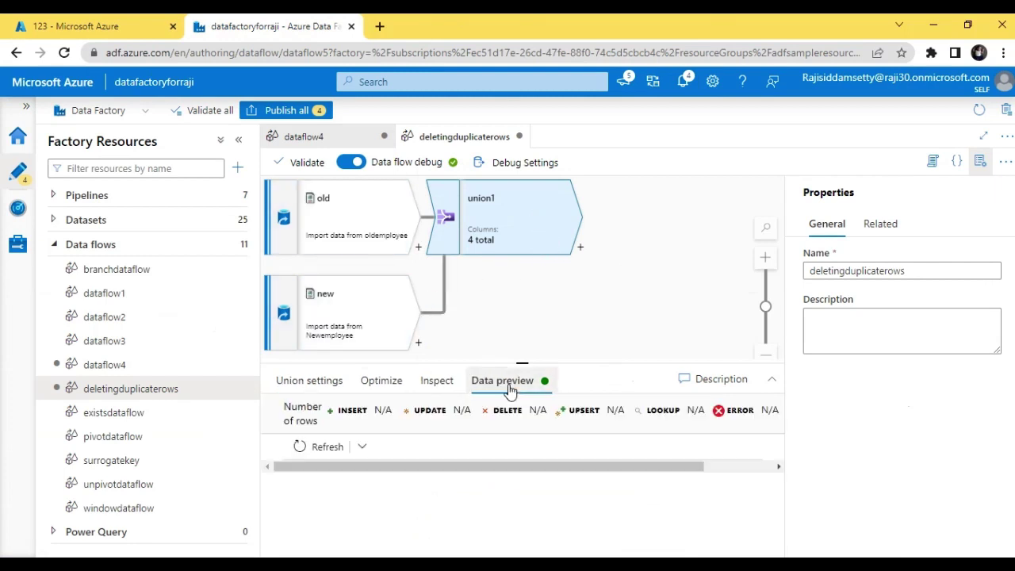
left_click(310, 451)
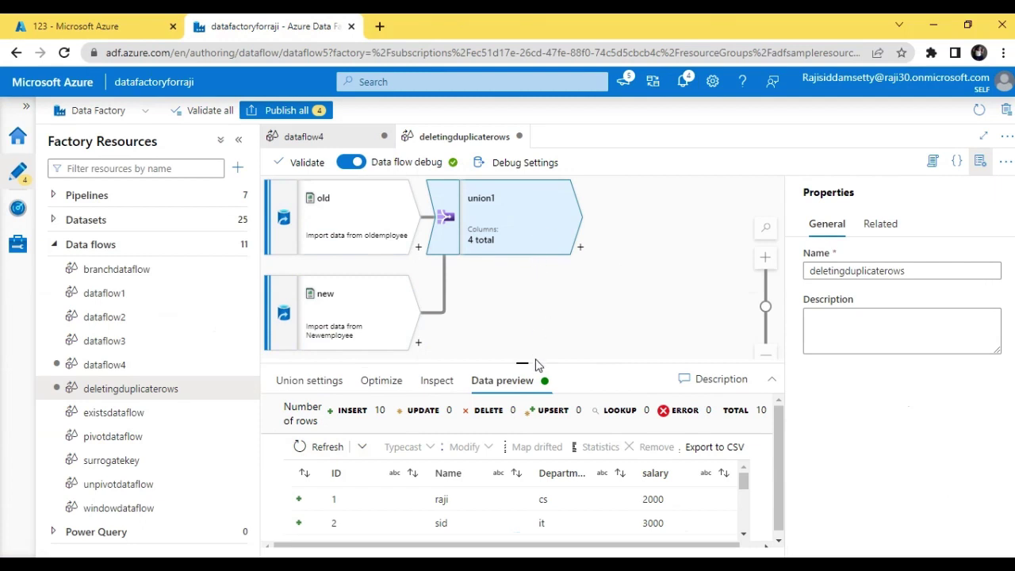
Step: Enlarge the union1 data preview to examine the combined employee rows, then give the space back to the data flow graph
left_click_drag(536, 364, 538, 260)
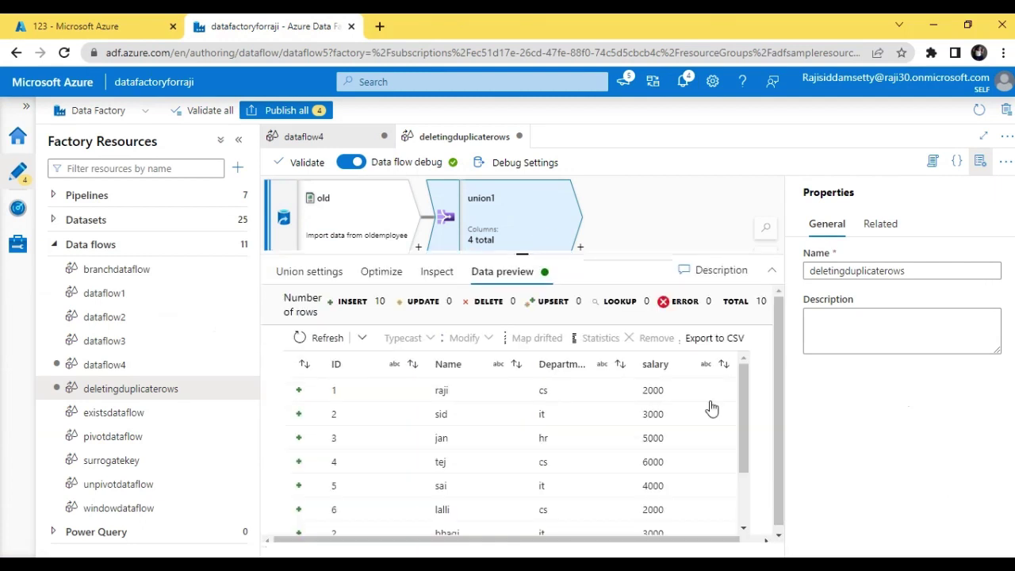
left_click_drag(745, 410, 711, 384)
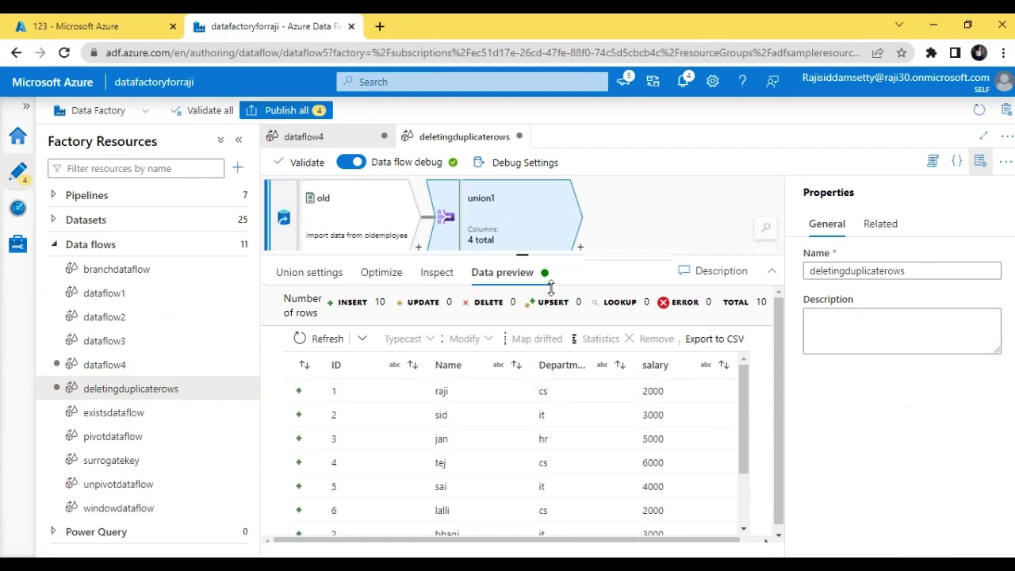
left_click_drag(551, 287, 557, 401)
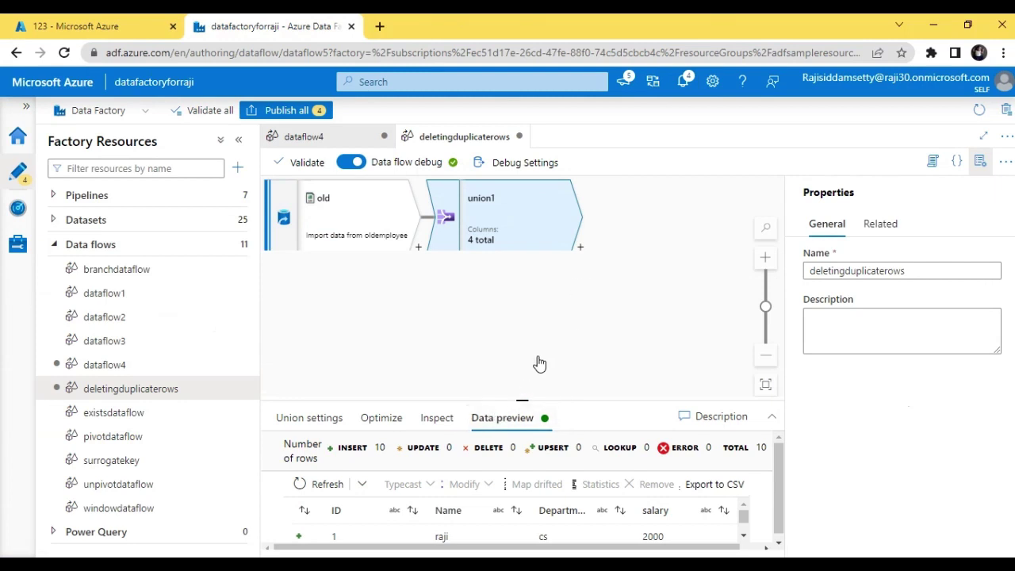
Step: Add an Aggregate transformation after union1 and group it by the ID column
left_click(580, 250)
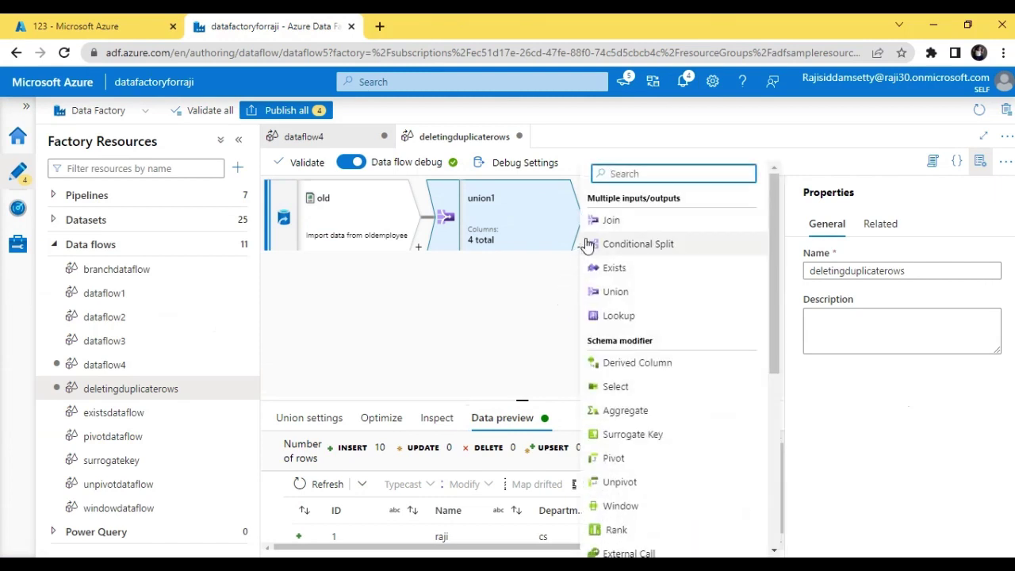
type("ag")
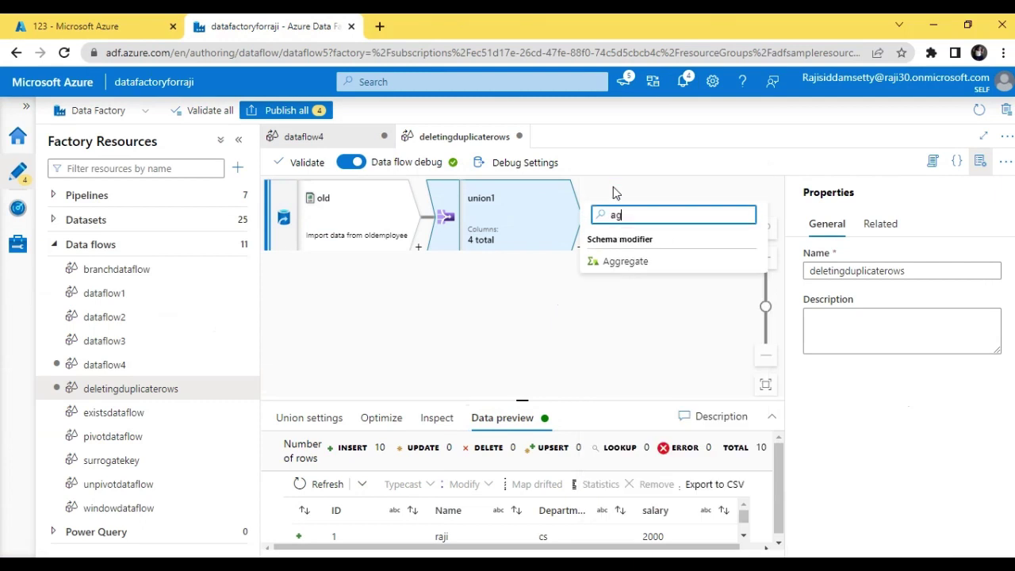
left_click(624, 266)
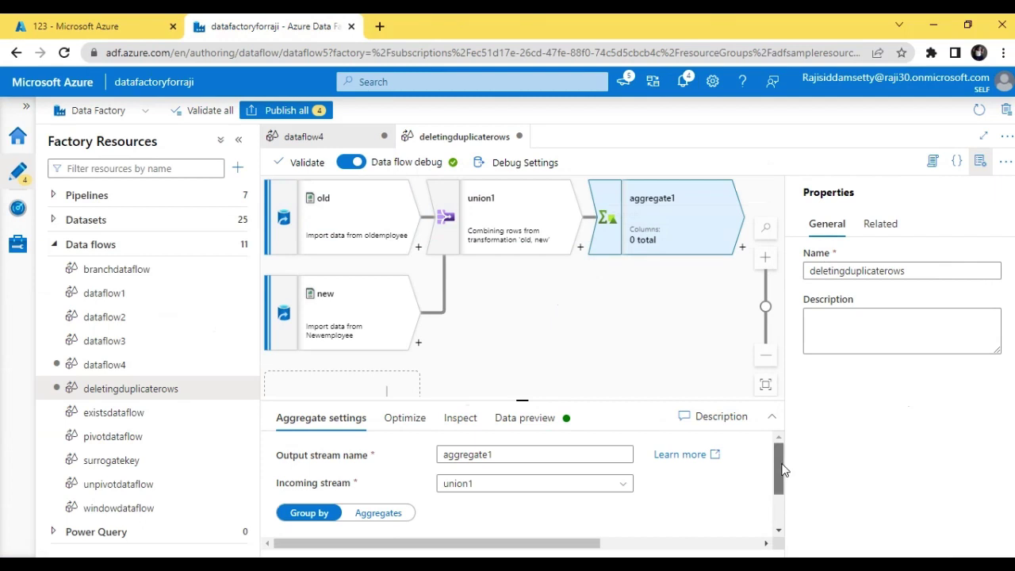
left_click_drag(782, 471, 781, 516)
left_click(511, 520)
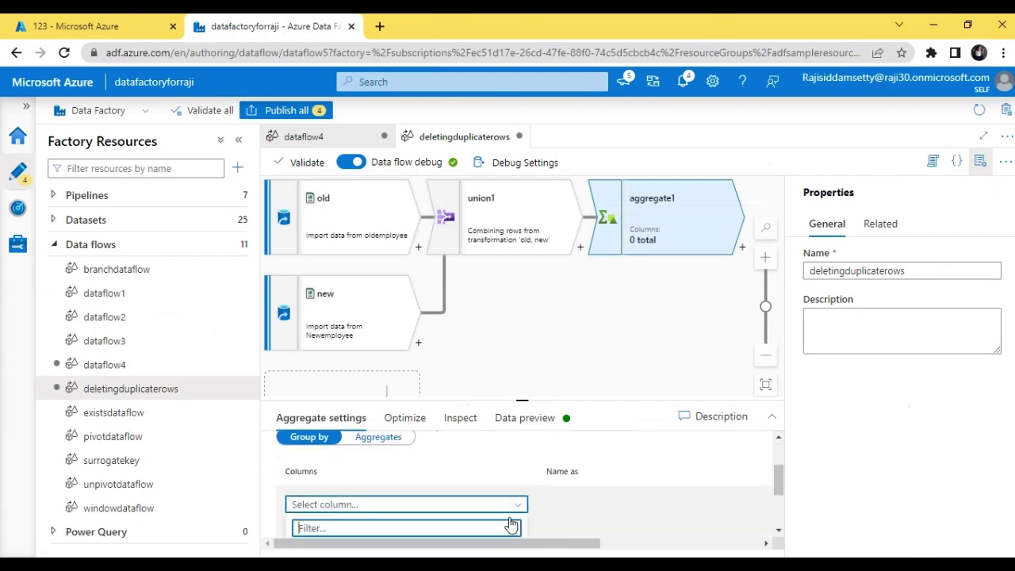
scroll(511, 523, "down", 1)
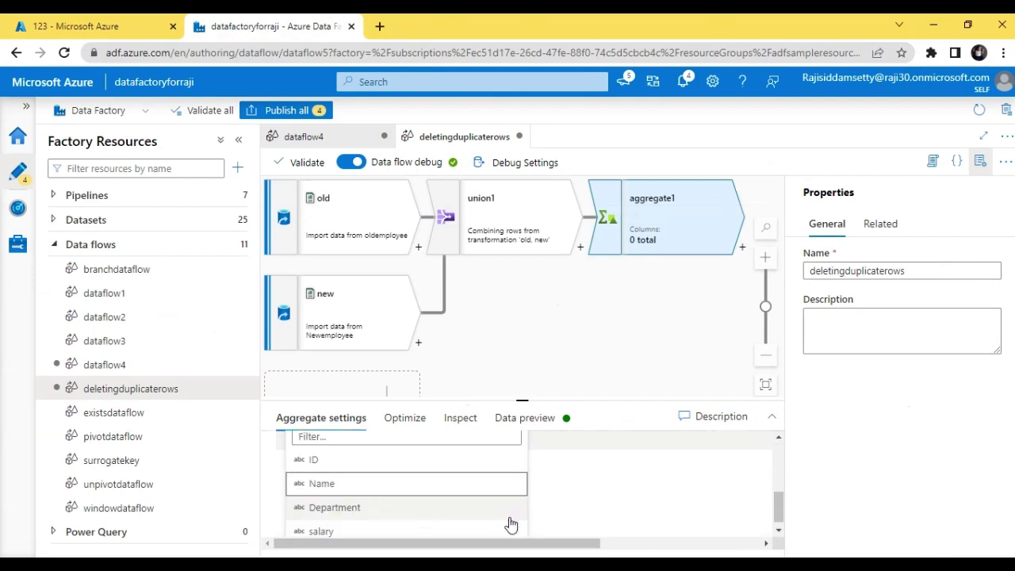
left_click(439, 471)
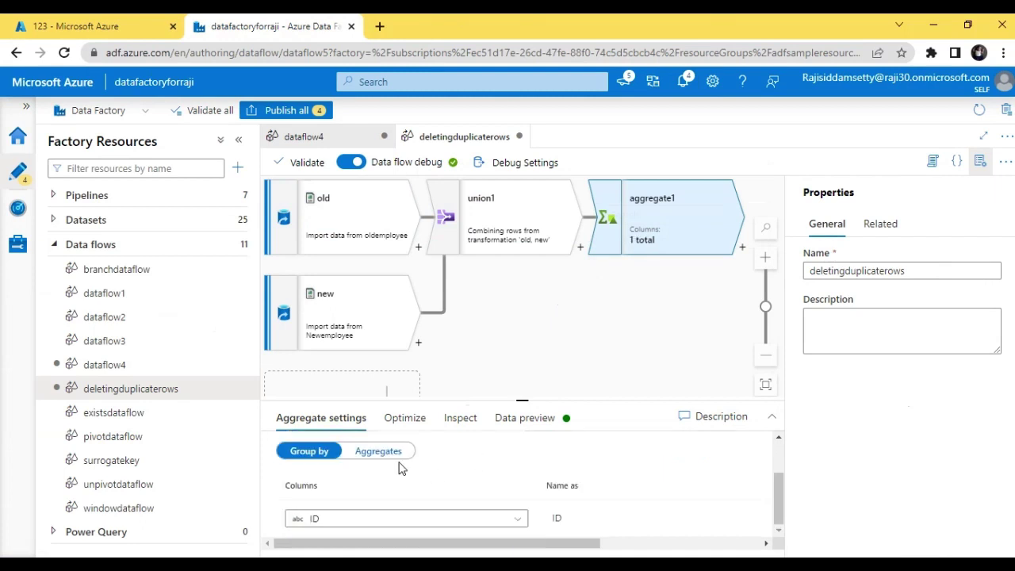
Step: Inspect the aggregate's output schema, expand the data flow editor to full view and reselect aggregate1
left_click(457, 423)
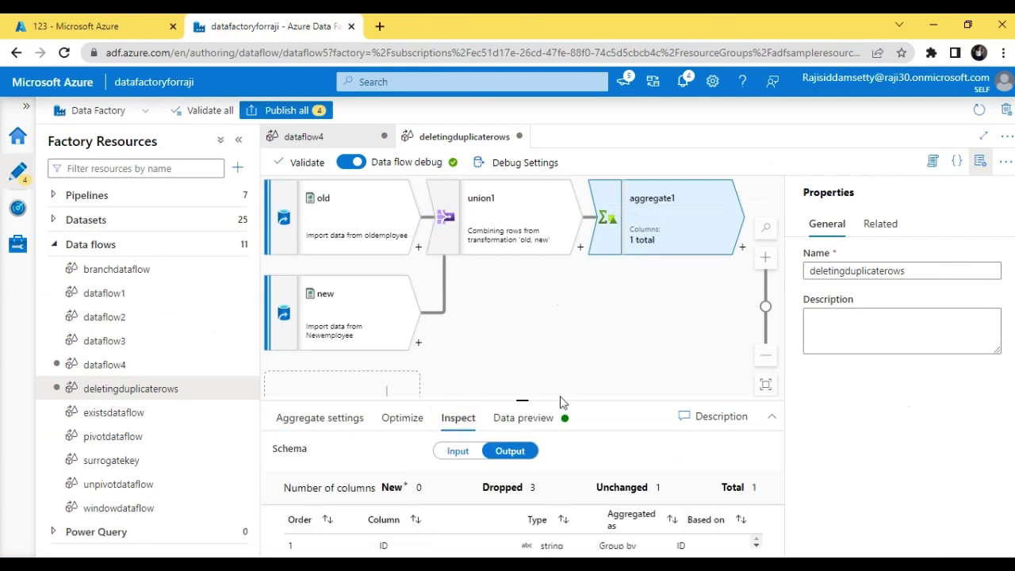
scroll(549, 308, "down", 3)
left_click(549, 304)
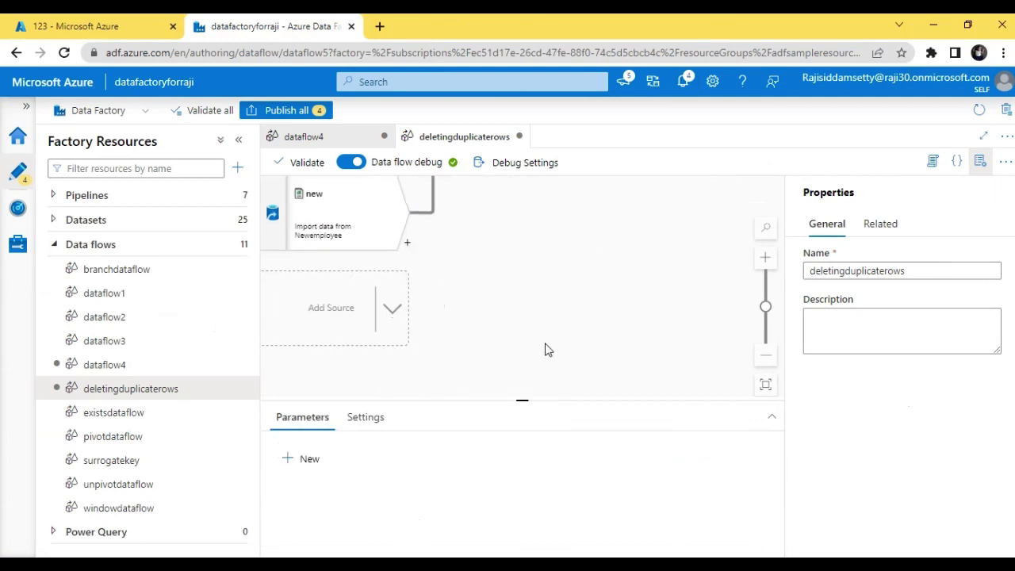
left_click_drag(512, 397, 515, 323)
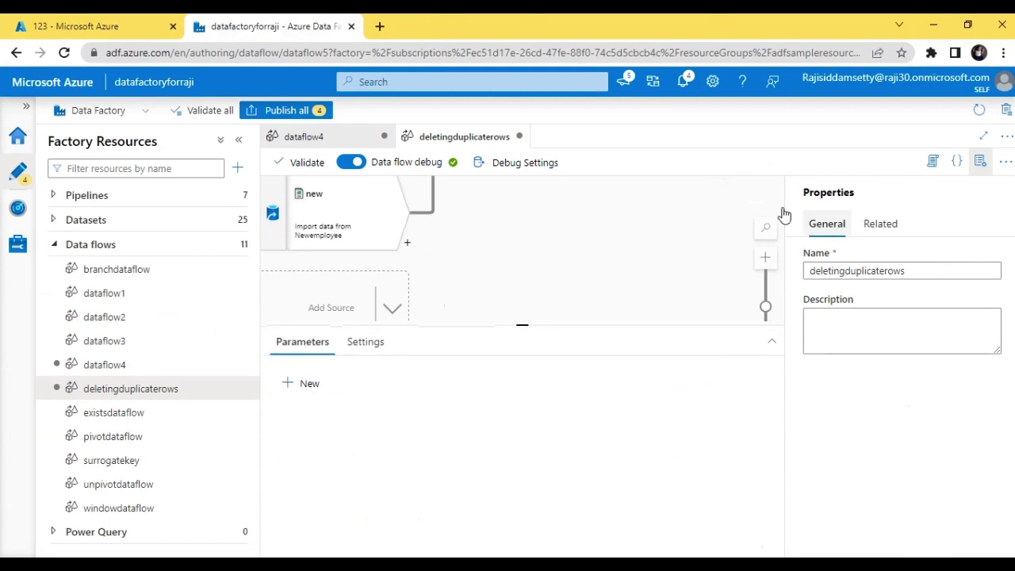
left_click(984, 137)
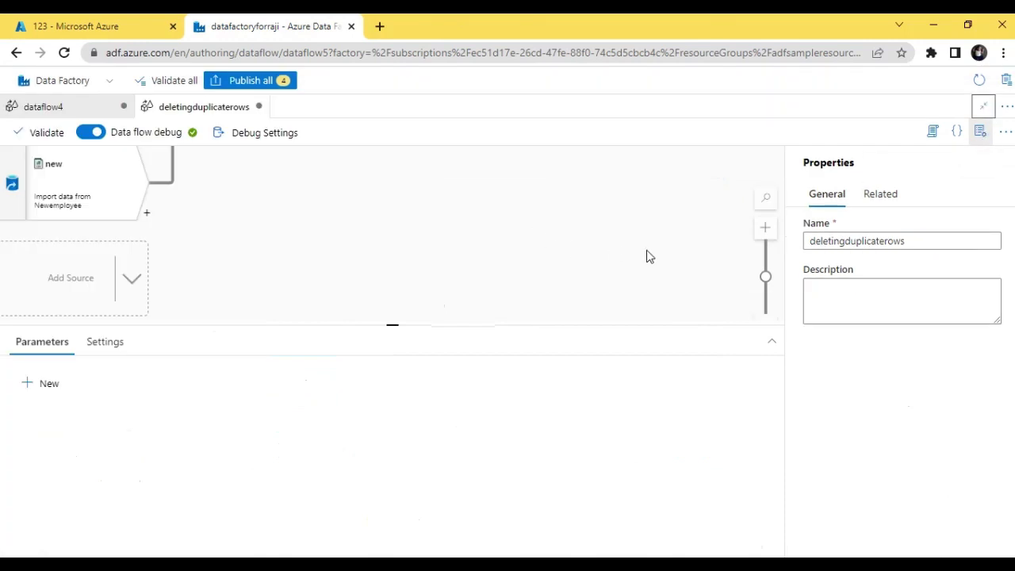
left_click(774, 344)
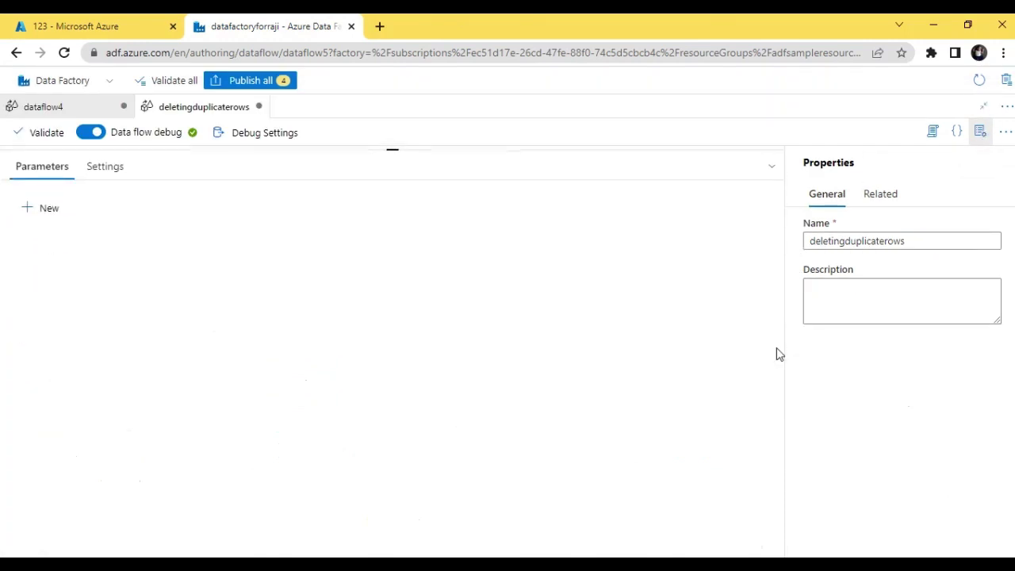
left_click(772, 167)
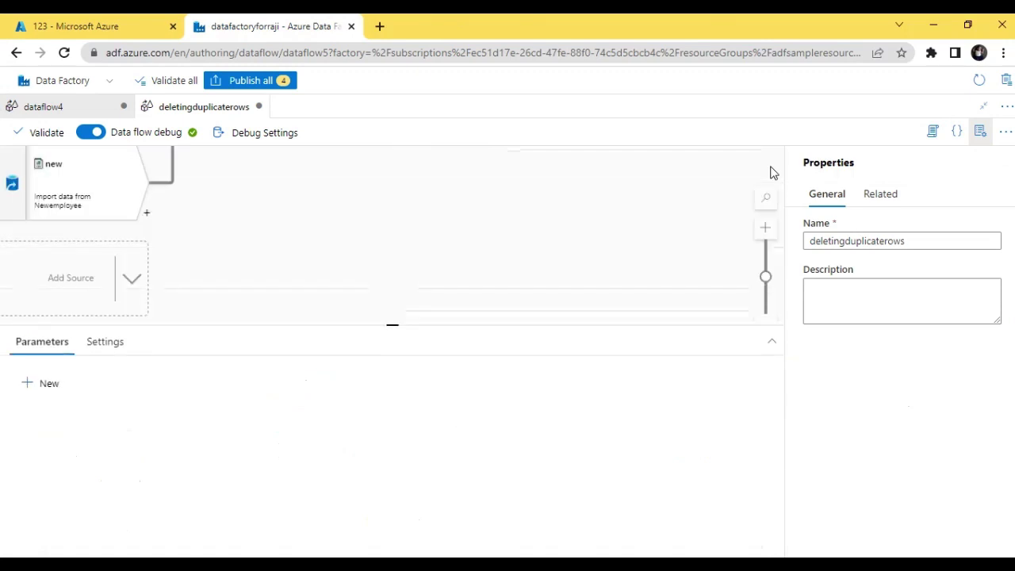
left_click_drag(444, 197, 437, 307)
left_click(414, 204)
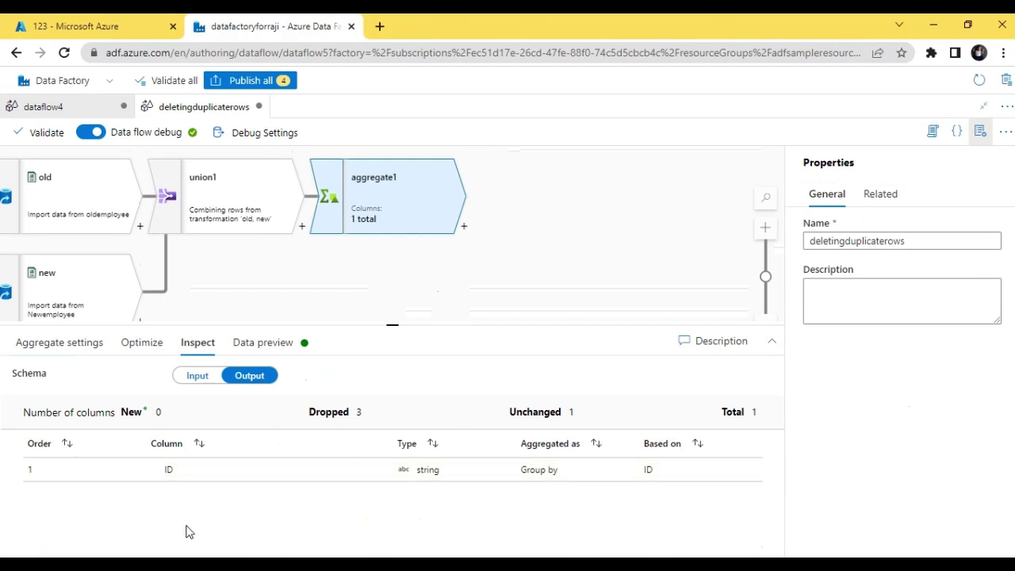
Step: Add a column pattern to the aggregates of aggregate1
left_click(90, 350)
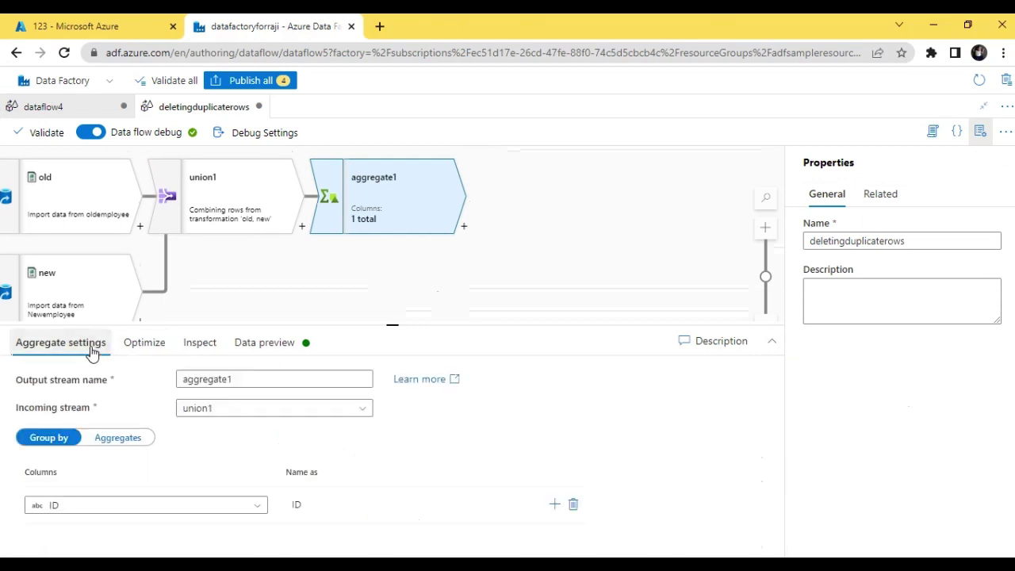
mouse_move(193, 502)
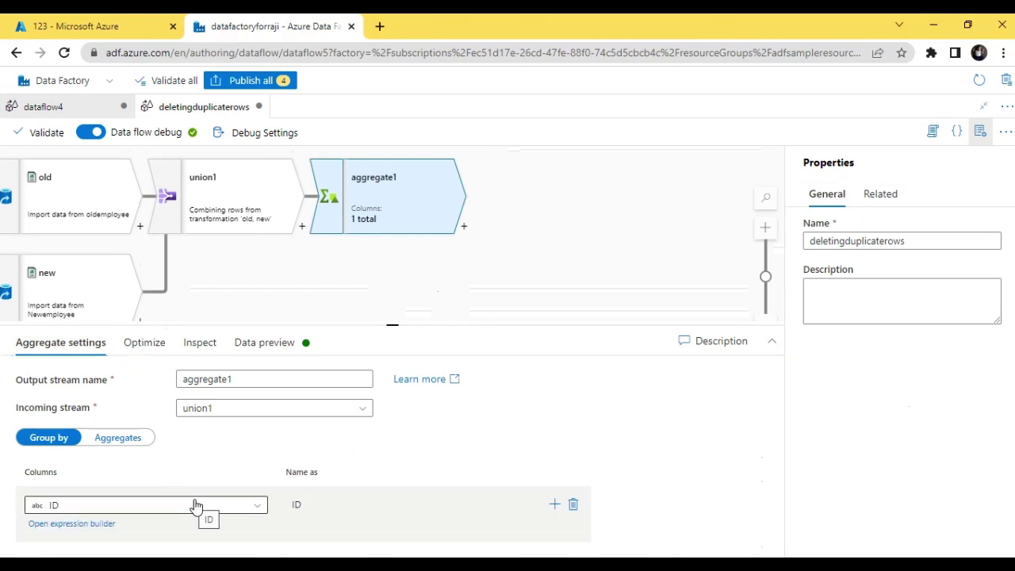
left_click(132, 443)
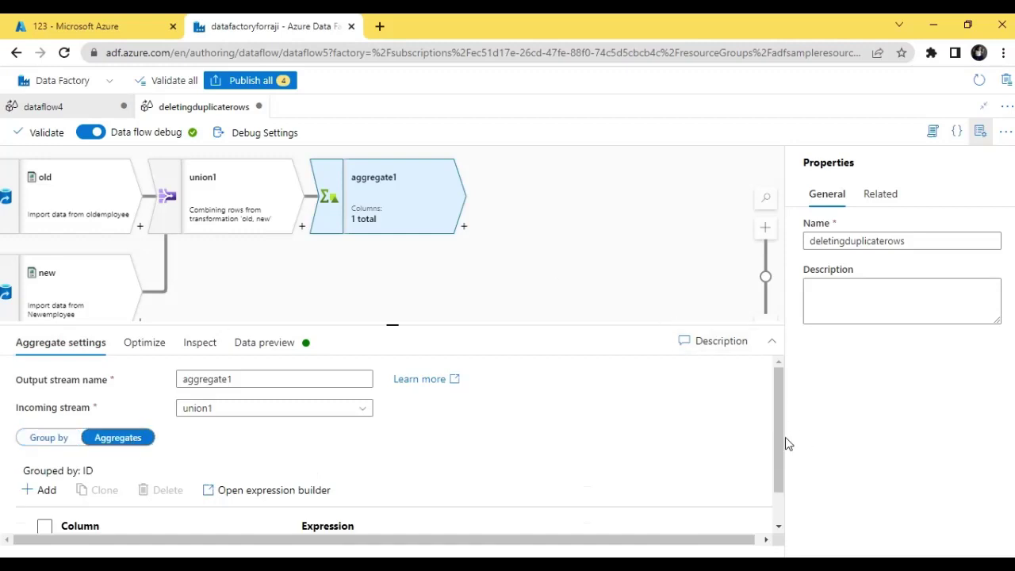
left_click_drag(780, 468, 777, 537)
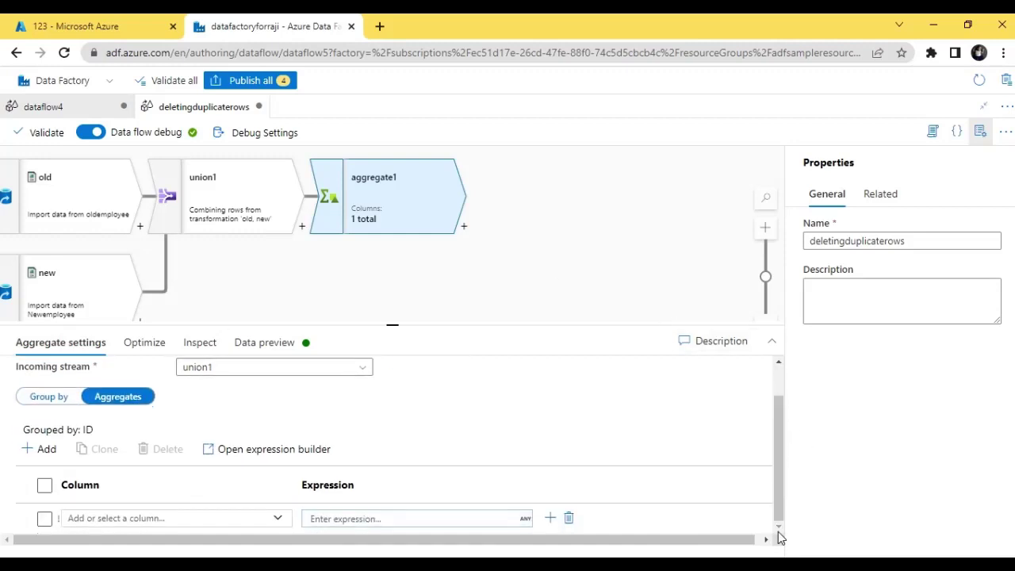
left_click(550, 518)
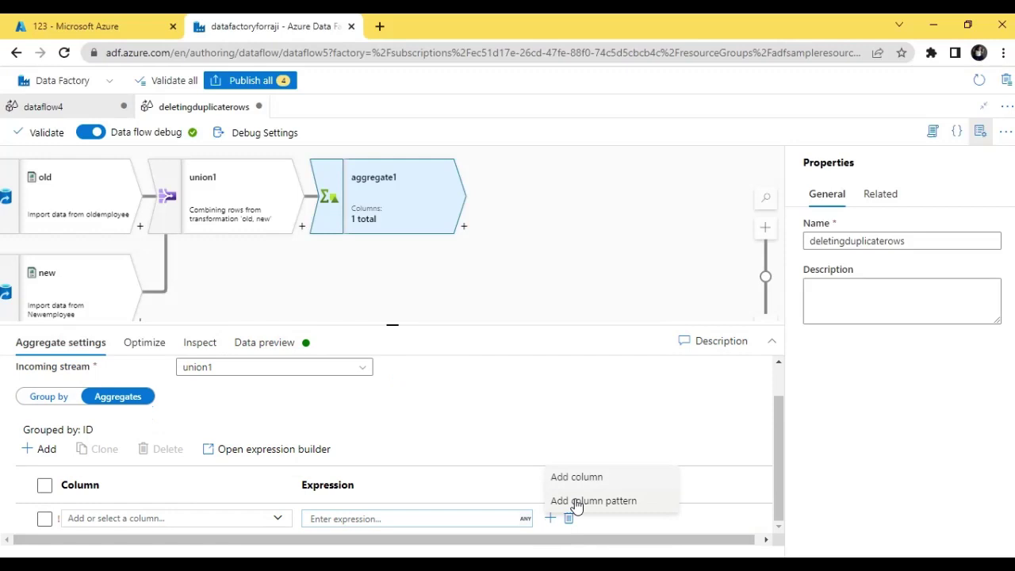
left_click(577, 501)
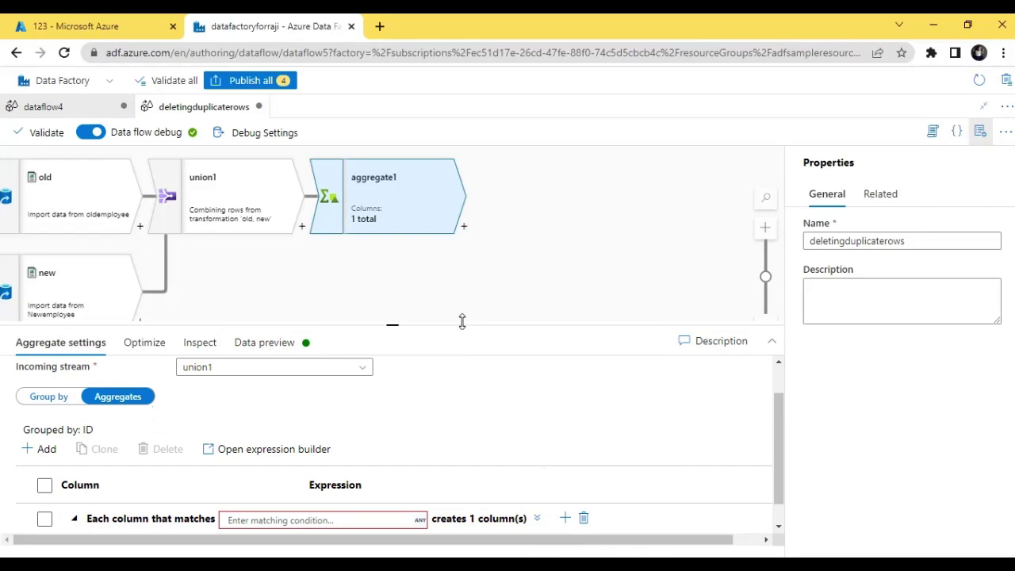
Step: Set the column pattern's matching condition to name!='ID' in the expression builder and save it
left_click_drag(462, 321, 462, 236)
left_click(310, 476)
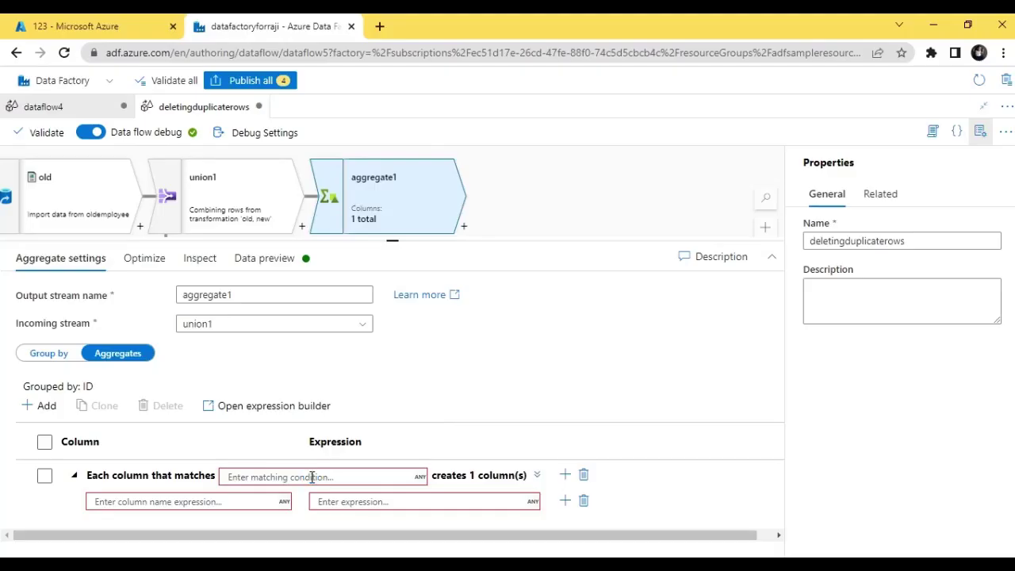
left_click(312, 477)
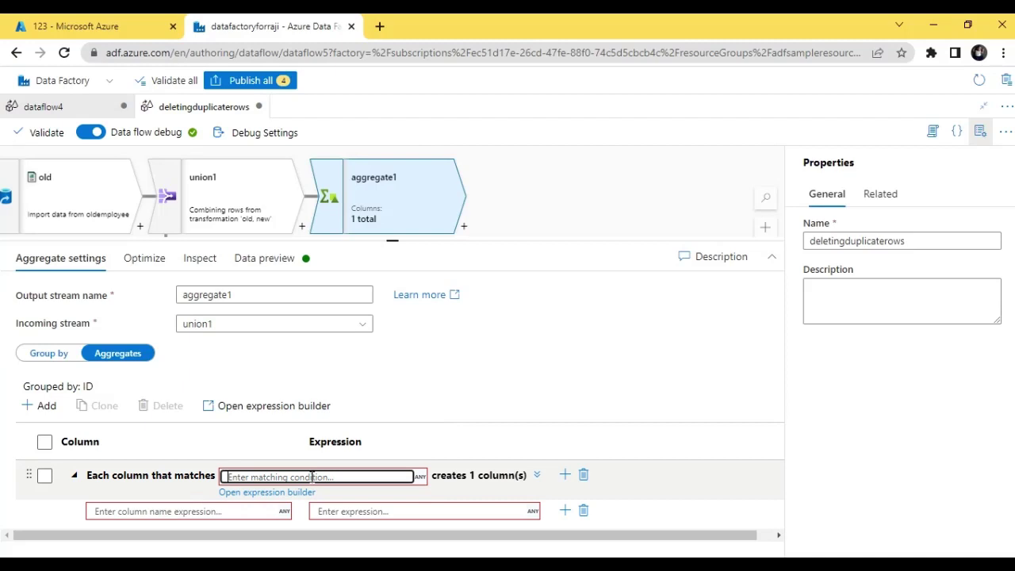
left_click(418, 476)
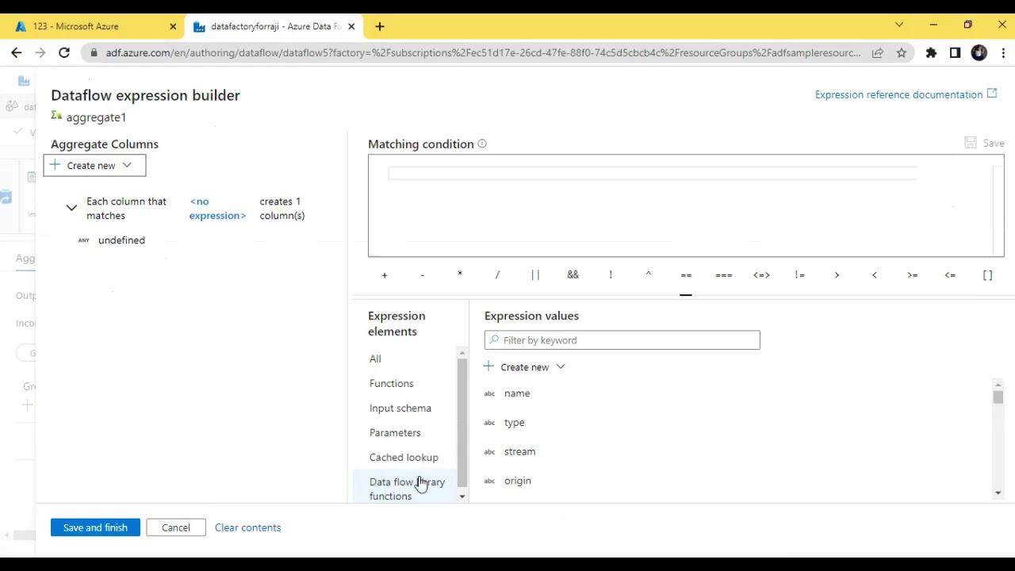
left_click(529, 394)
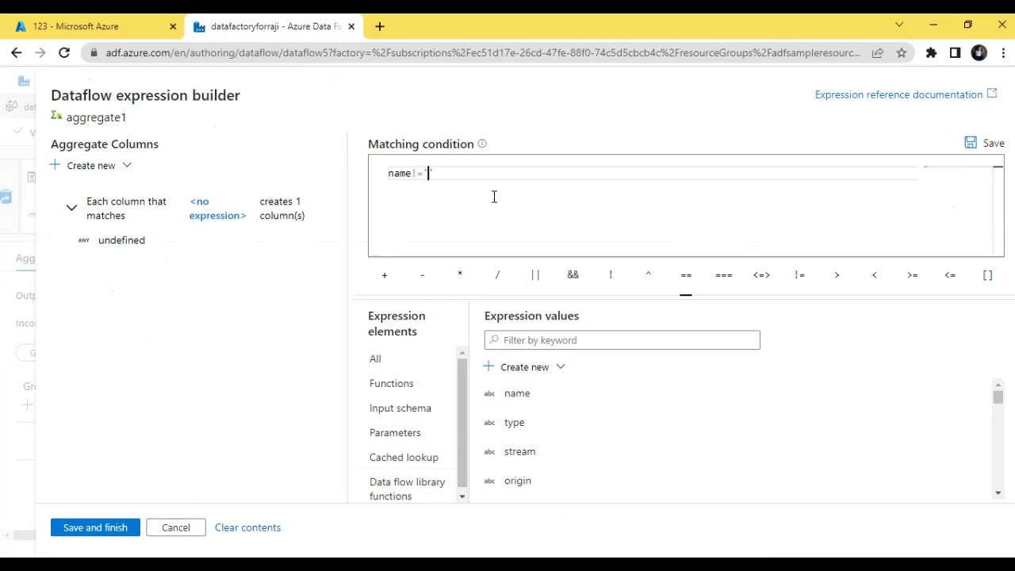
type("ID")
left_click(99, 529)
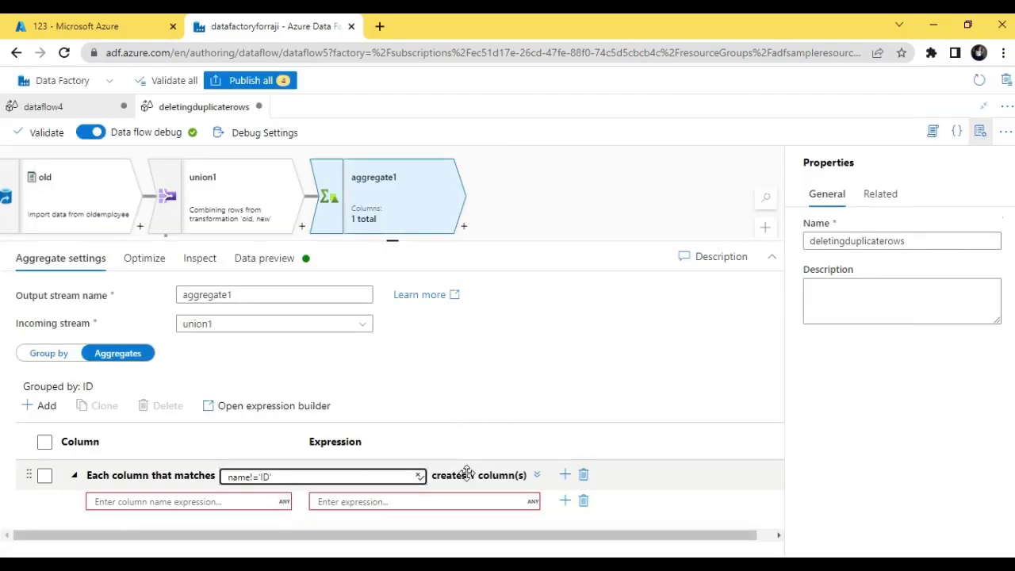
Step: Set the pattern's column name expression to $$ and insert the first function as its value expression
left_click(278, 502)
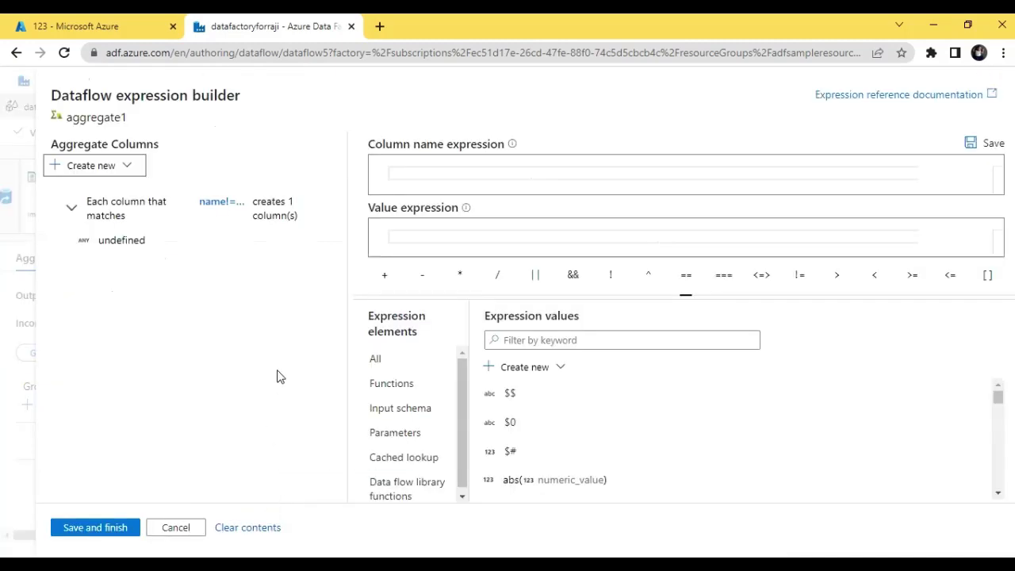
left_click(538, 406)
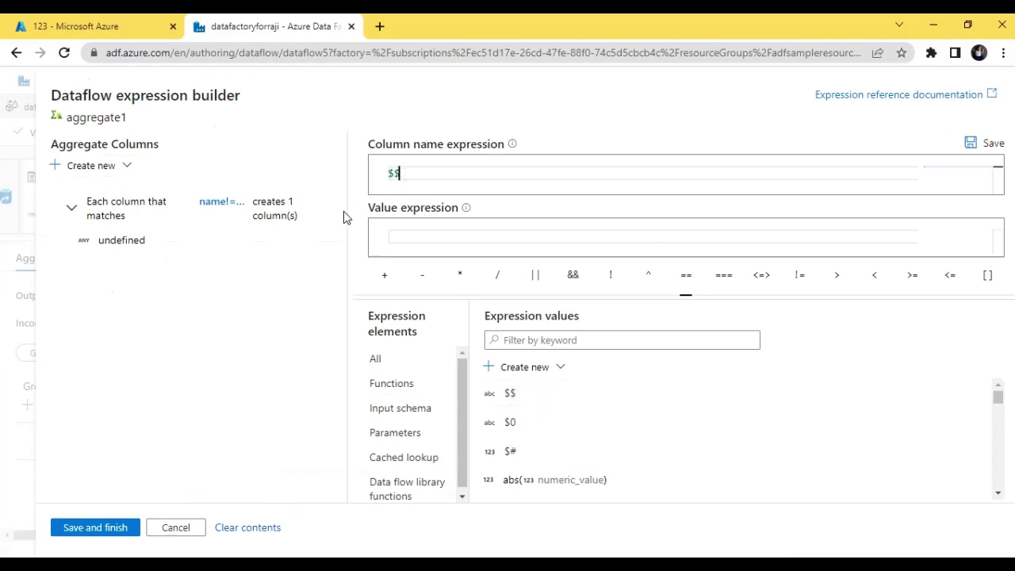
left_click(417, 236)
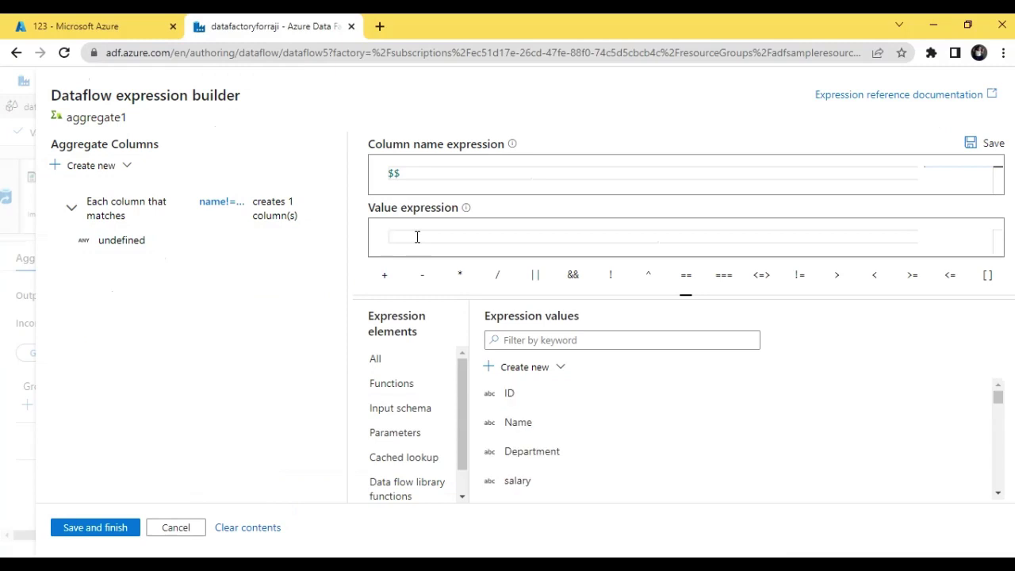
type("f")
key("BackSpace")
type("f")
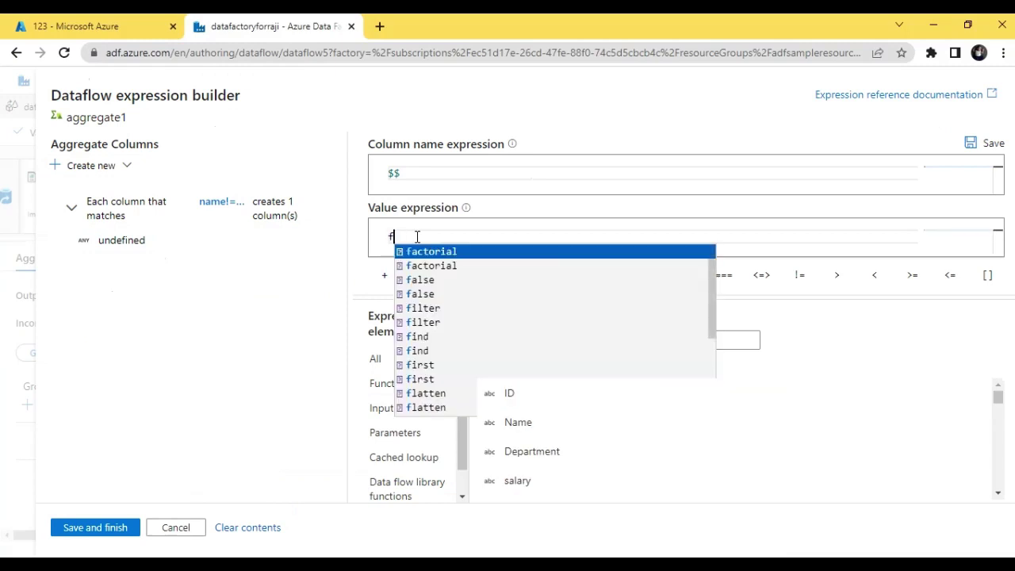
type("ir")
key("Return")
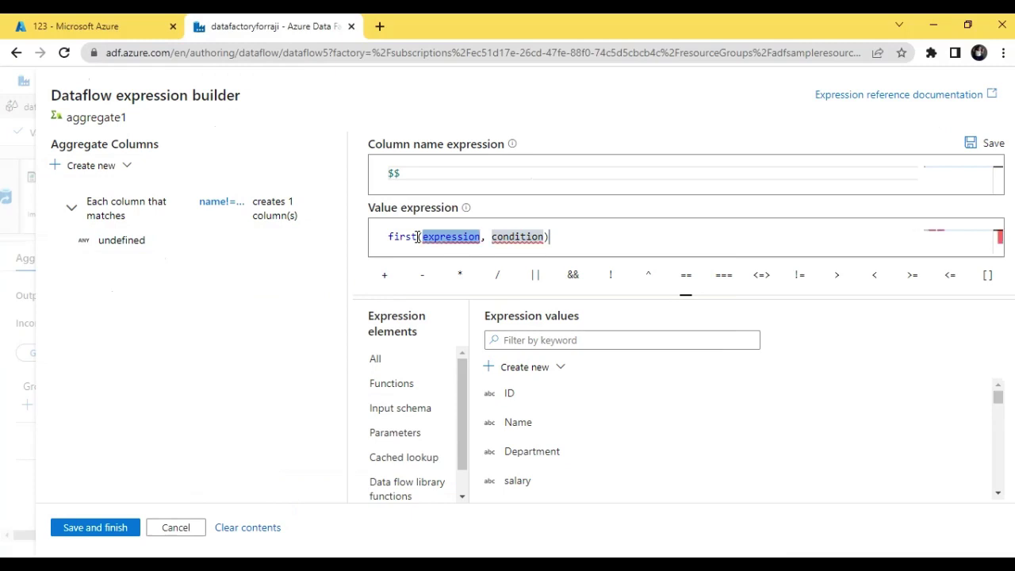
Step: Complete the pattern's value expression as first($$) and save the aggregate's expressions
key("BackSpace")
left_click(420, 236)
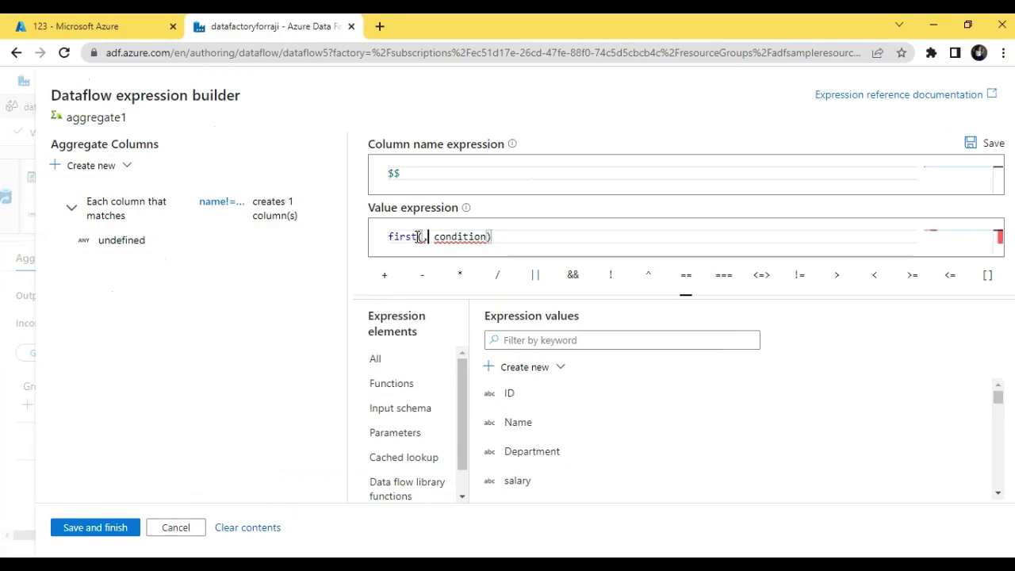
key("Right")
key("Right")
key("Right")
key("Right")
key("Right")
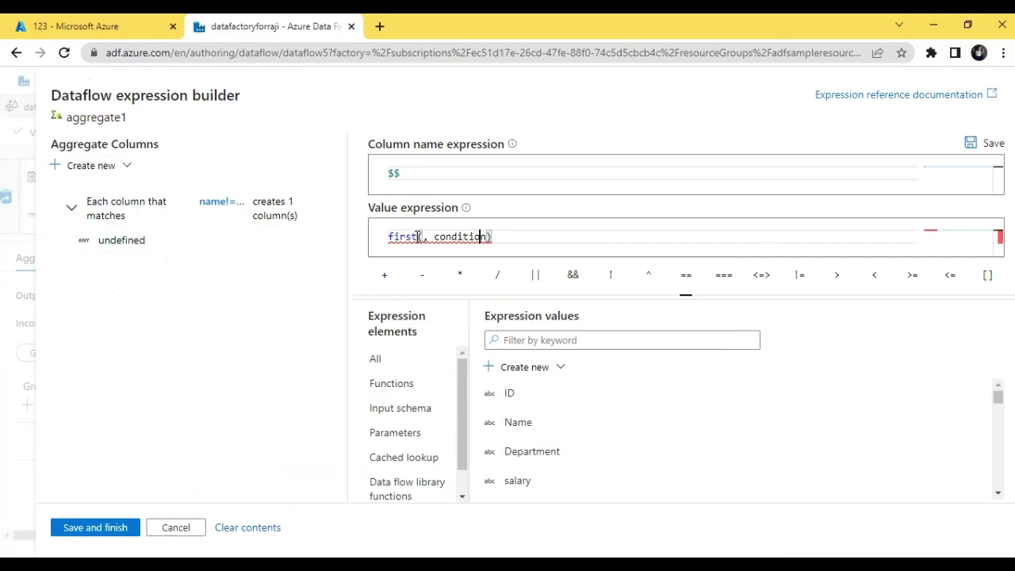
key("BackSpace")
key("BackSpace")
key("BackSpace")
key("BackSpace")
key("BackSpace")
key("BackSpace")
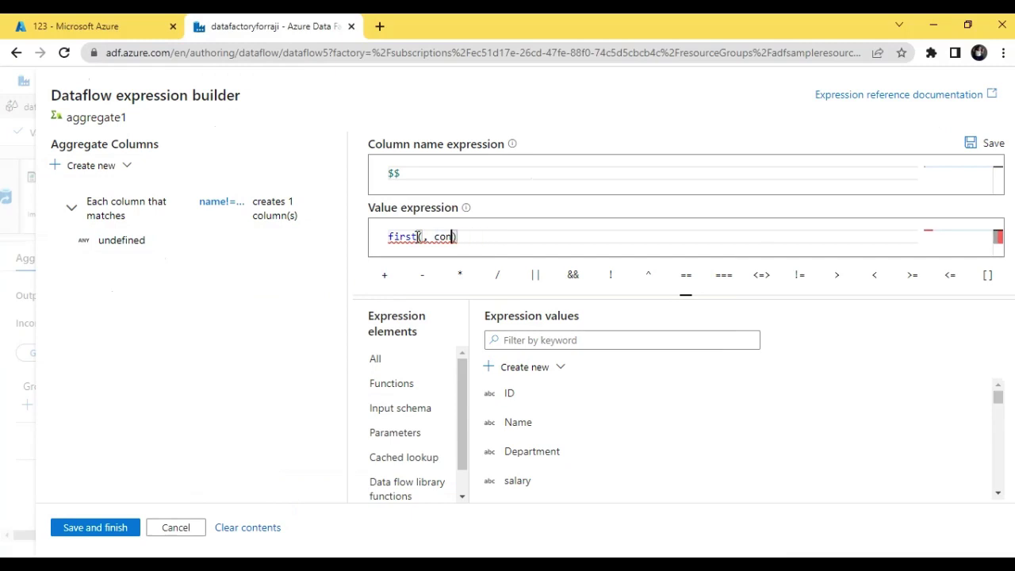
key("BackSpace")
key("BackSpace")
key("BackSpace")
key("BackSpace")
key("BackSpace")
type("$$")
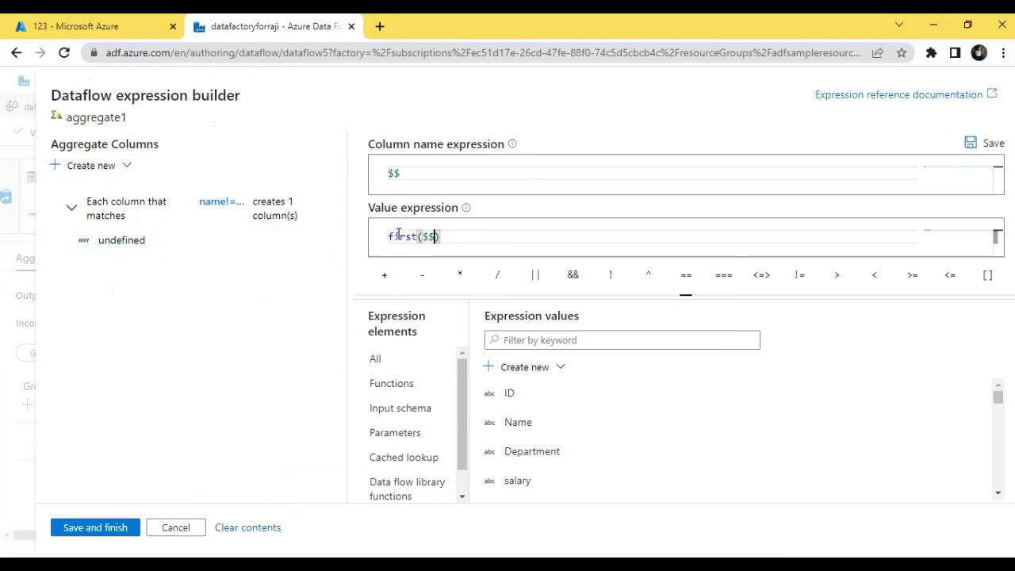
mouse_move(403, 240)
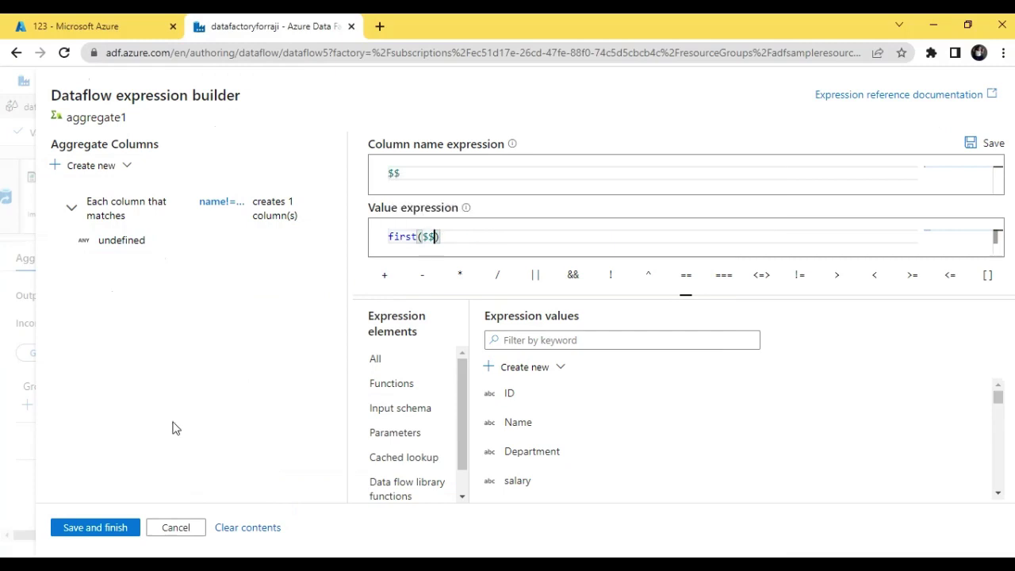
left_click(119, 530)
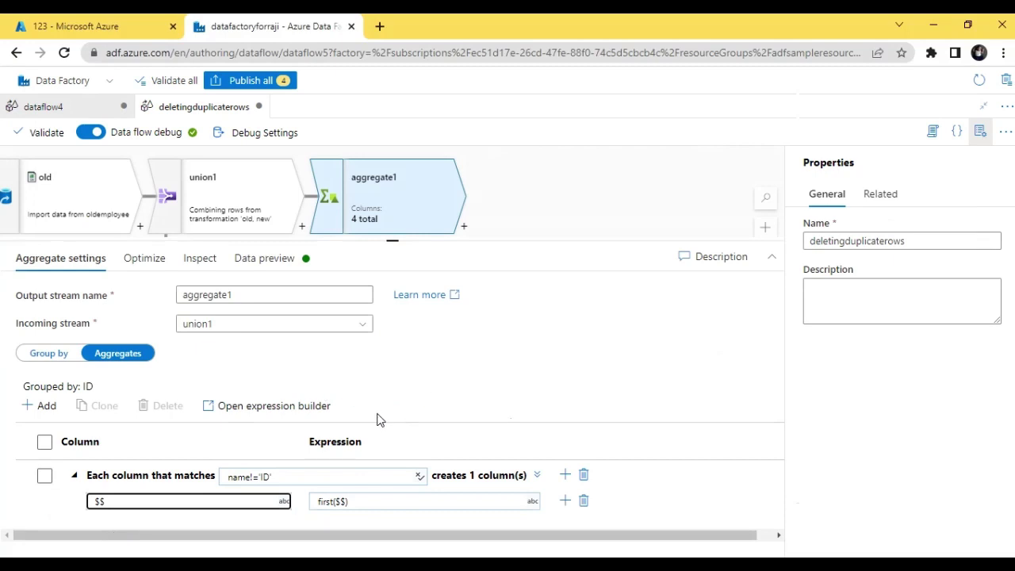
Step: Review aggregate1's partitioning options and output schema, and refresh its data preview to check the deduplicated rows
left_click(145, 260)
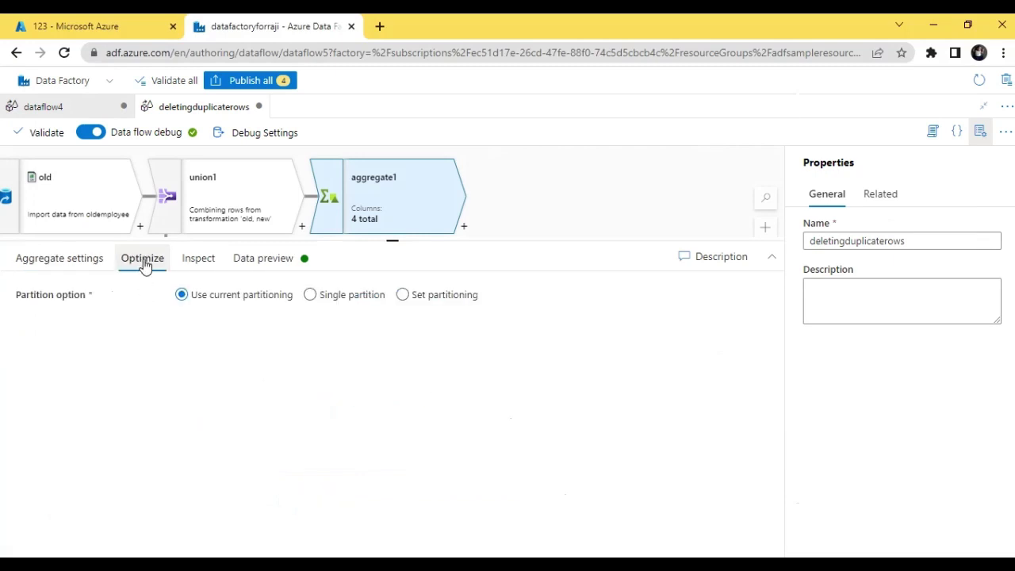
left_click(197, 260)
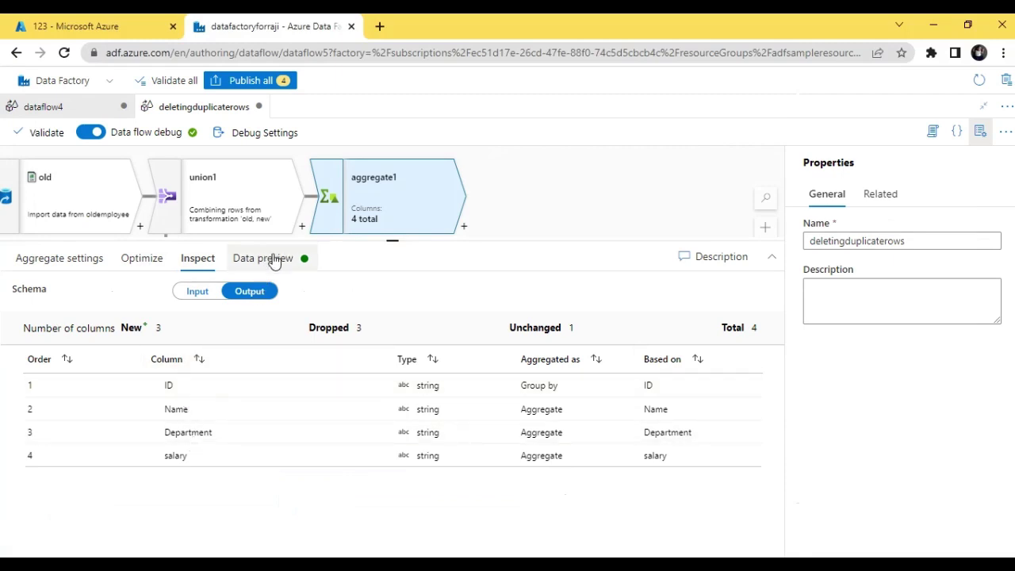
left_click(269, 259)
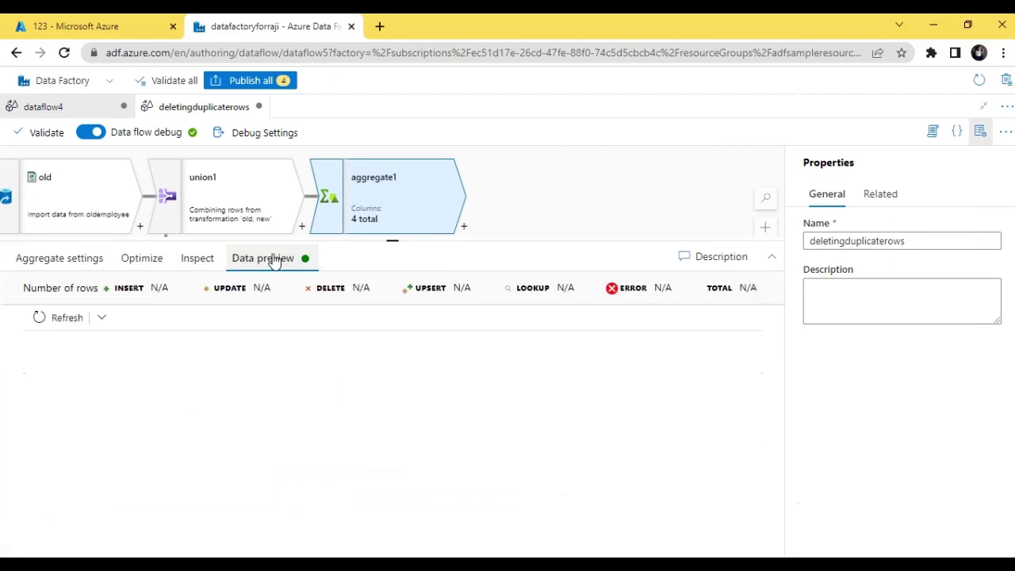
left_click(60, 321)
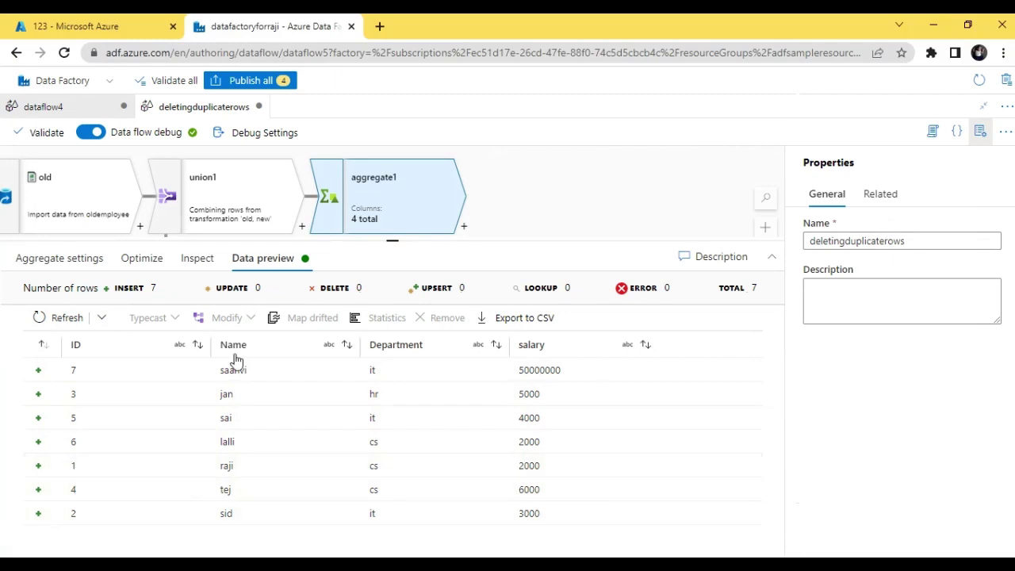
Step: Add a Sort transformation after aggregate1 that orders rows by ID ascending, and refresh its data preview
left_click(465, 230)
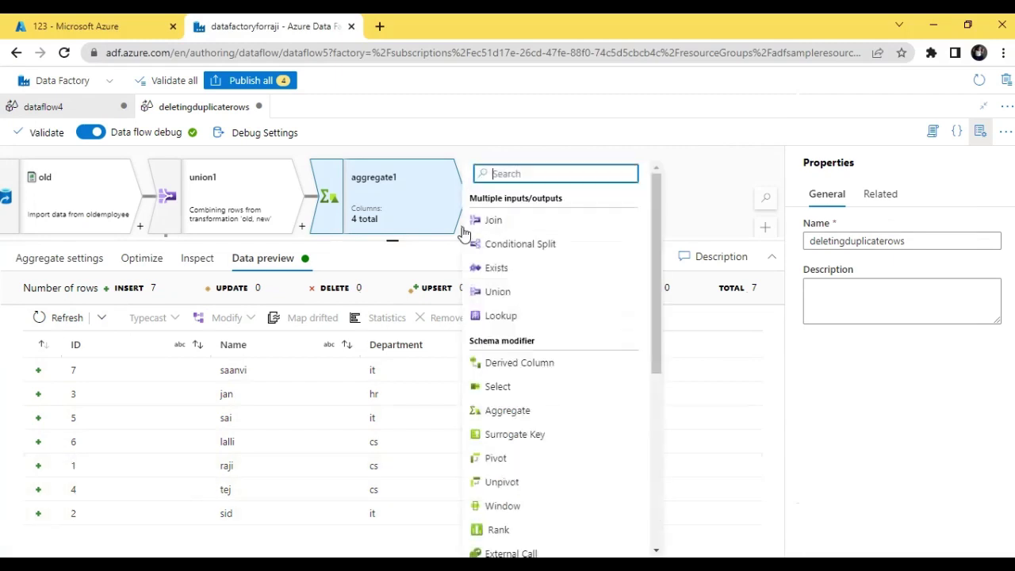
type("sor")
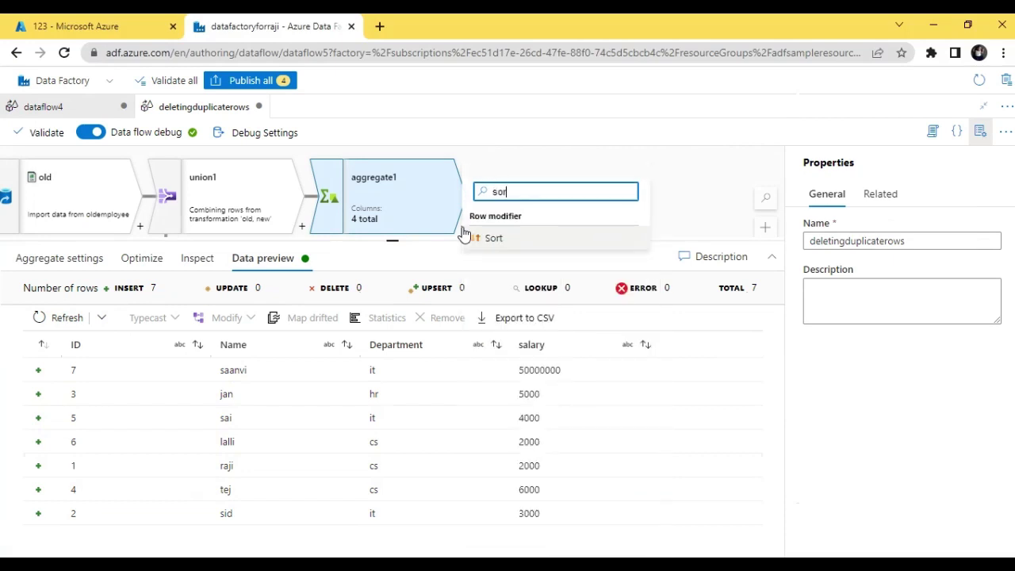
left_click(492, 238)
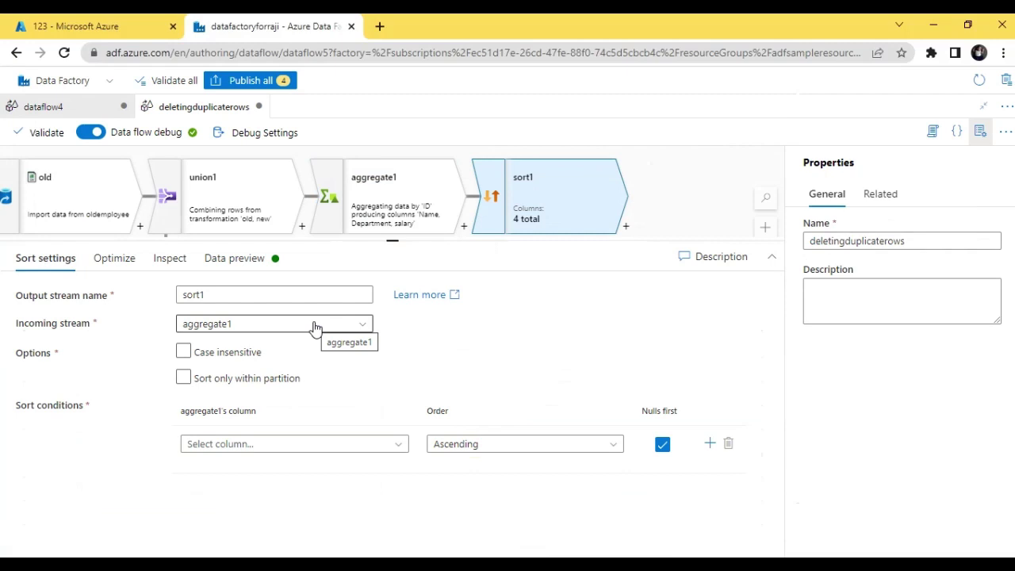
left_click(399, 449)
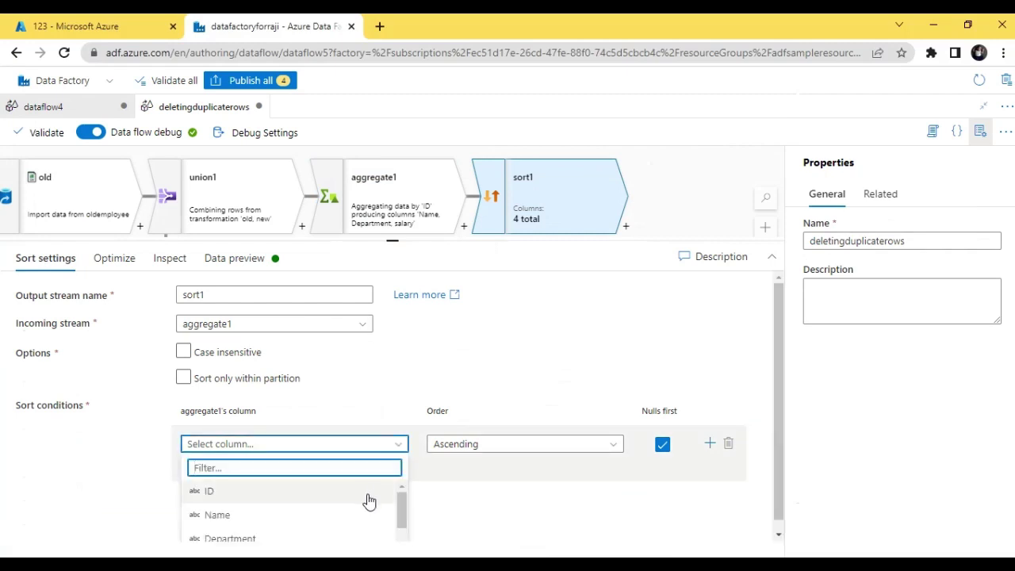
left_click(369, 499)
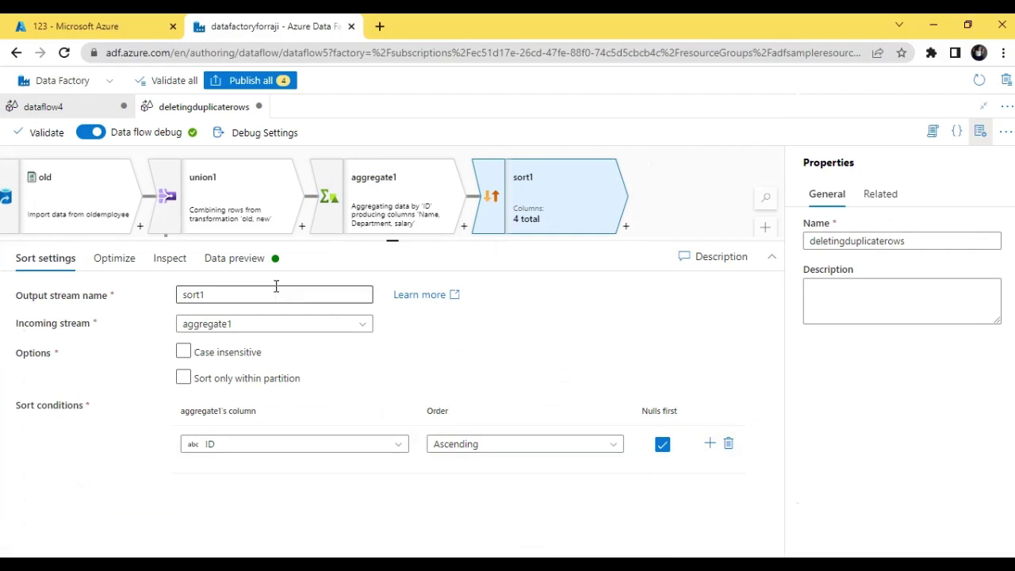
left_click(238, 258)
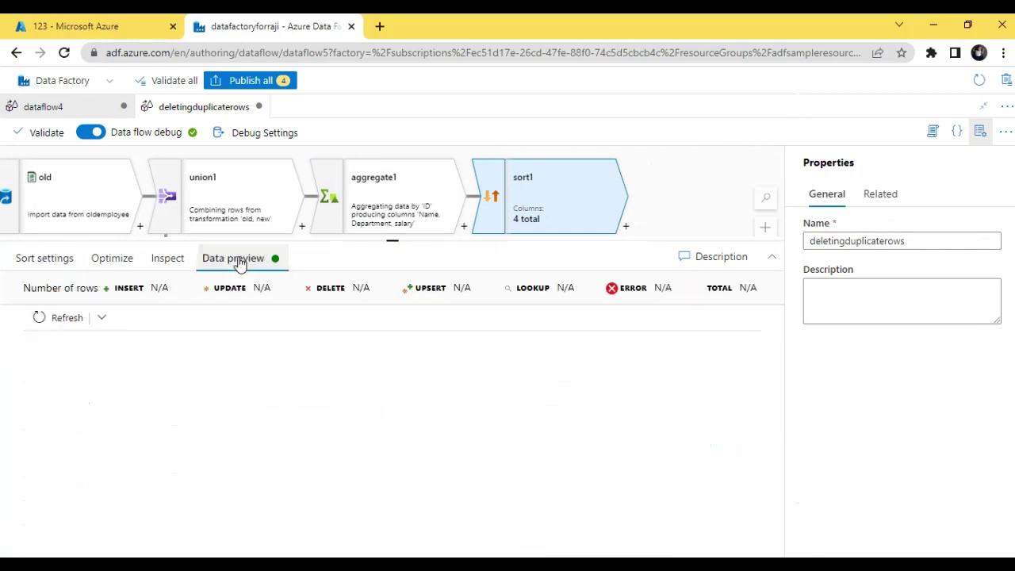
left_click(63, 322)
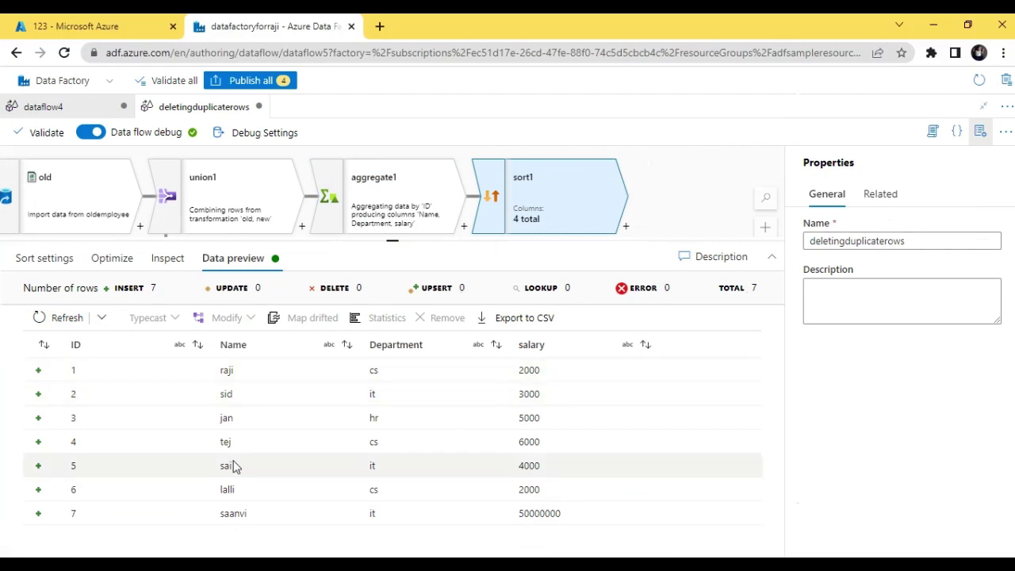
Step: Add a Sink transformation after sort1
left_click(626, 229)
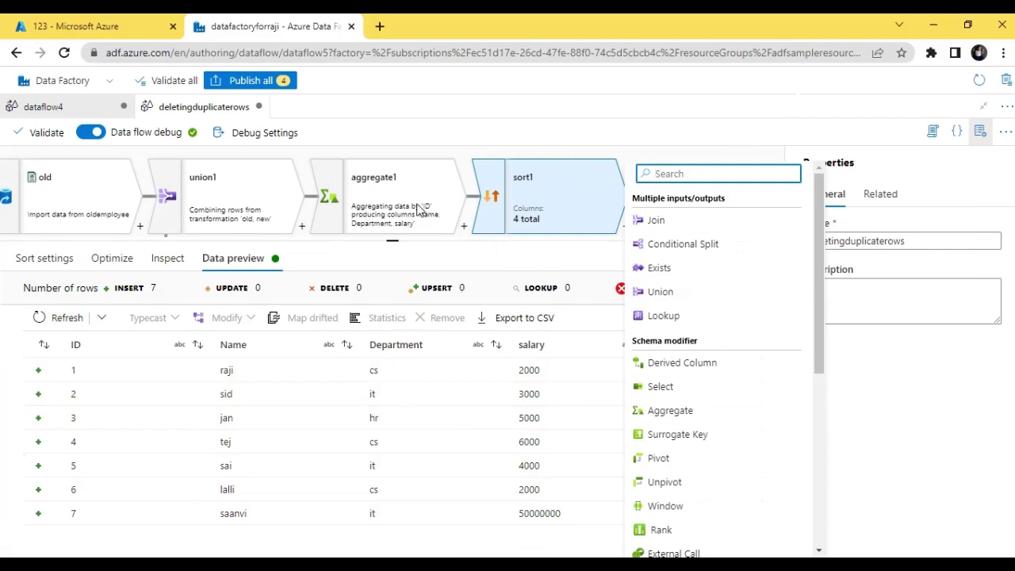
type("s")
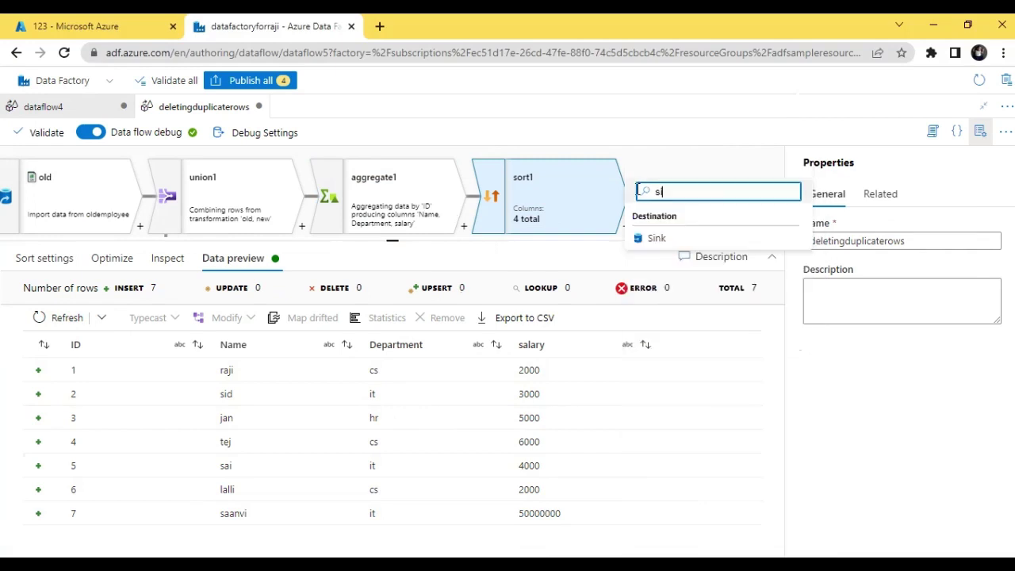
type("i")
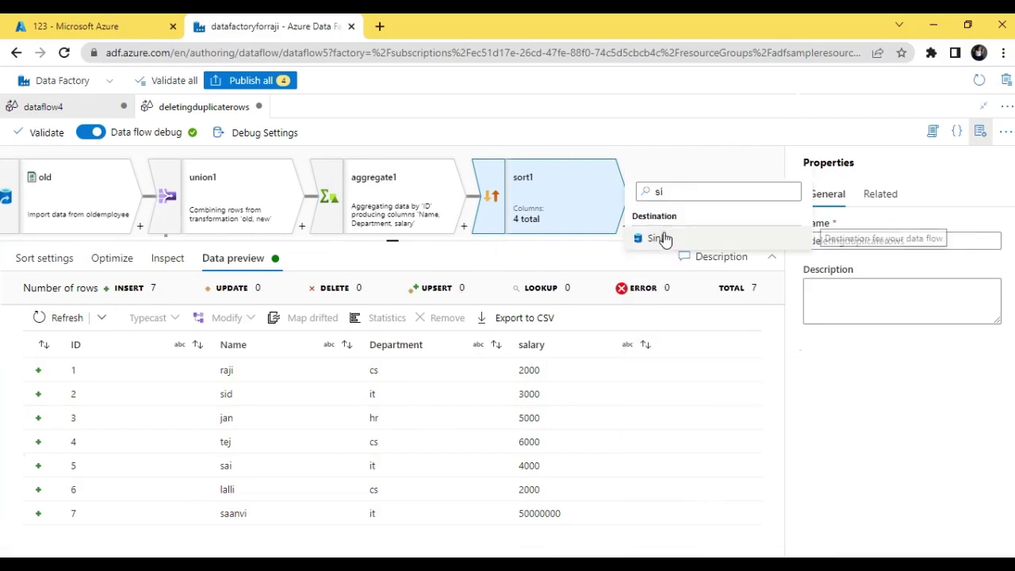
left_click(660, 238)
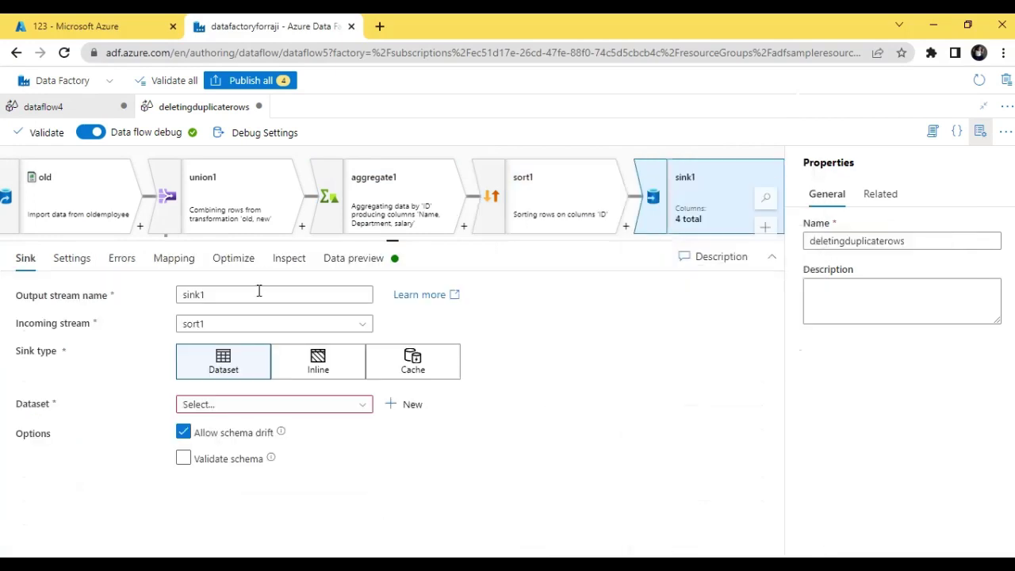
Step: Start a new dataset for the sink using Azure Blob Storage and the DelimitedText format
left_click(407, 409)
left_click(589, 298)
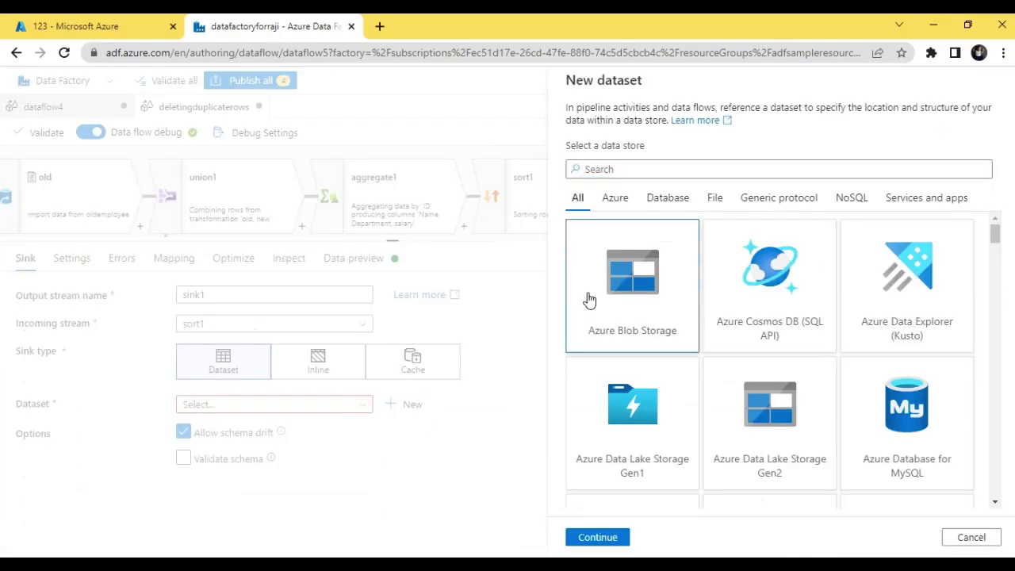
left_click(593, 537)
left_click(749, 198)
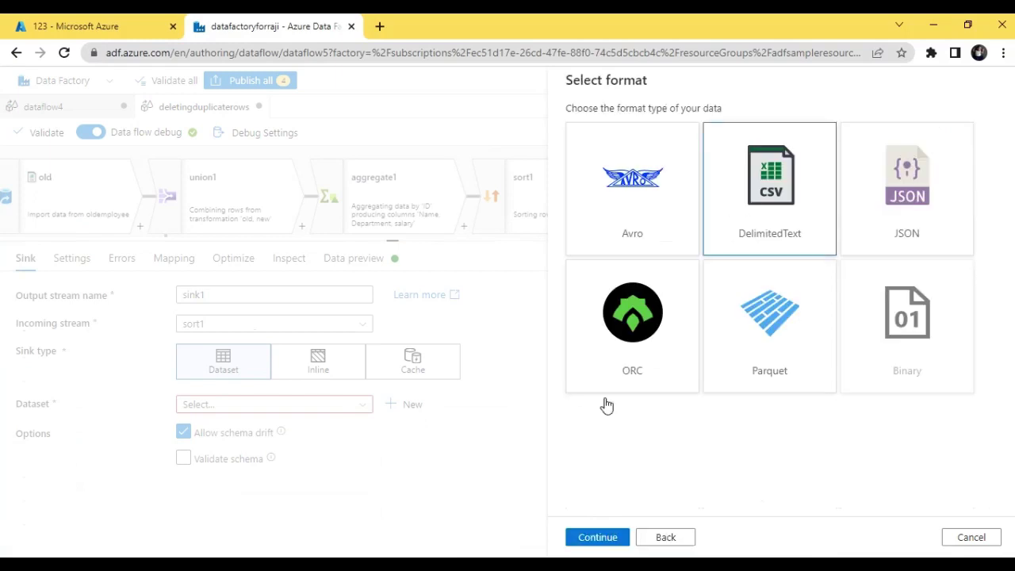
left_click(594, 534)
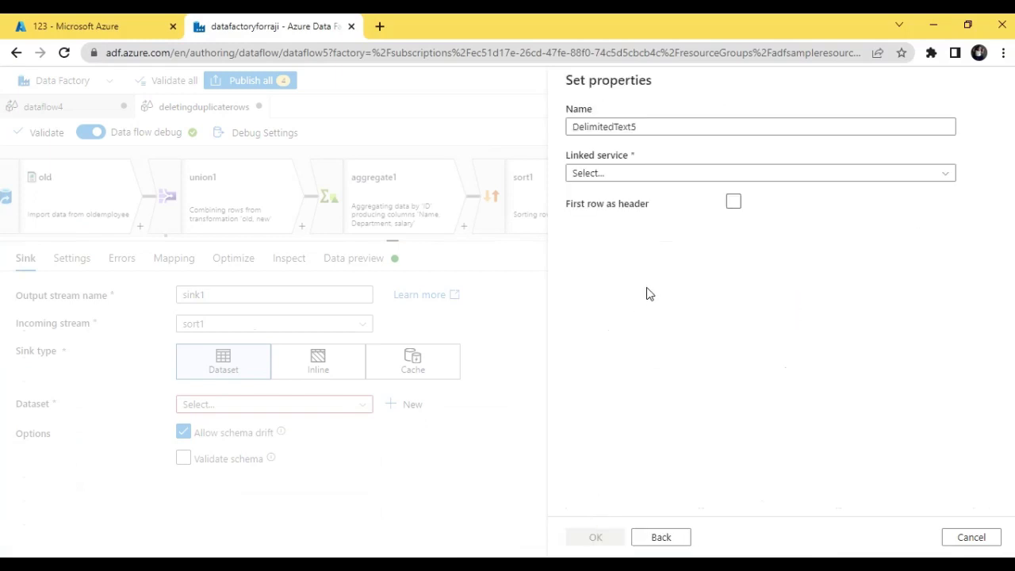
Step: Name the dataset emplyeeoutput, treat the first row as header and use samplelinkedservice as its linked service
left_click_drag(650, 127, 568, 128)
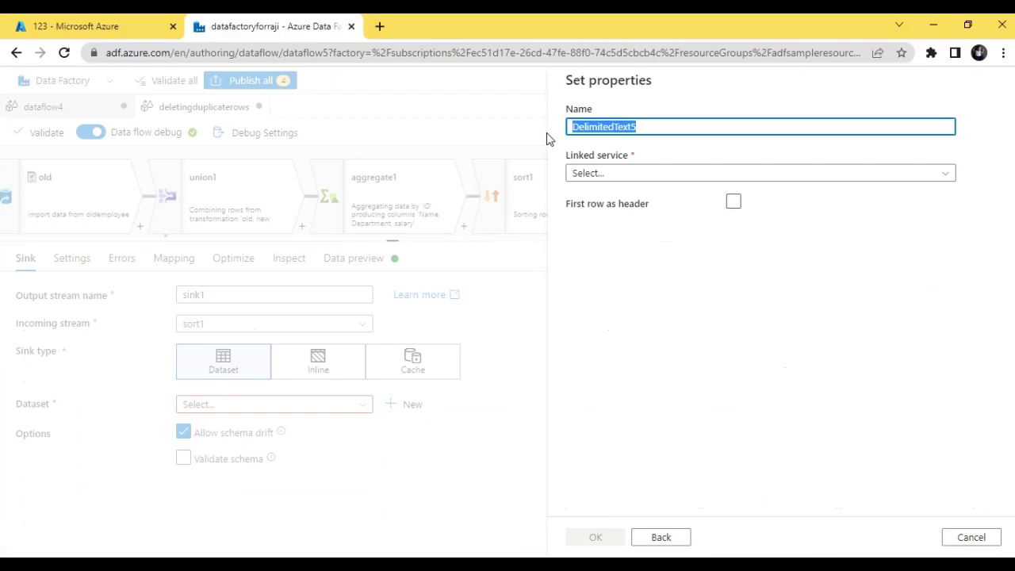
type("e")
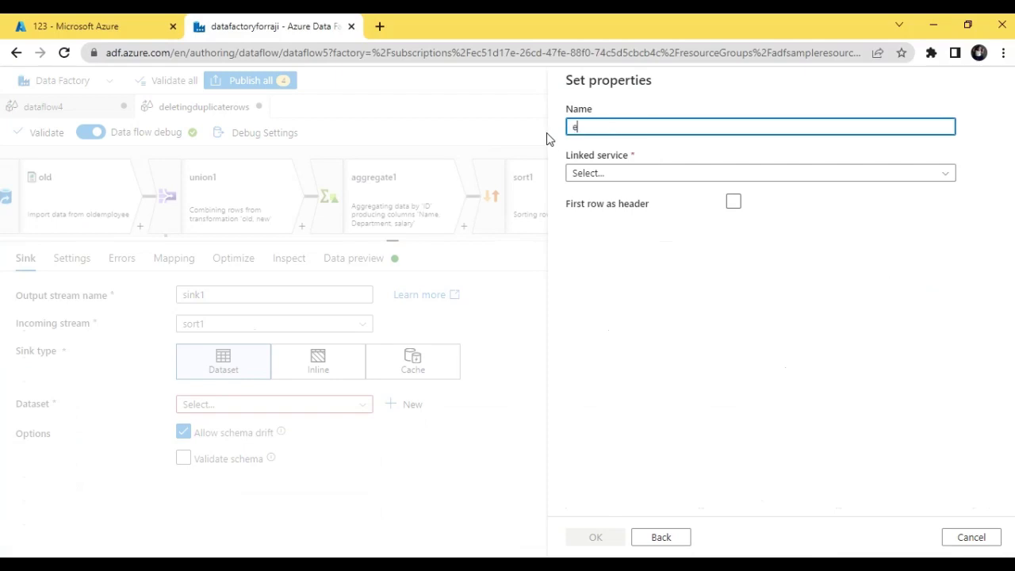
type("mplo")
type("yee")
type("outpu")
type("t")
left_click(733, 203)
left_click(698, 179)
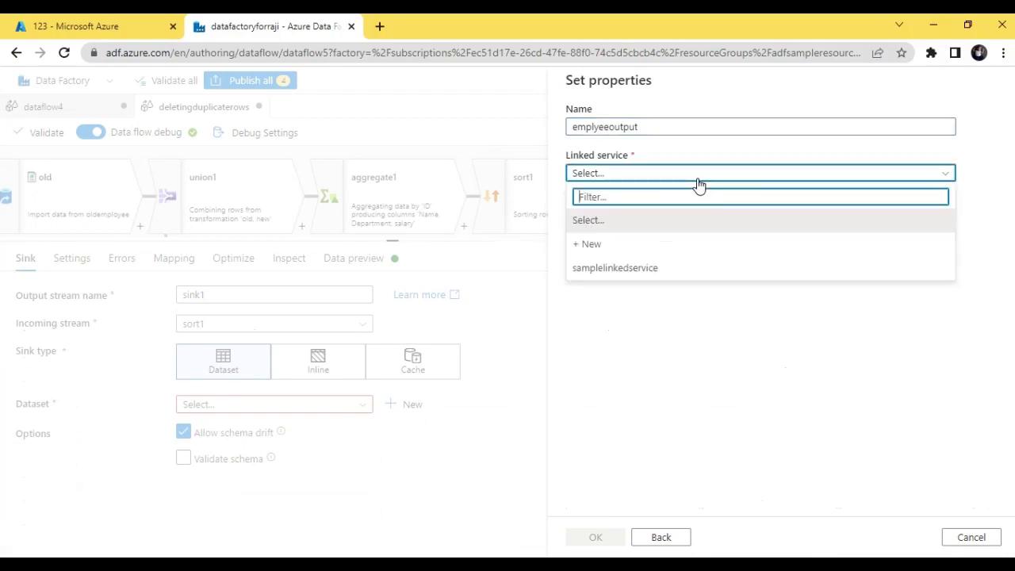
left_click(653, 274)
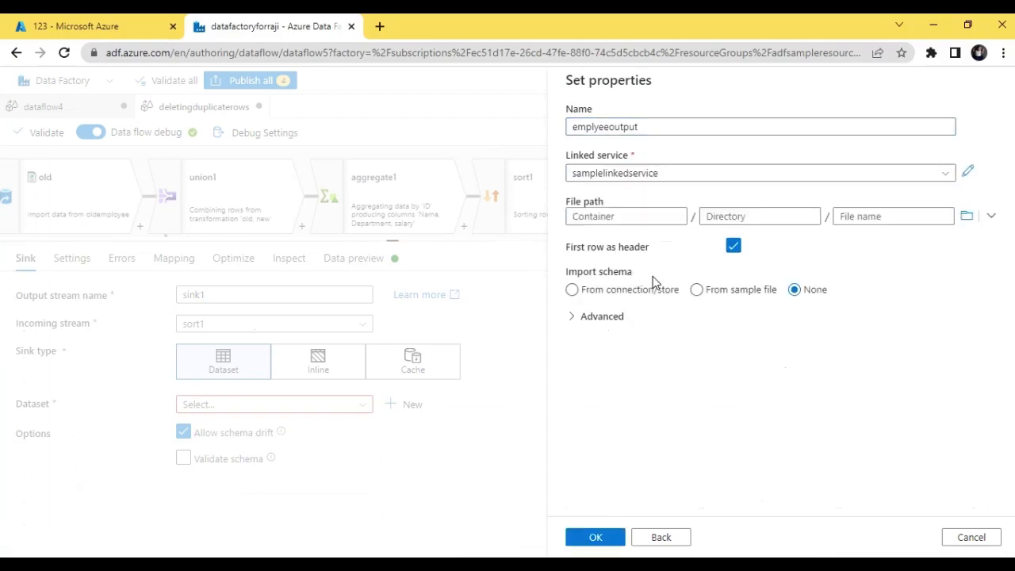
Step: Set the dataset's file path to the output folder in the 123 container and create the dataset
left_click(967, 217)
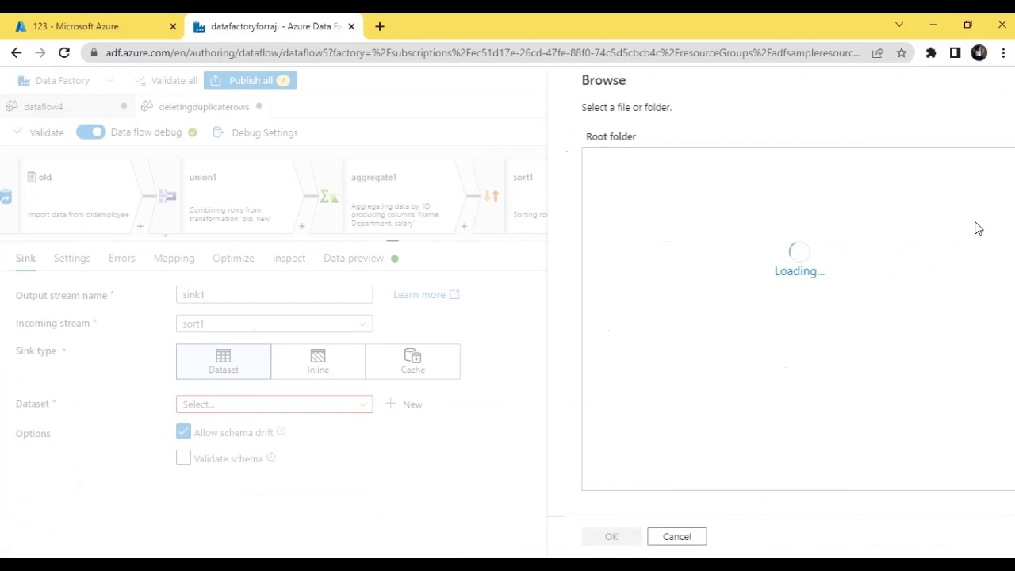
left_click(609, 163)
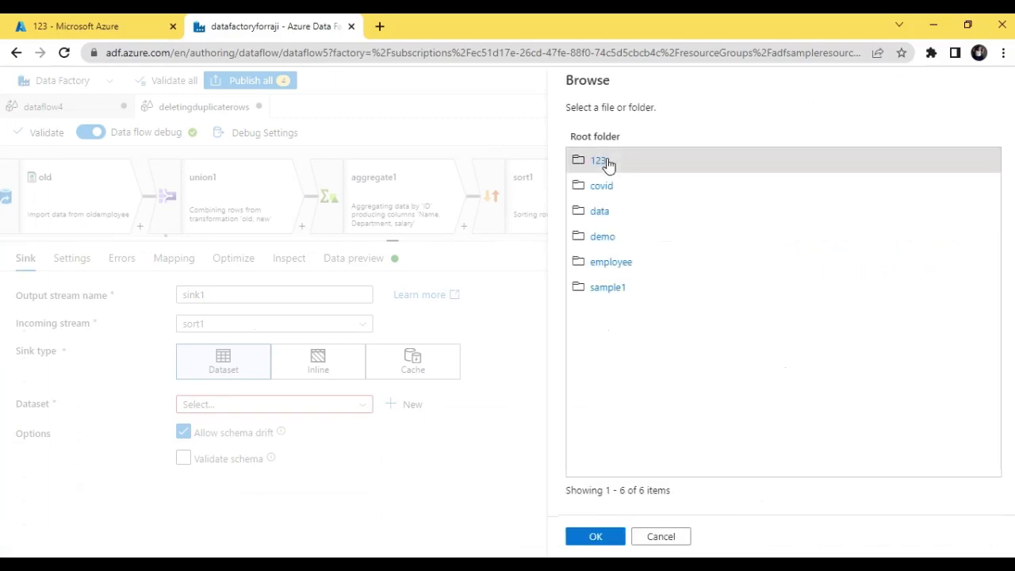
double_click(598, 166)
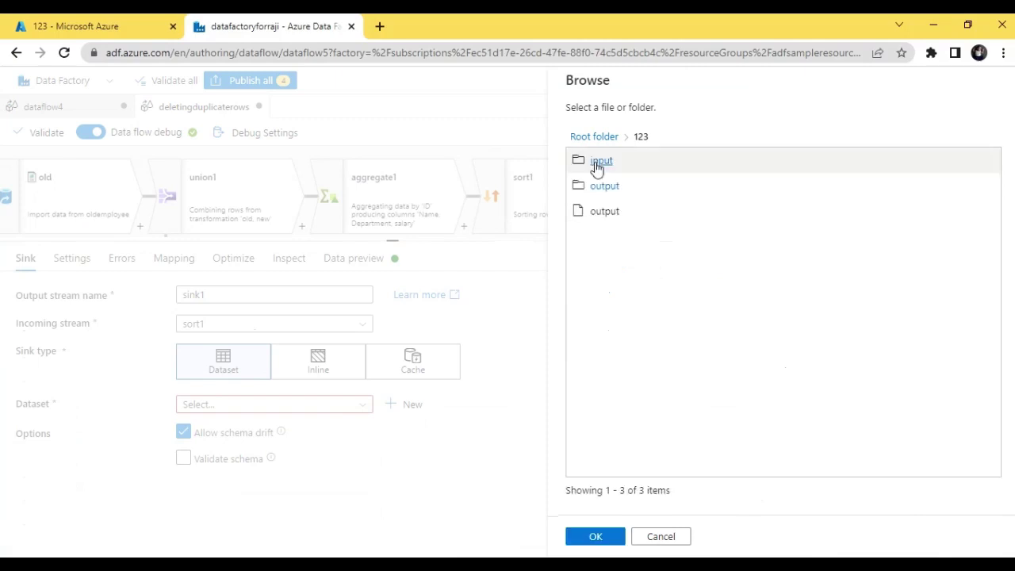
left_click(633, 189)
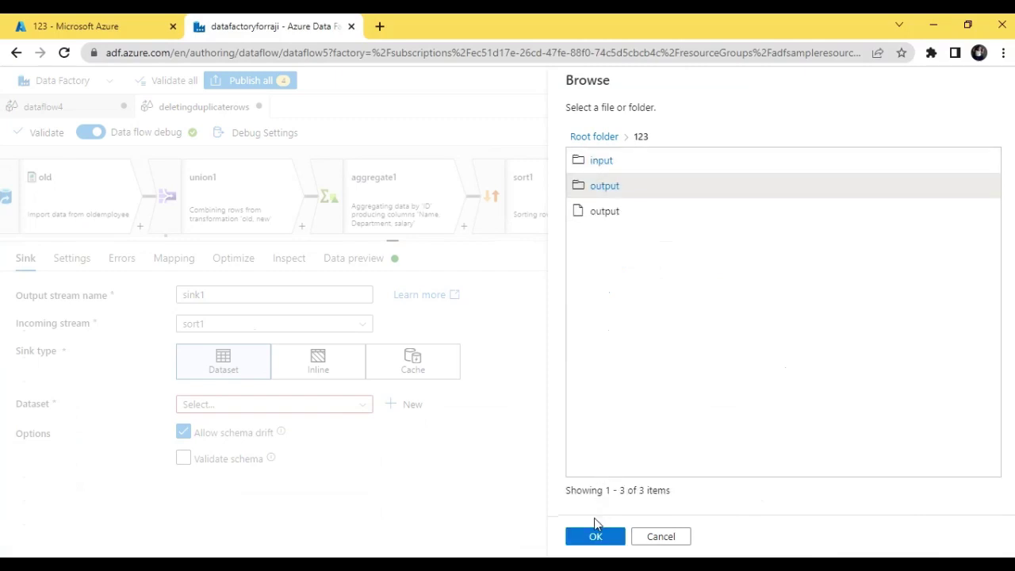
left_click(596, 538)
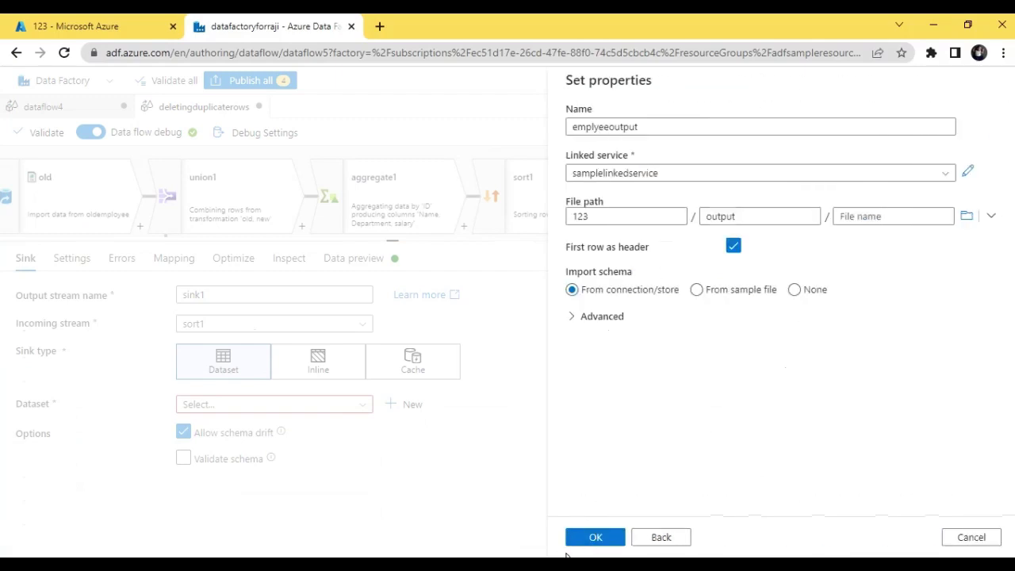
left_click(595, 538)
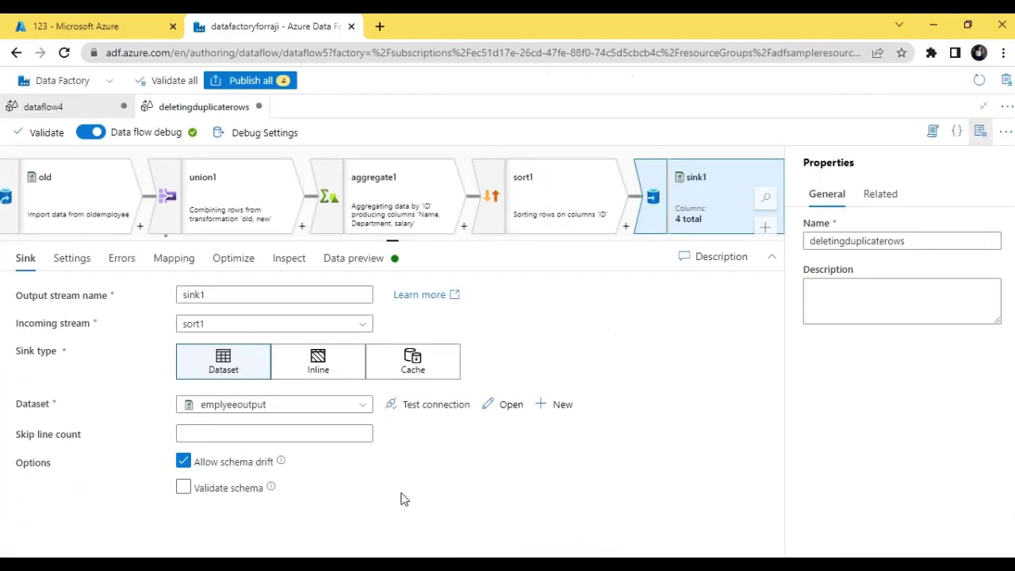
Step: Set the sink's file name option to Output to single file and apply single partitioning
left_click(77, 265)
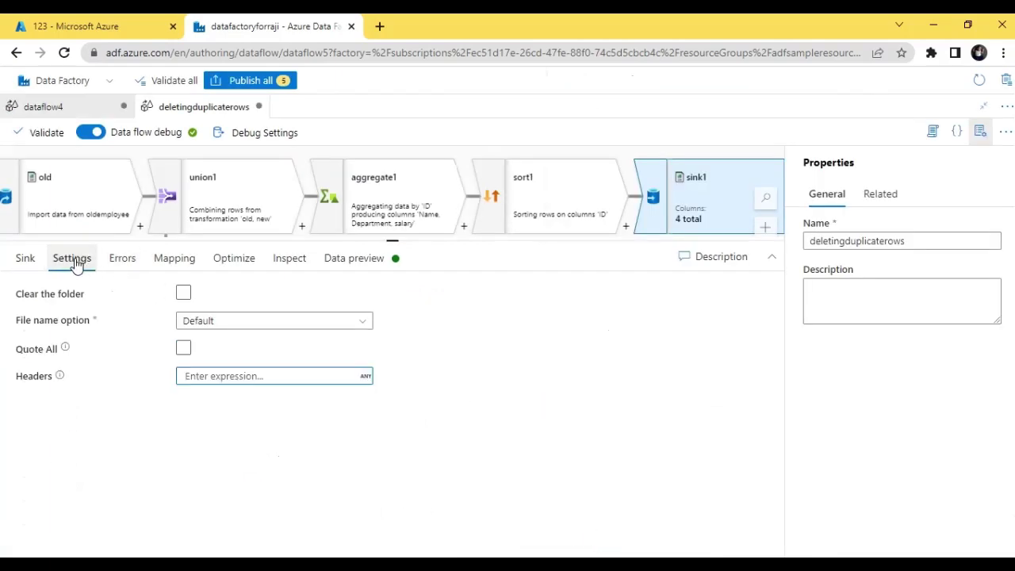
left_click(318, 327)
left_click(276, 465)
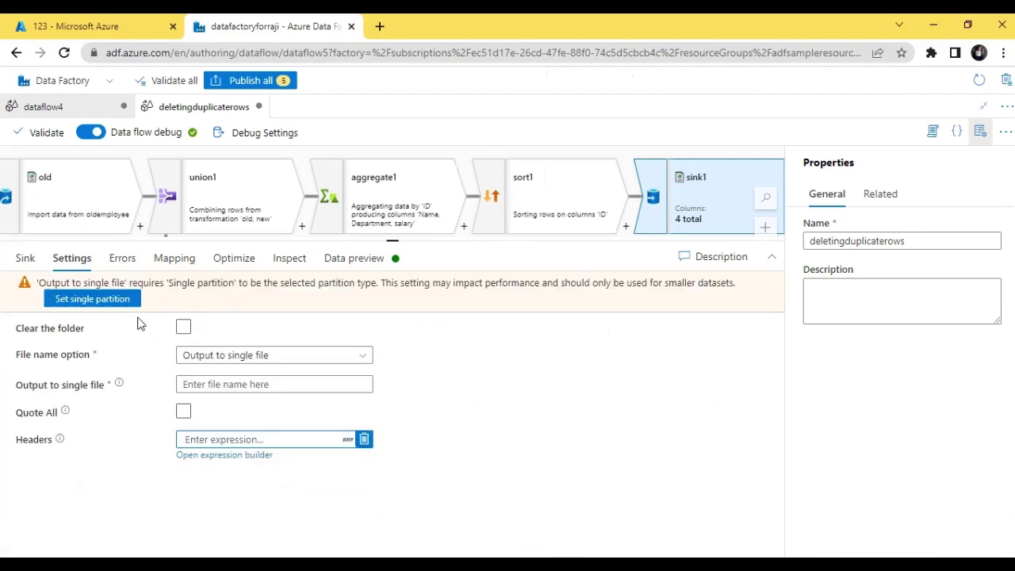
left_click(92, 299)
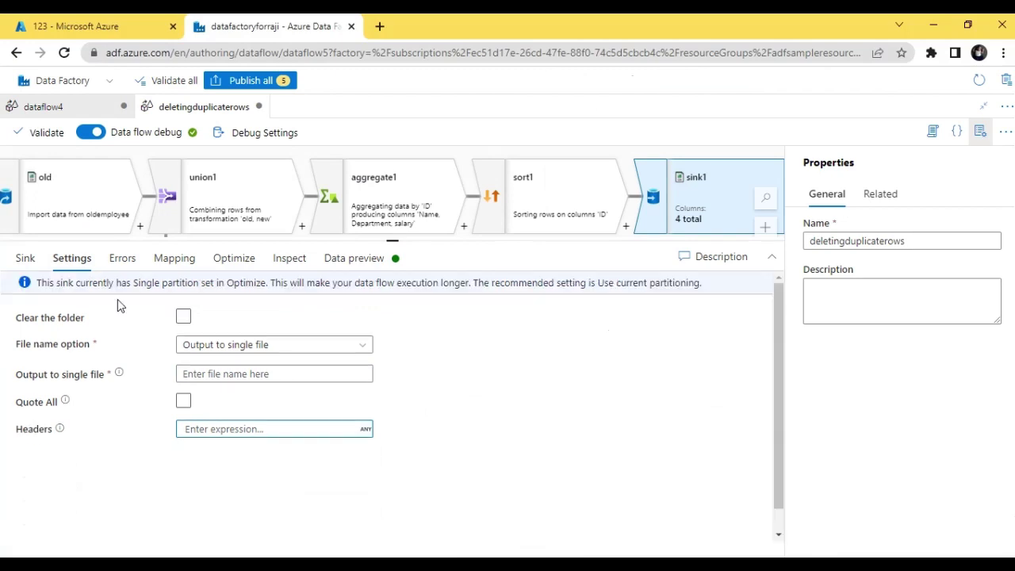
Step: Name the sink's single output file DeleteDuplicateRowsOutput
mouse_move(229, 423)
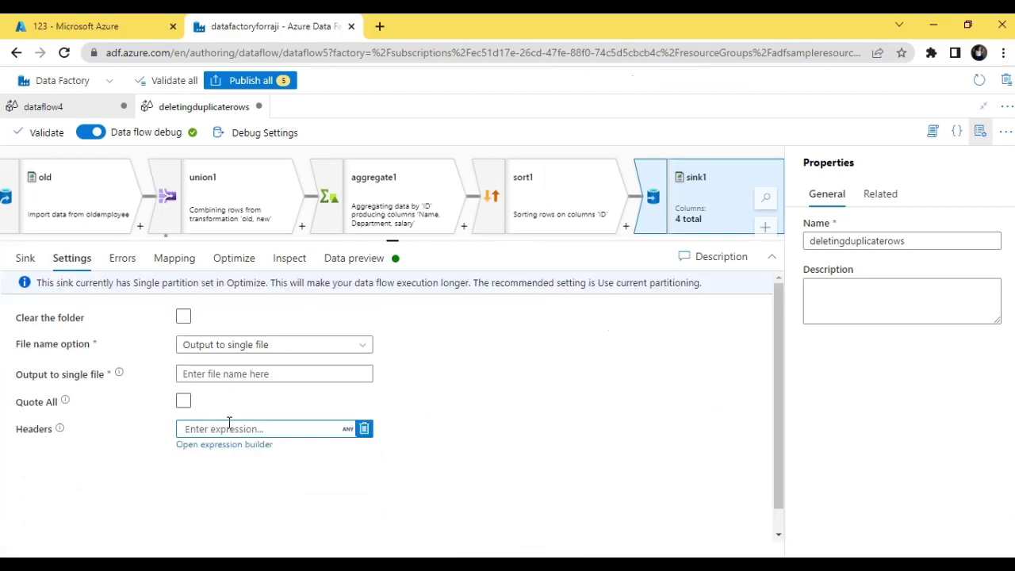
left_click(216, 373)
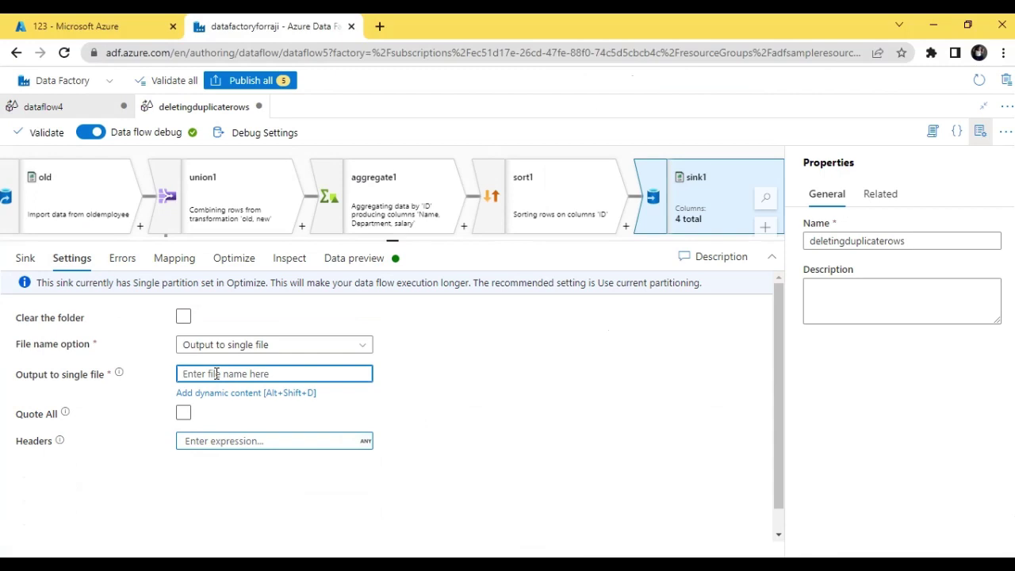
type("du")
key("BackSpace")
key("BackSpace")
type("DeleteDuplicateRowsOutp")
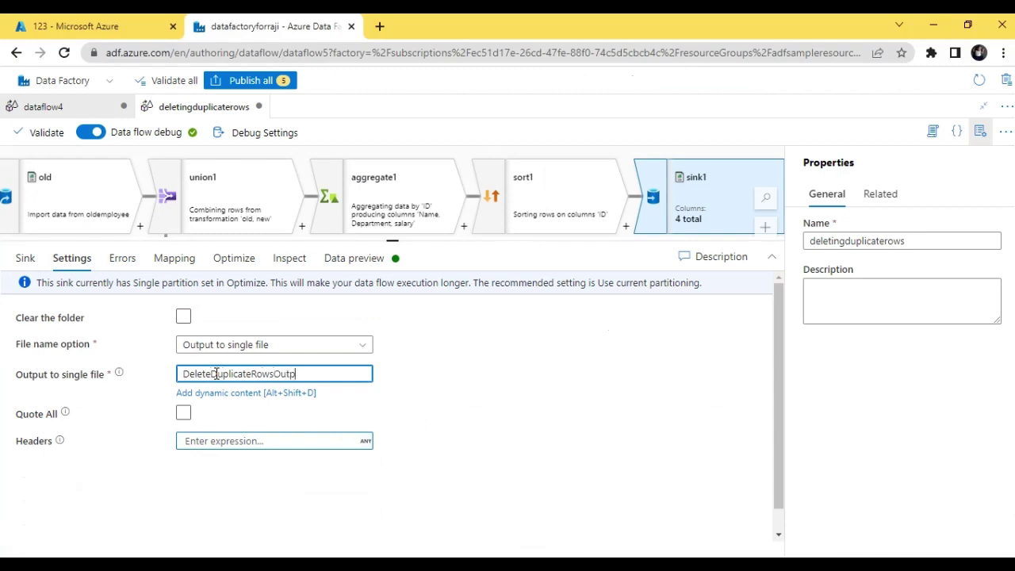
type("ut")
left_click(371, 264)
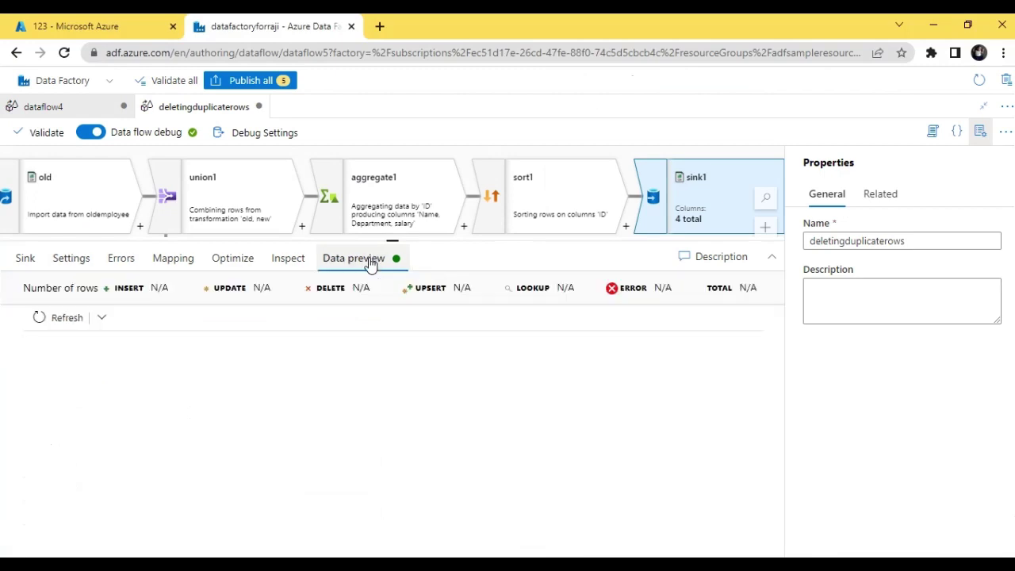
left_click(25, 258)
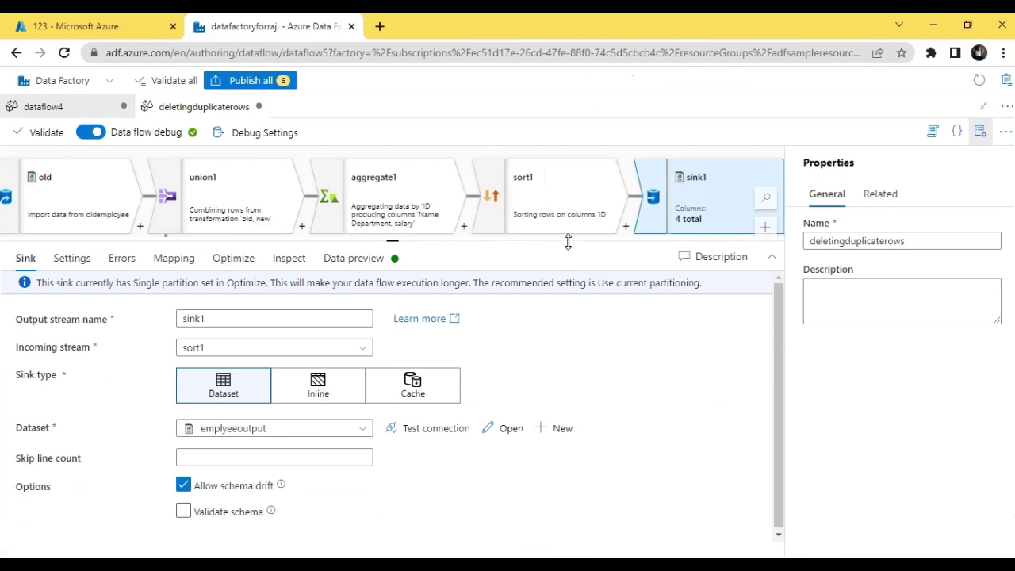
left_click_drag(568, 242, 589, 374)
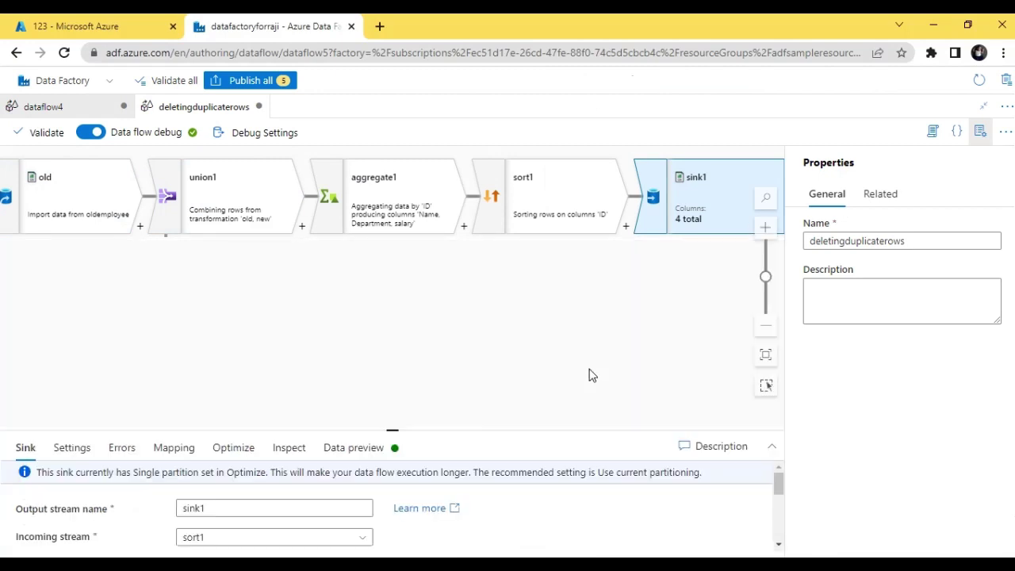
Step: Leave the full-screen data flow view and create a new pipeline containing a Data flow activity
left_click(981, 111)
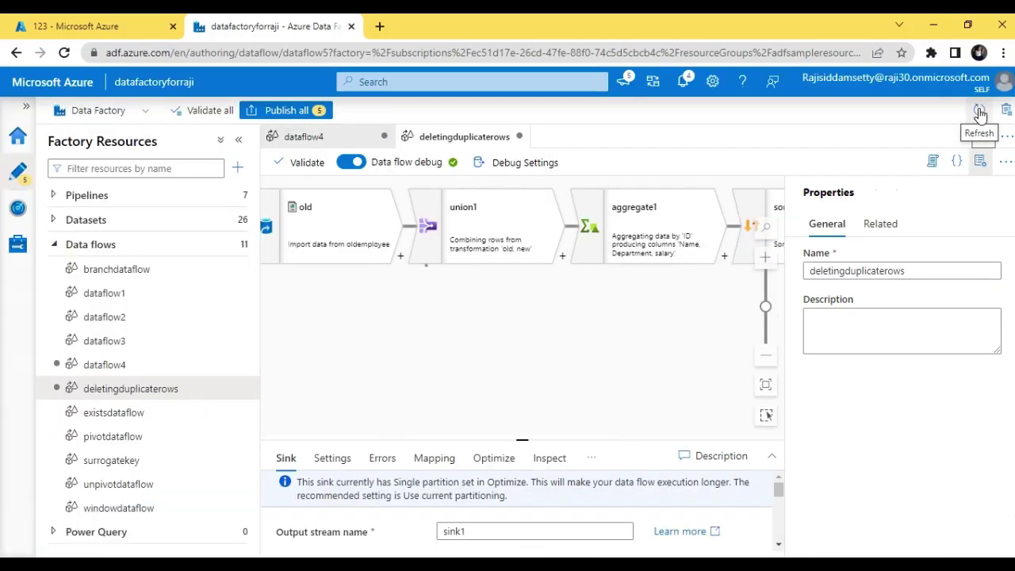
left_click(236, 198)
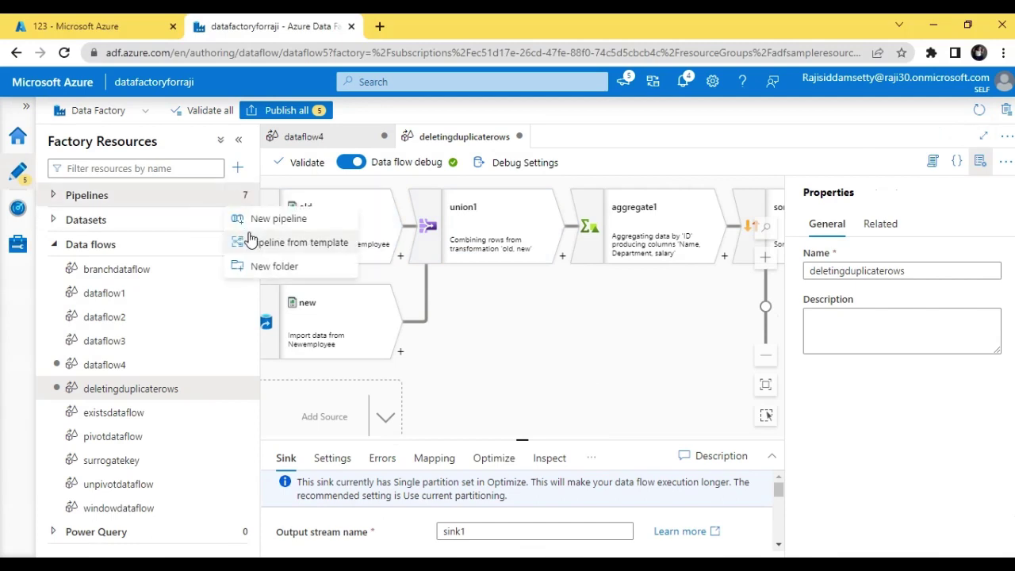
left_click(255, 228)
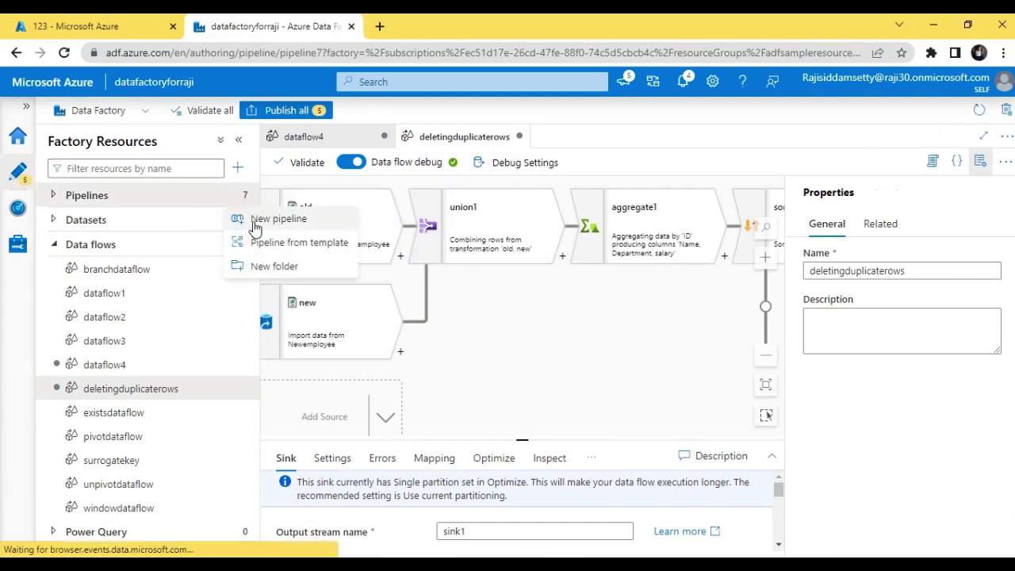
left_click(317, 216)
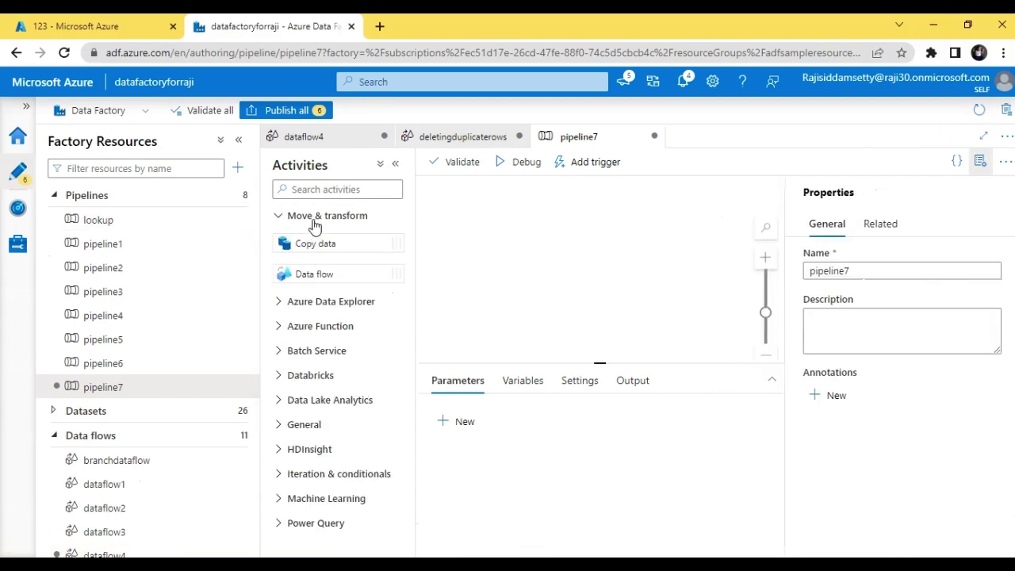
left_click_drag(326, 272, 582, 223)
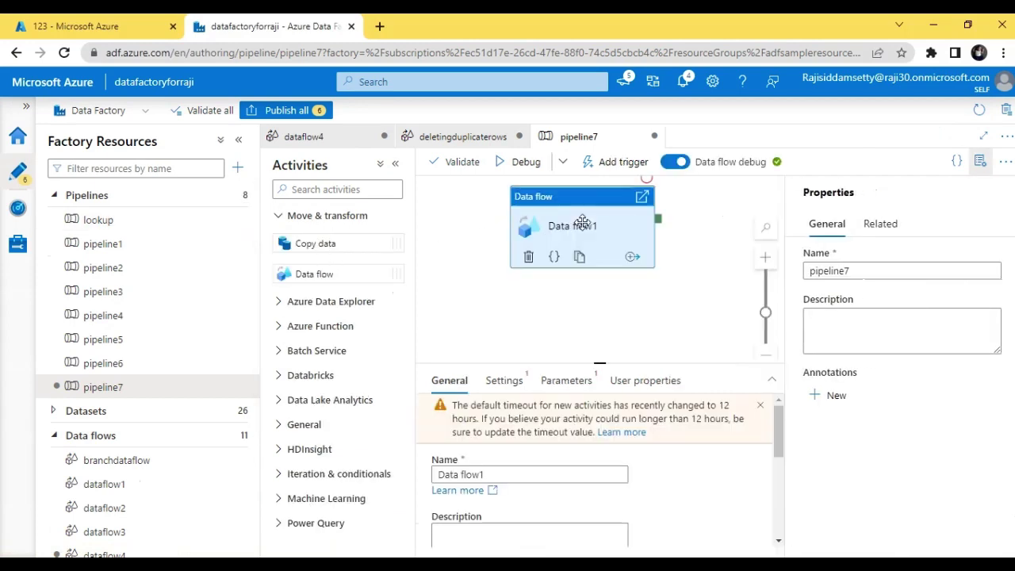
Step: Assign the deletingduplicaterows data flow to the pipeline's Data flow activity
left_click(511, 396)
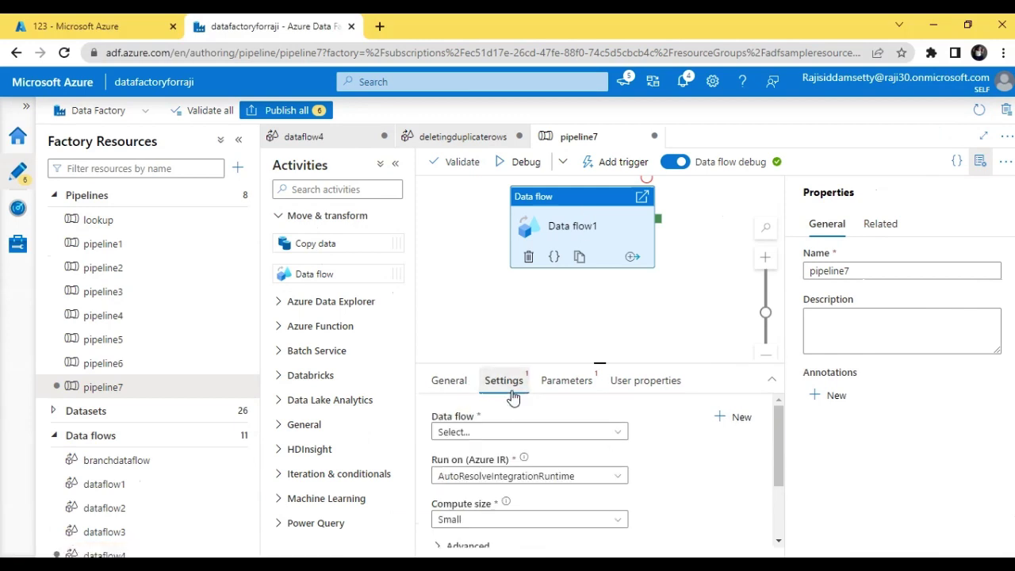
left_click(564, 431)
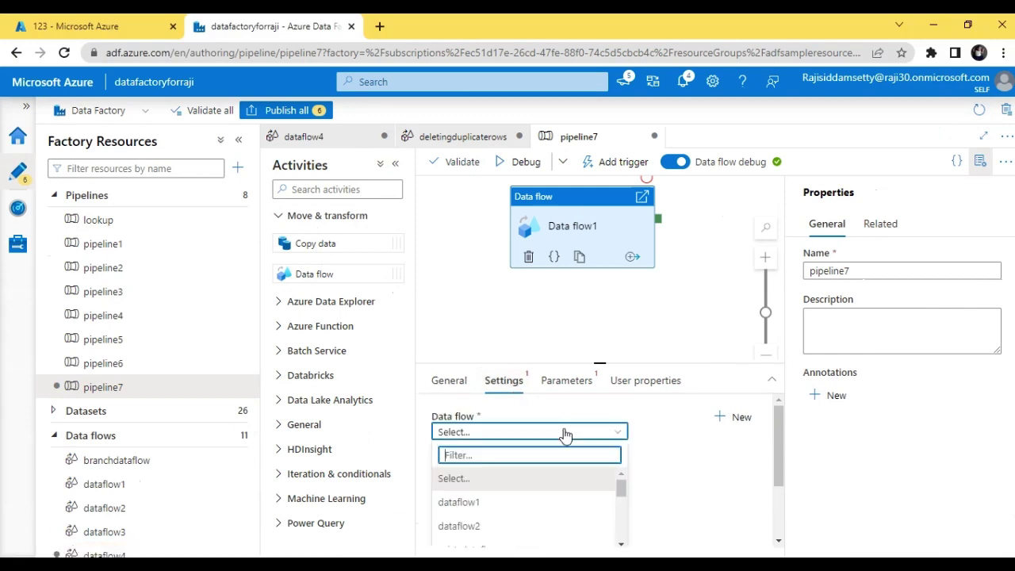
left_click(625, 490)
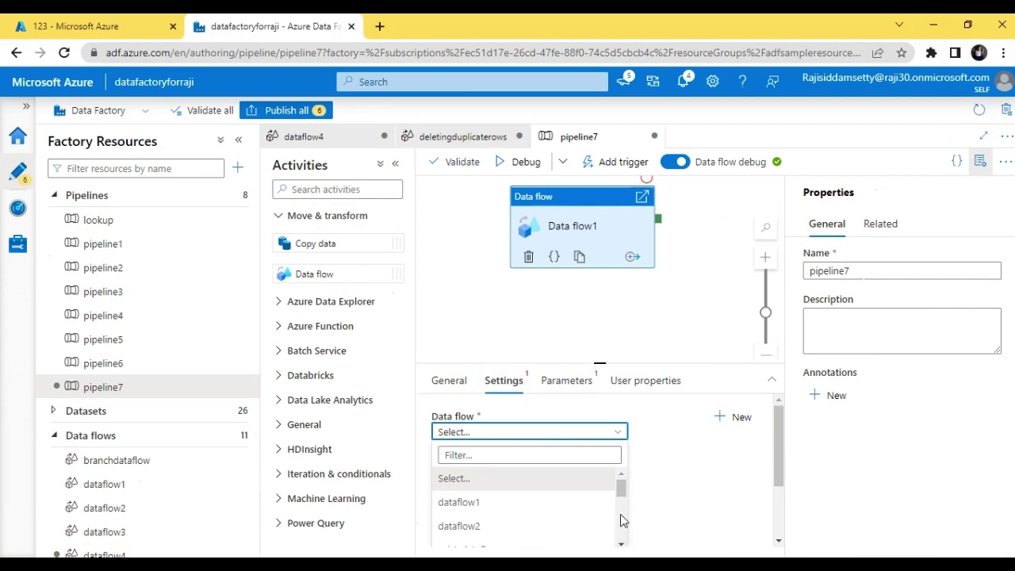
left_click_drag(624, 491, 625, 547)
left_click(583, 543)
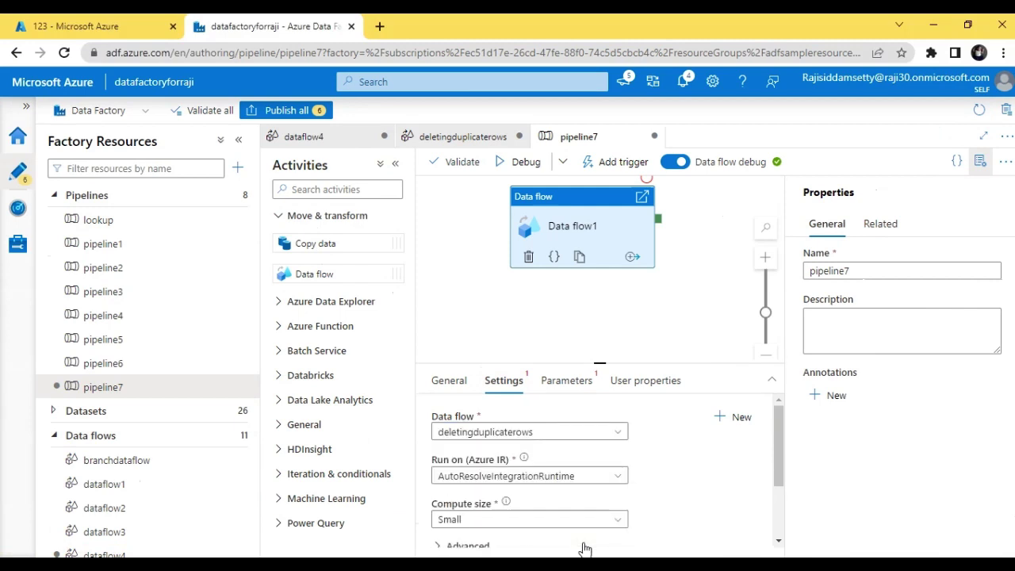
Step: Validate the pipeline and start a debug run of it
left_click(449, 163)
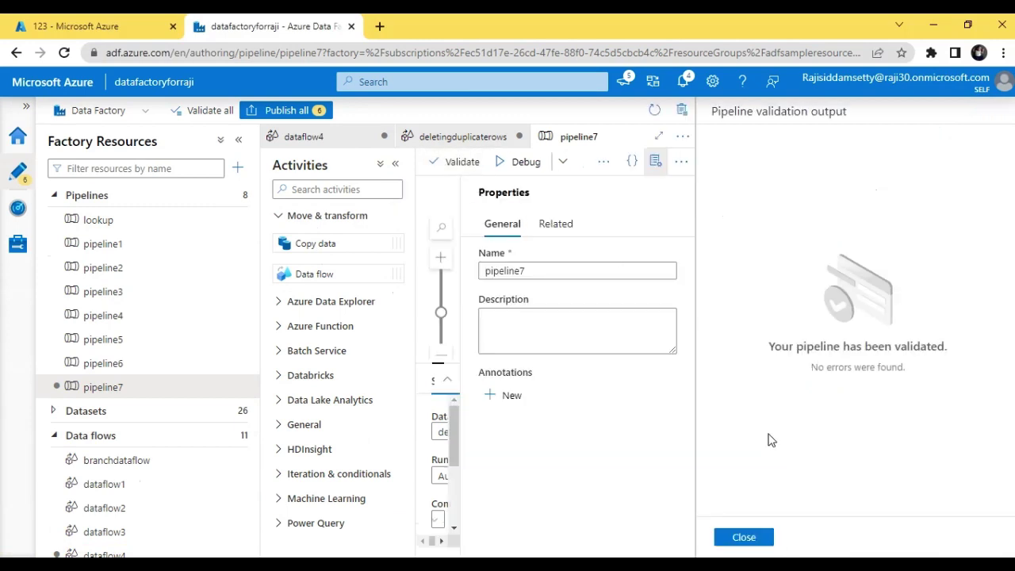
left_click(746, 539)
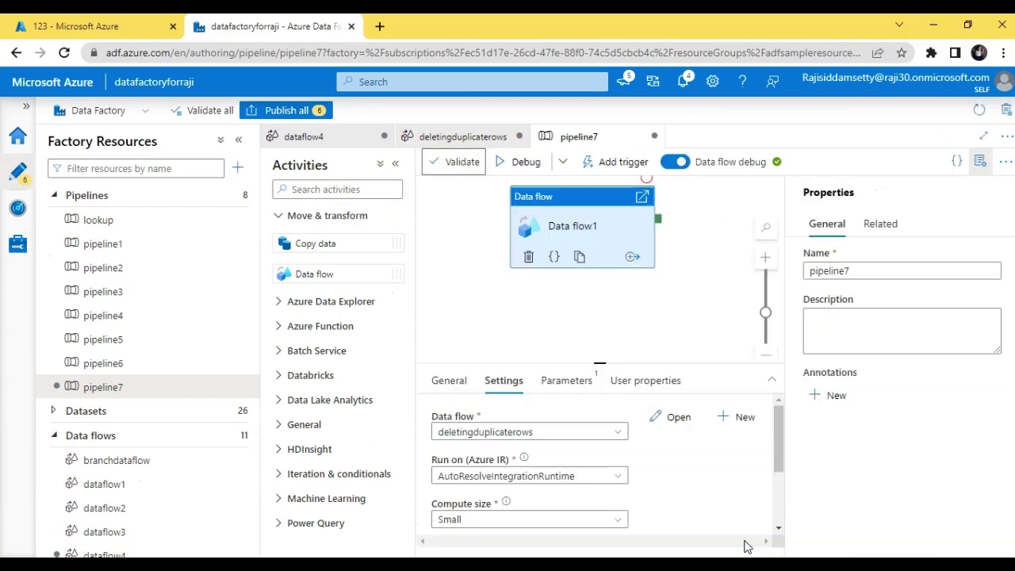
left_click(525, 164)
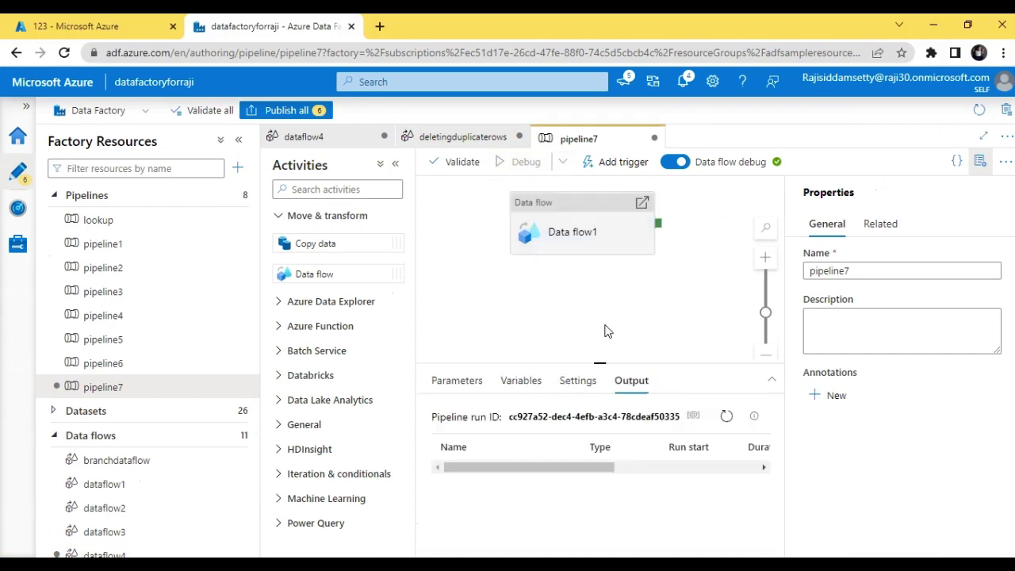
Step: Switch to the Azure portal and open the output folder of container 123 in the storage account
left_click(102, 20)
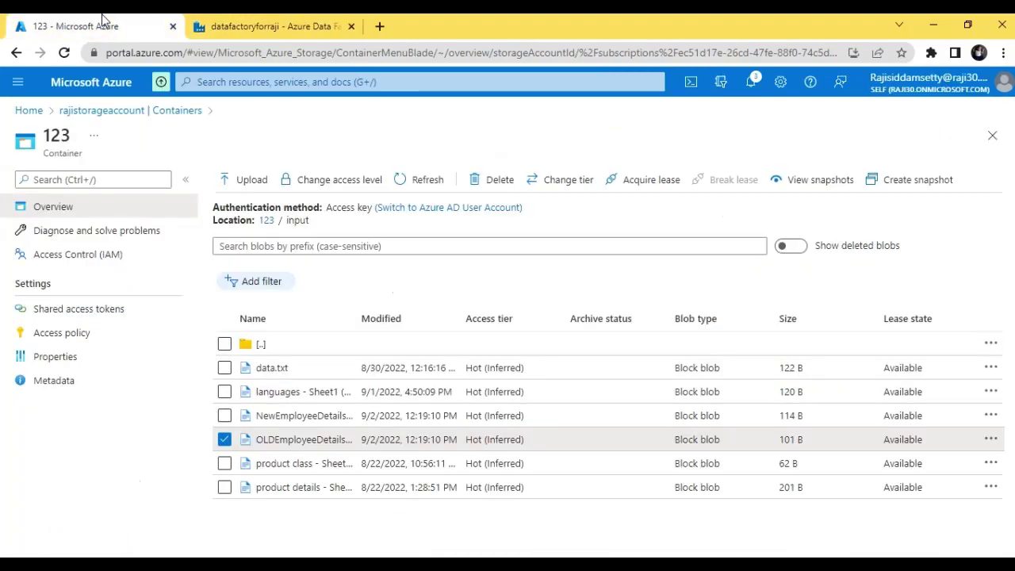
left_click(107, 112)
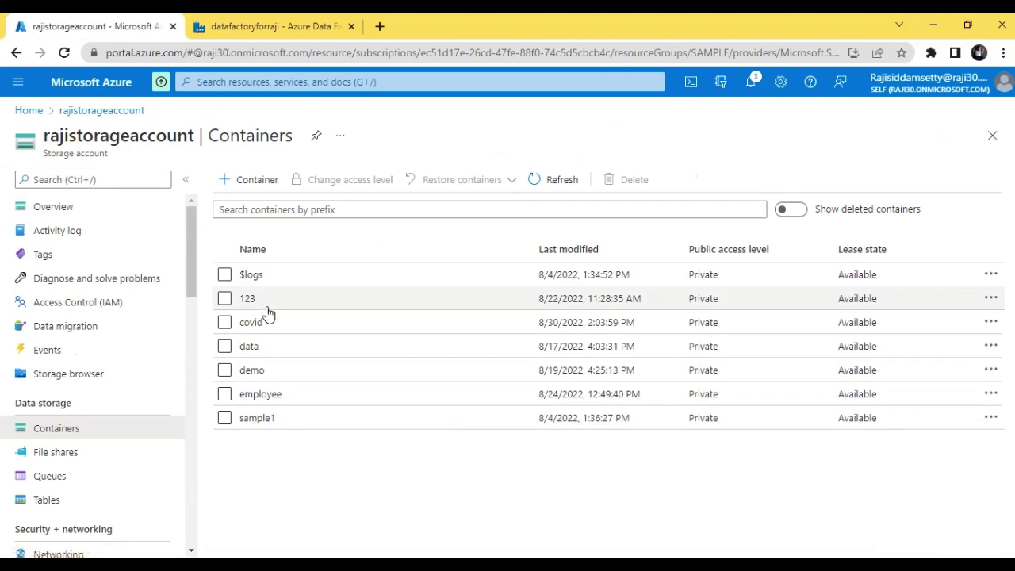
left_click(267, 300)
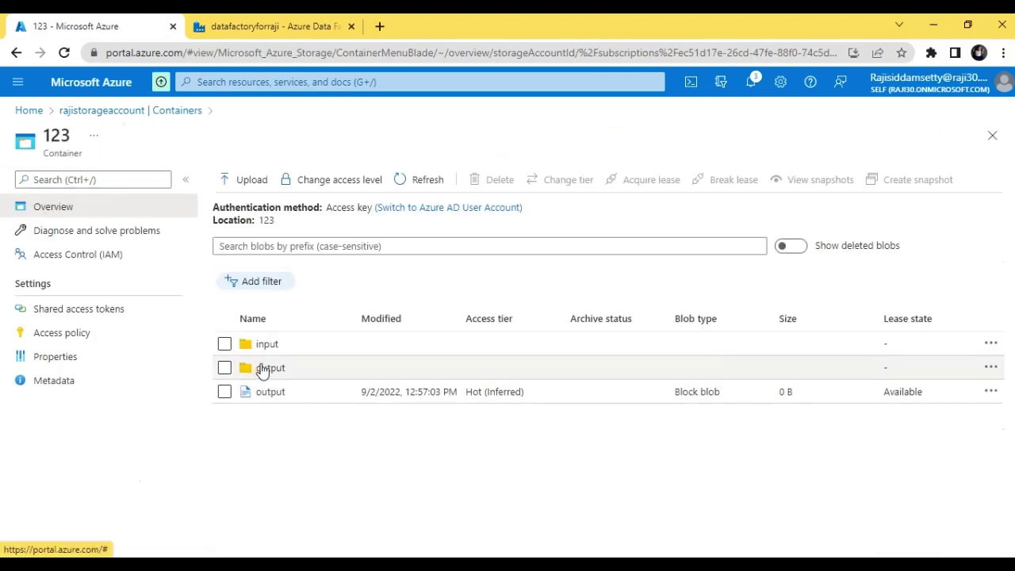
left_click(263, 367)
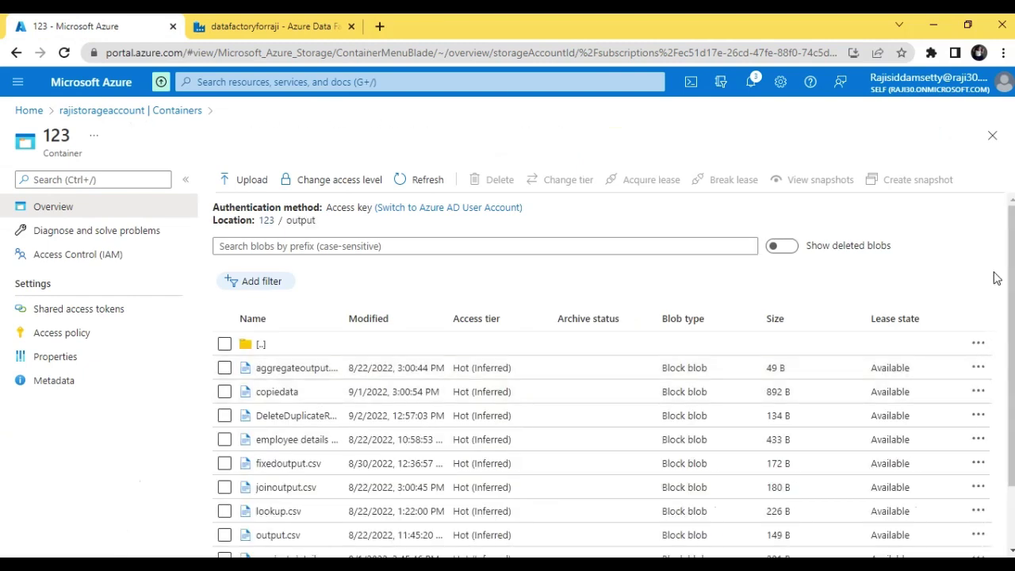
Step: View the contents of the DeleteDuplicateRowsOutput blob and close it again
scroll(1010, 277, "down", 2)
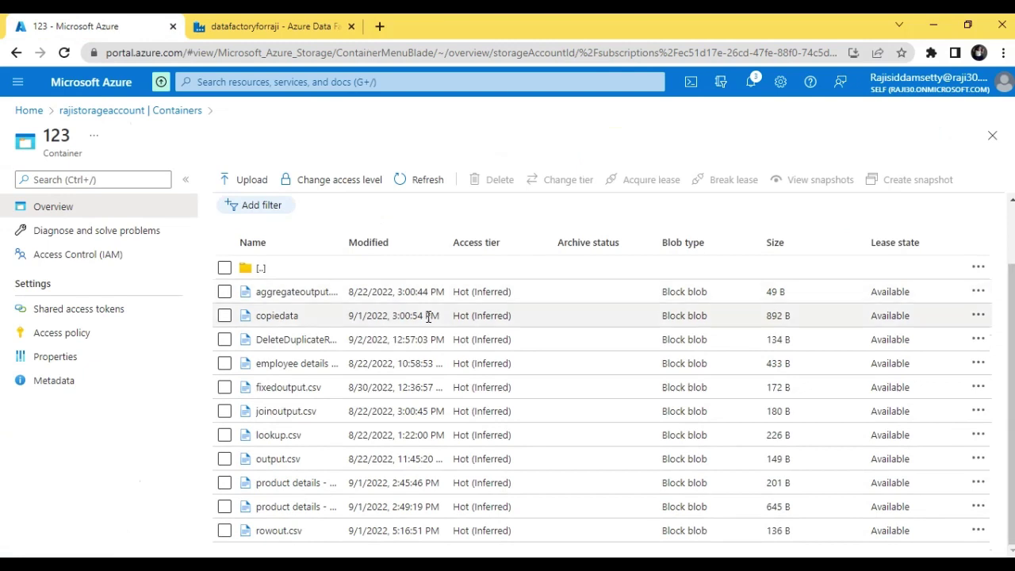
left_click(979, 340)
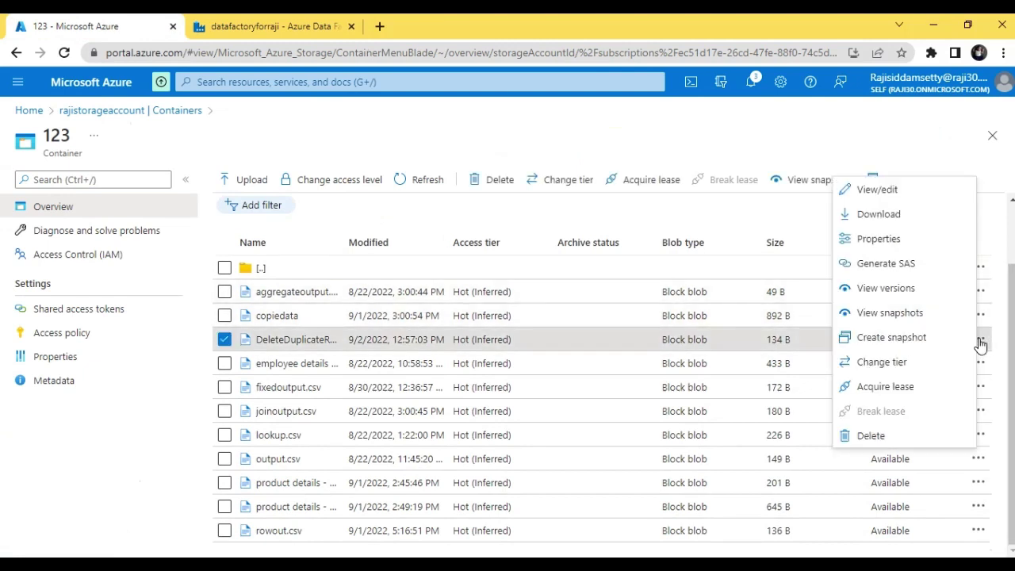
left_click(877, 191)
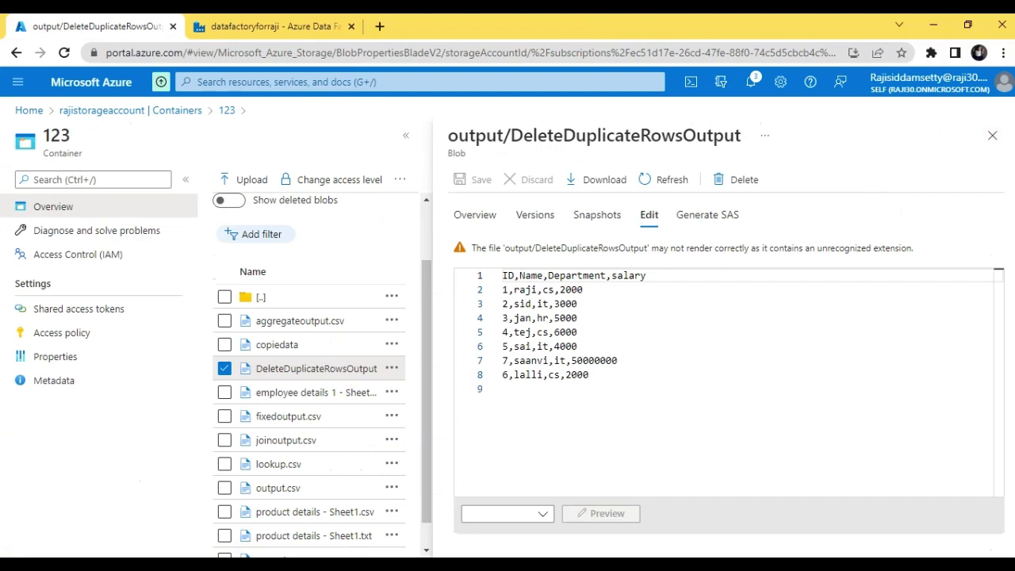
left_click(992, 135)
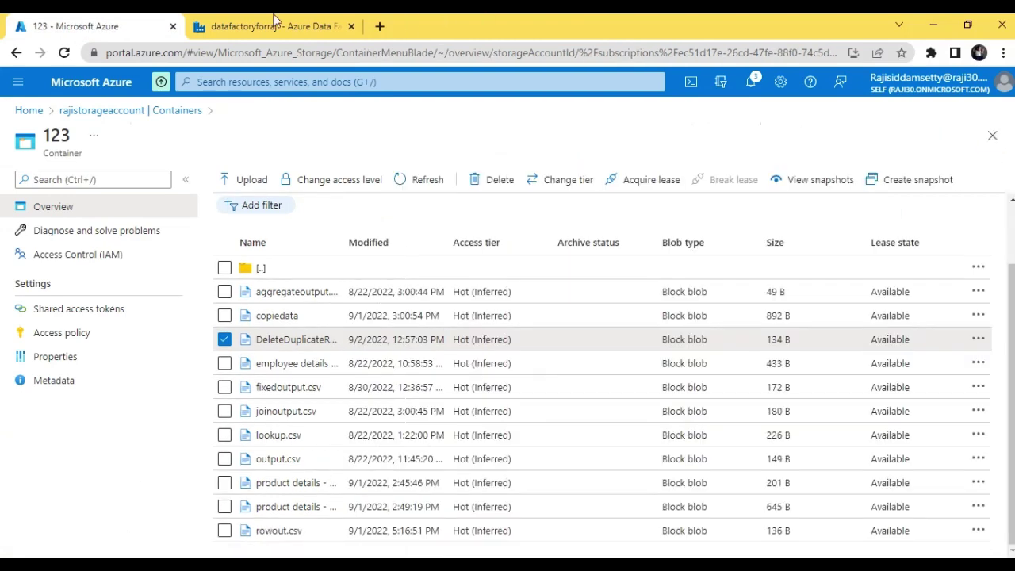
Step: Return to Data Factory and change the output file name of the deletingduplicaterows sink to DeleteDuplicateRowsOutput.csv
left_click(274, 17)
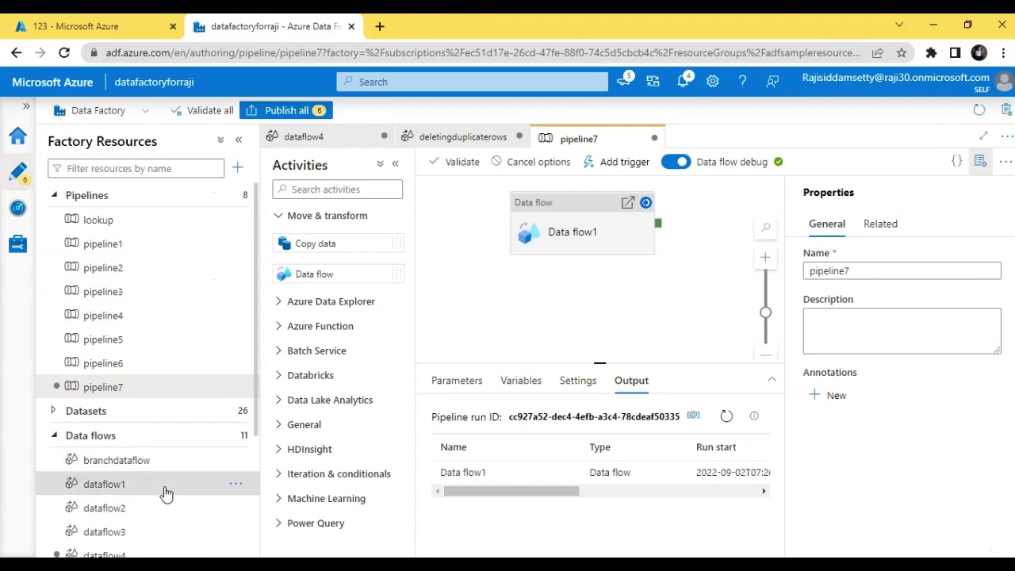
left_click_drag(252, 383, 252, 464)
left_click(454, 141)
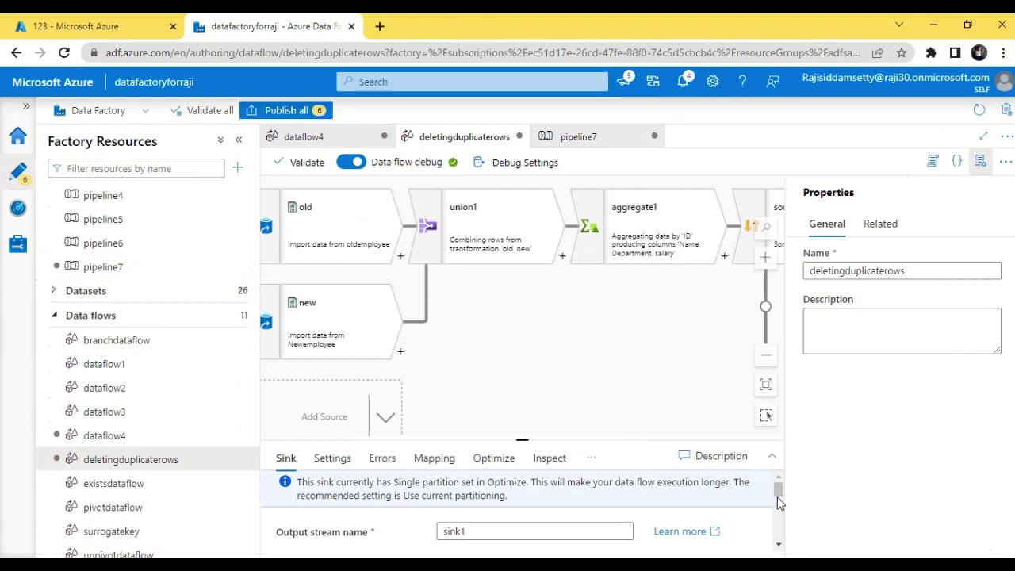
scroll(779, 502, "down", 3)
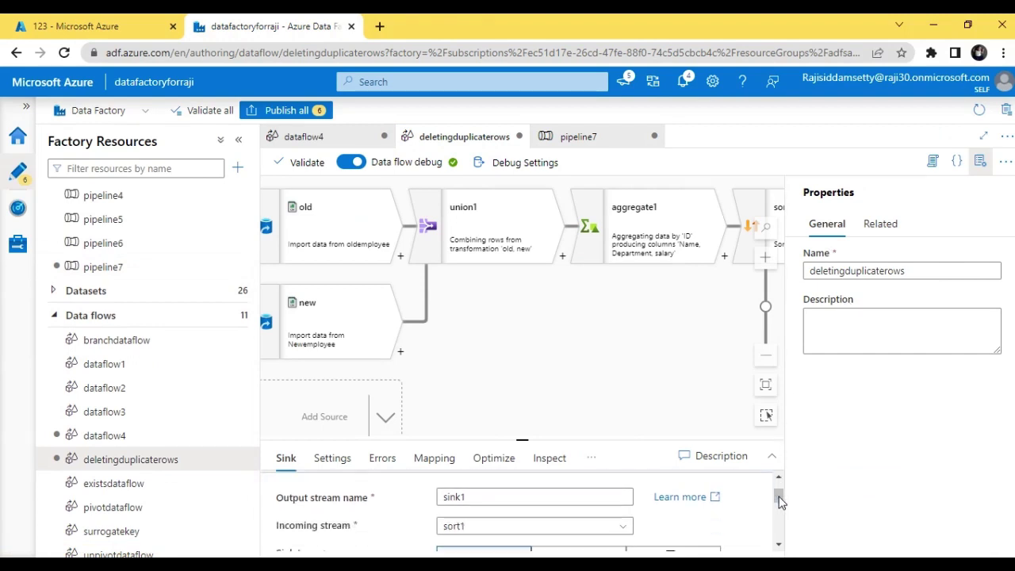
left_click(324, 462)
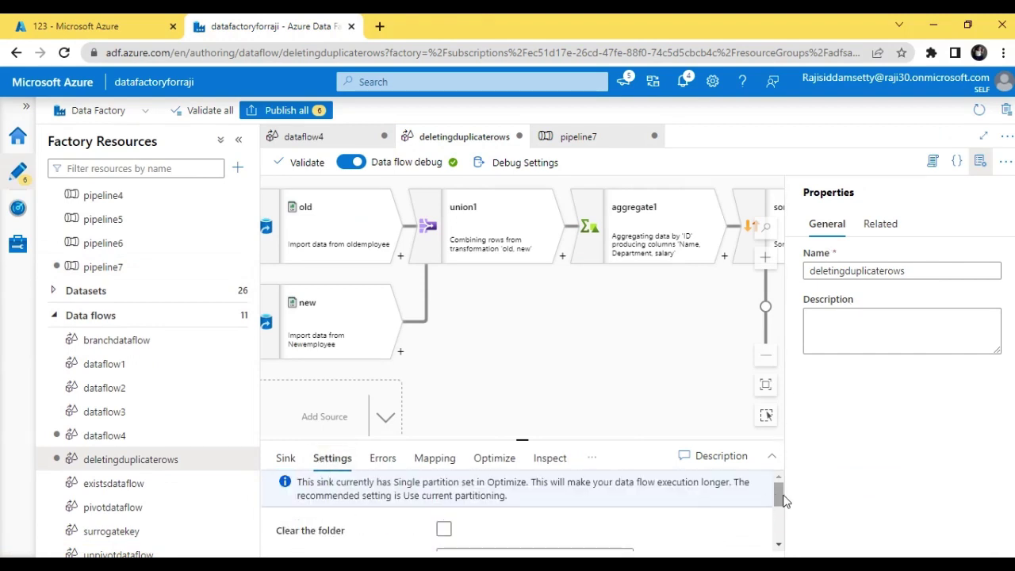
left_click_drag(778, 487, 780, 525)
left_click(593, 487)
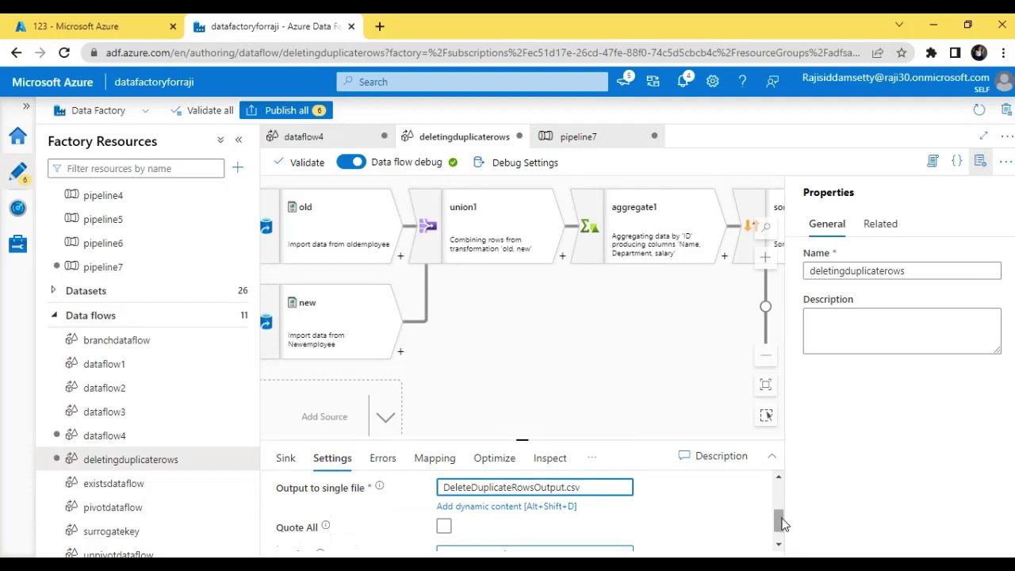
left_click_drag(780, 523, 778, 487)
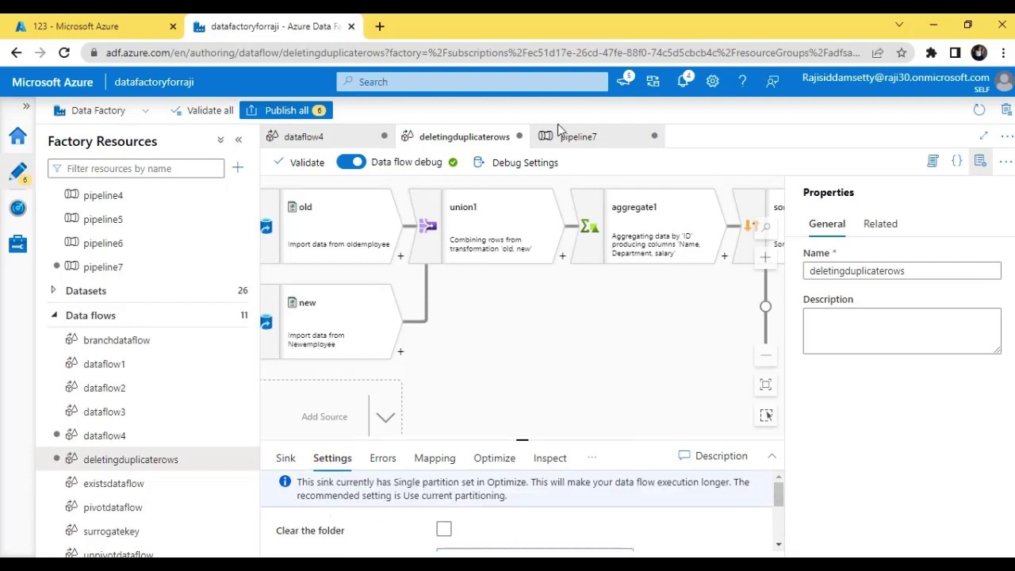
Step: Validate pipeline7 again, start a new debug run and check the run's status in its output
left_click(578, 136)
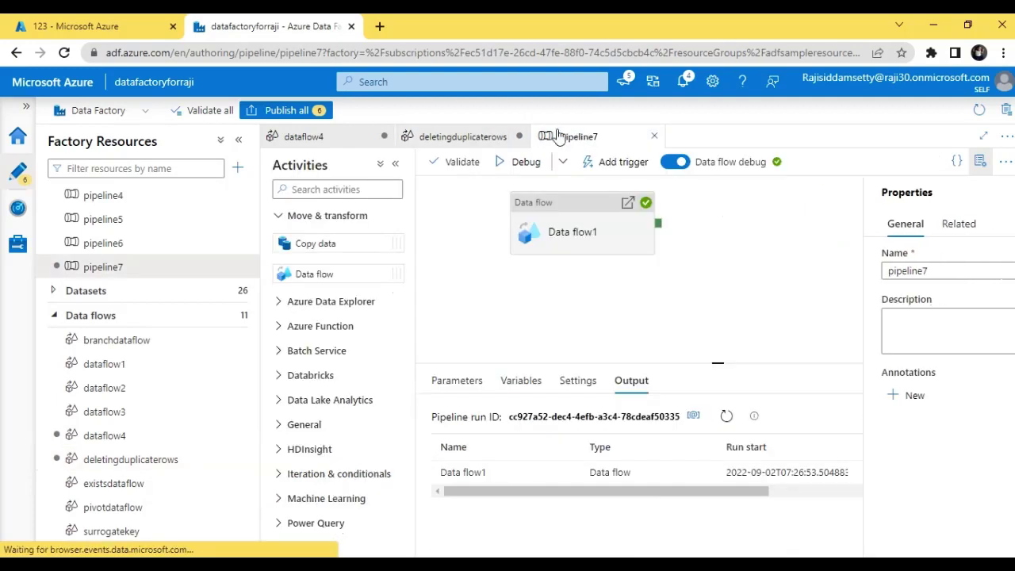
left_click(464, 164)
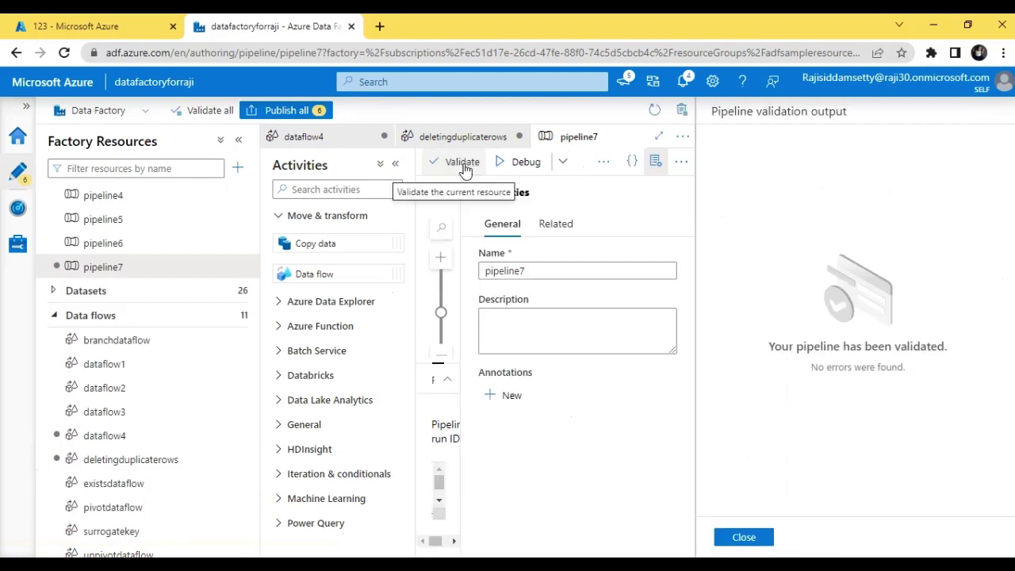
left_click(748, 538)
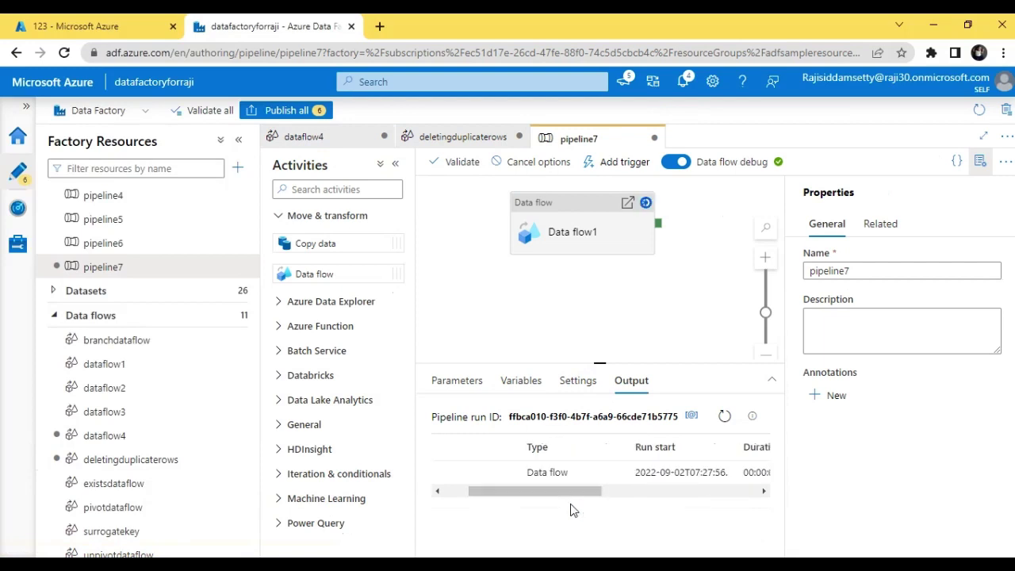
left_click_drag(562, 490, 652, 499)
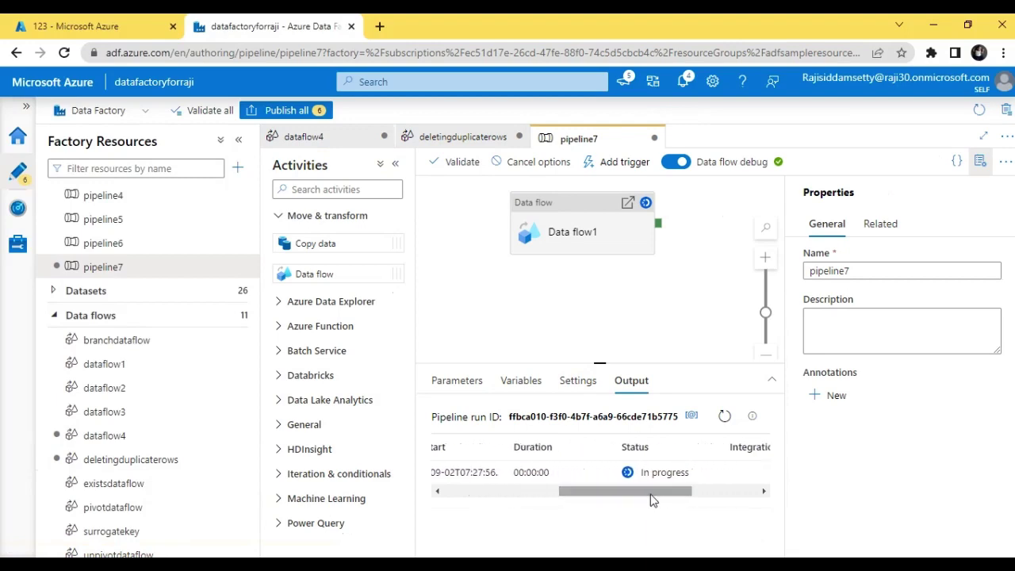
Step: Switch to the Azure portal and reopen container 123 from the storage account's container list to browse its output folder
left_click(64, 19)
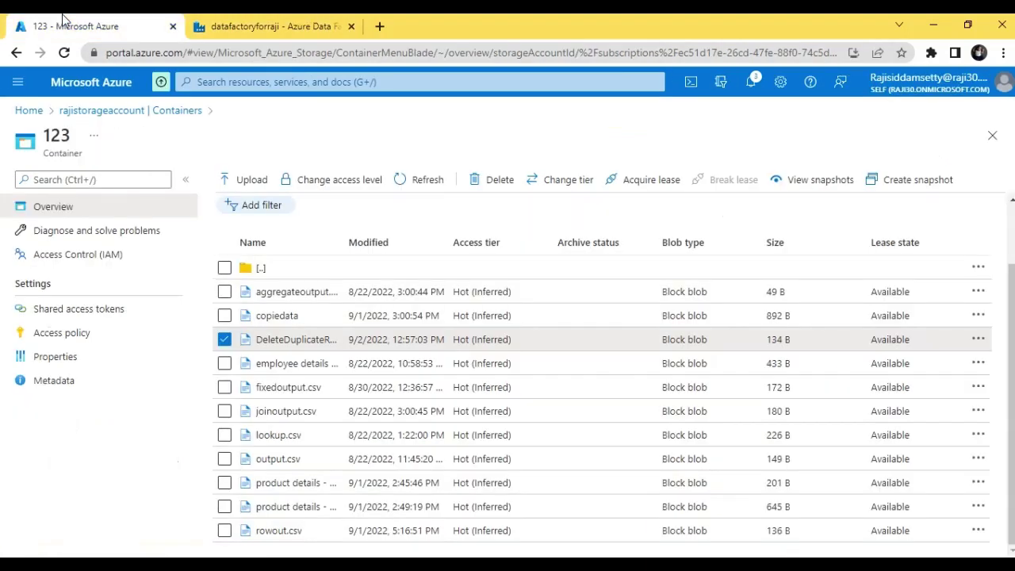
left_click(111, 114)
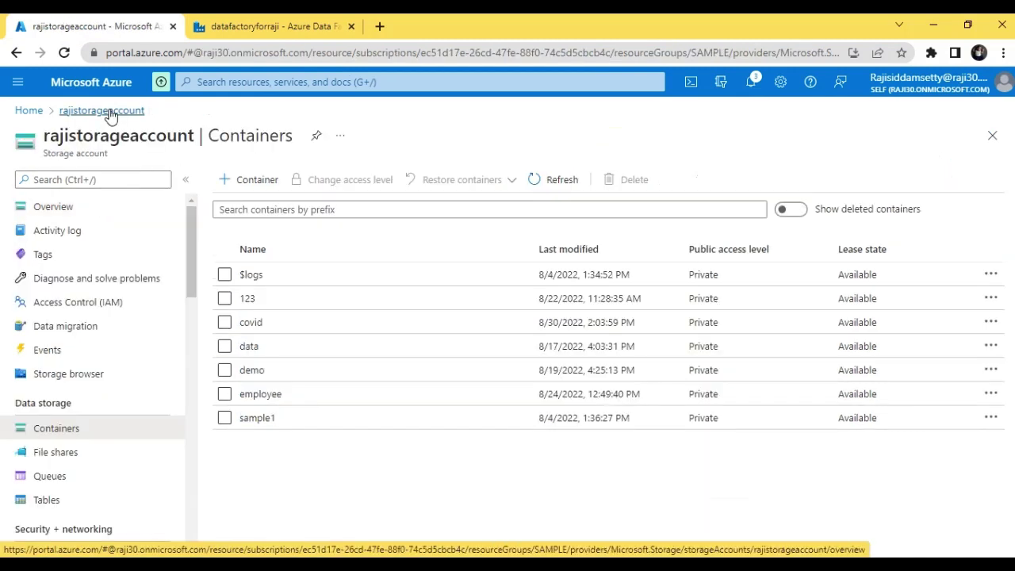
left_click(252, 299)
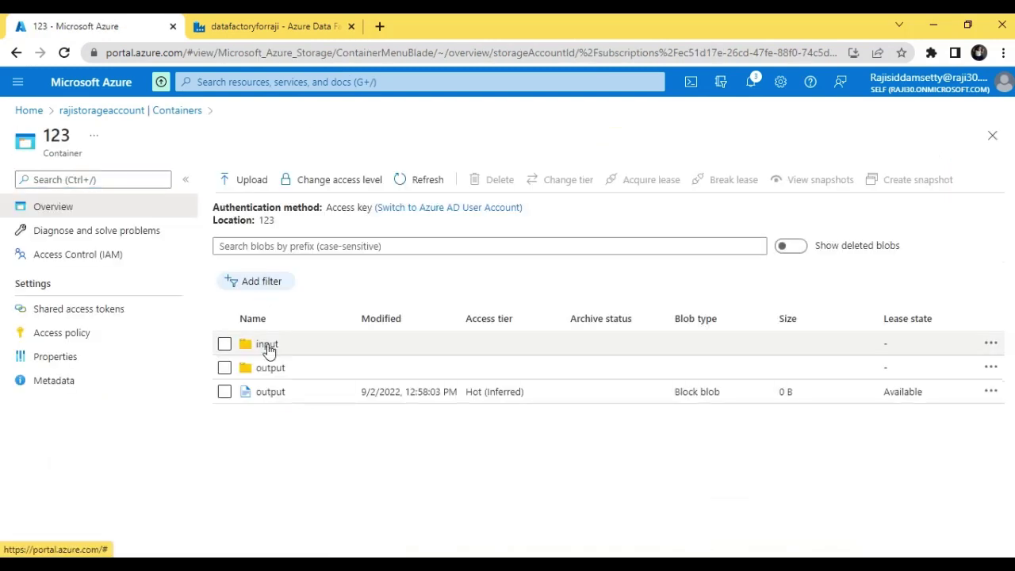
left_click(267, 346)
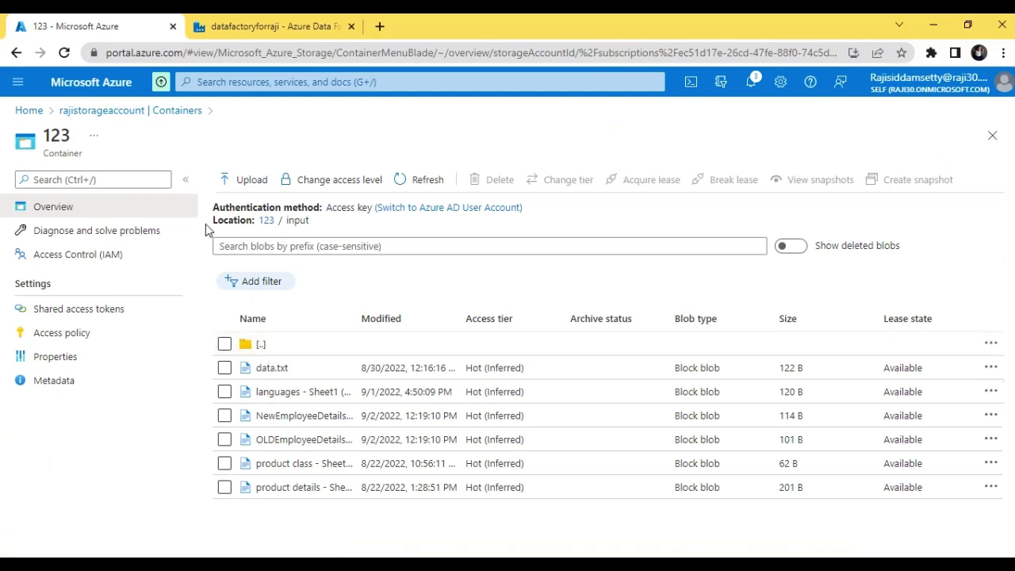
left_click(115, 110)
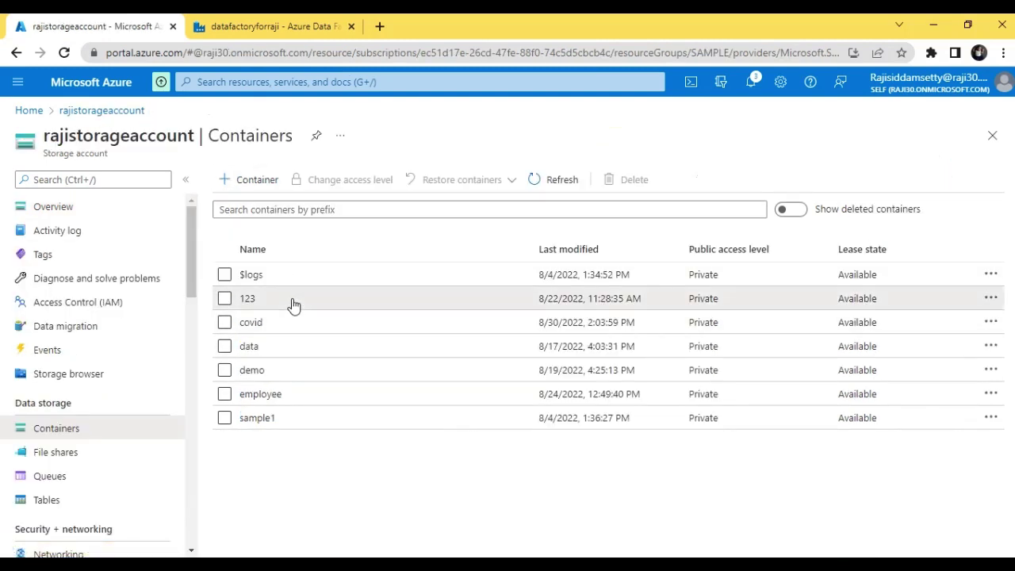
left_click(293, 305)
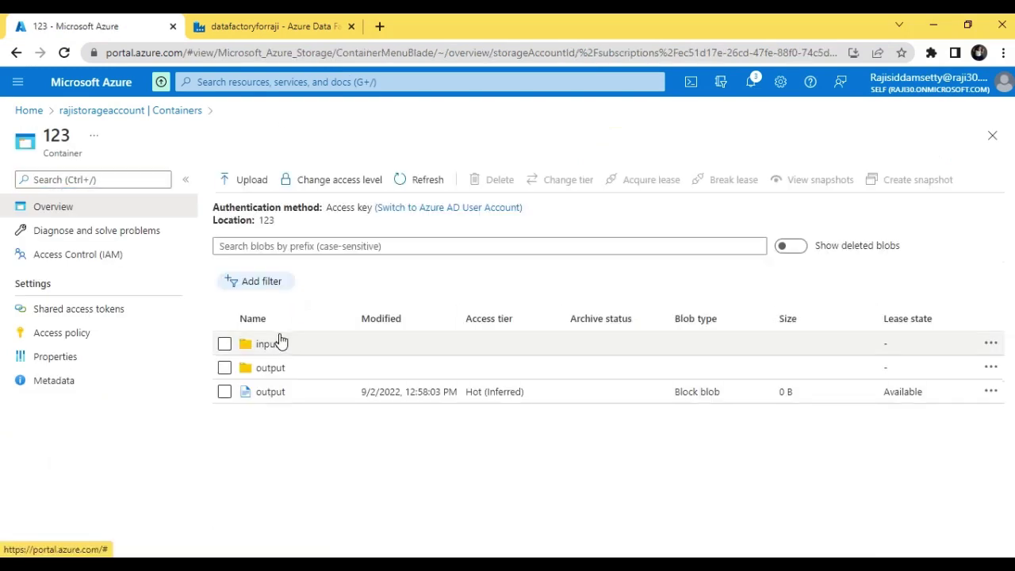
left_click(269, 367)
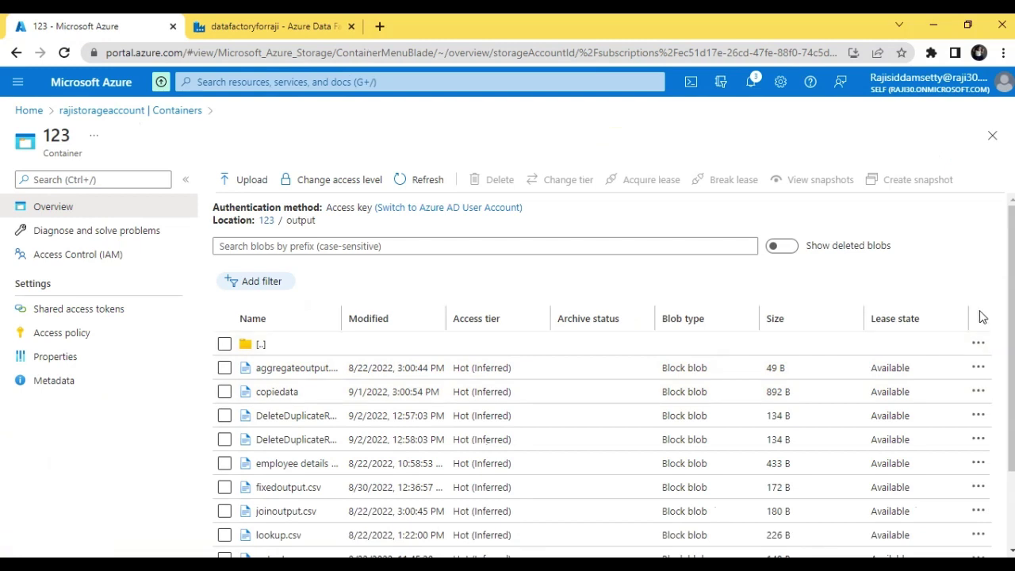
Step: View the contents of the DeleteDuplicateRowsOutput.csv blob, preview them as a table and return to Data Factory
scroll(967, 349, "down", 1)
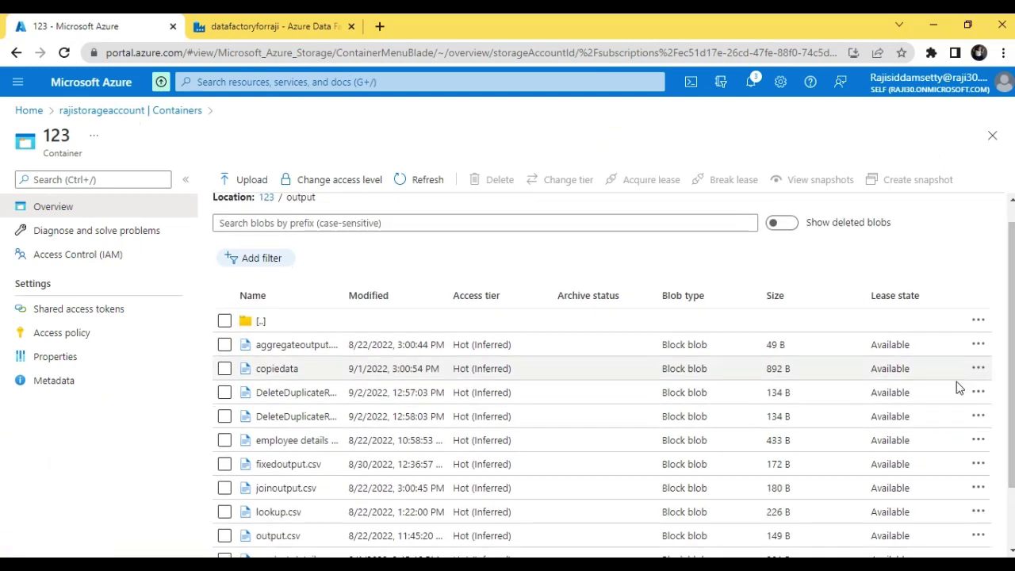
left_click(978, 416)
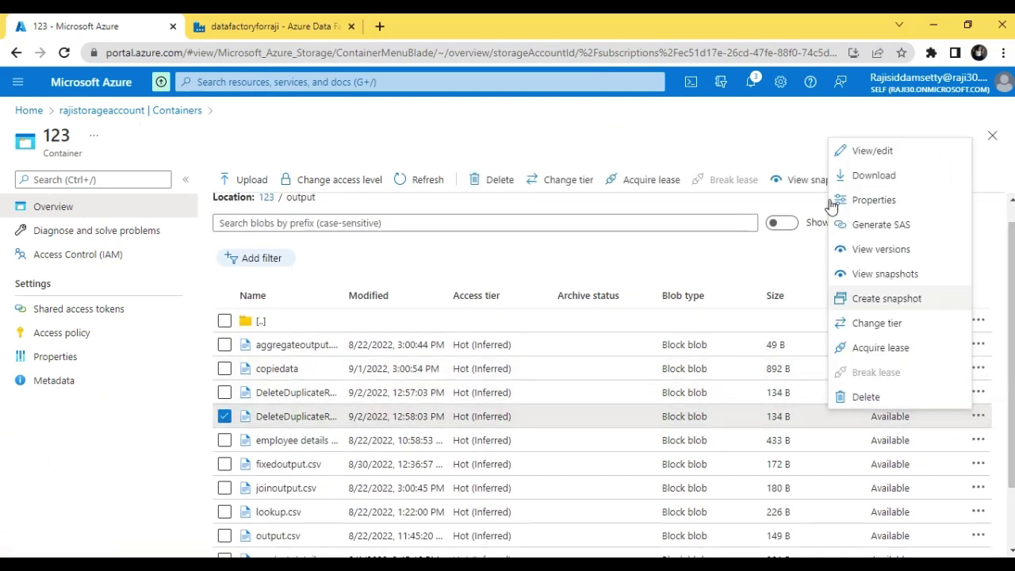
left_click(858, 154)
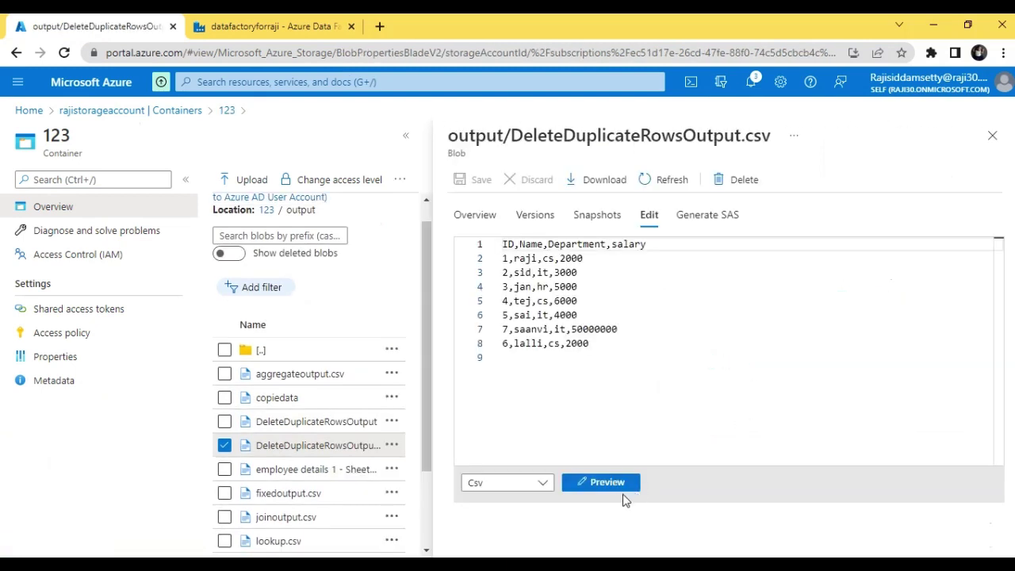
left_click(612, 489)
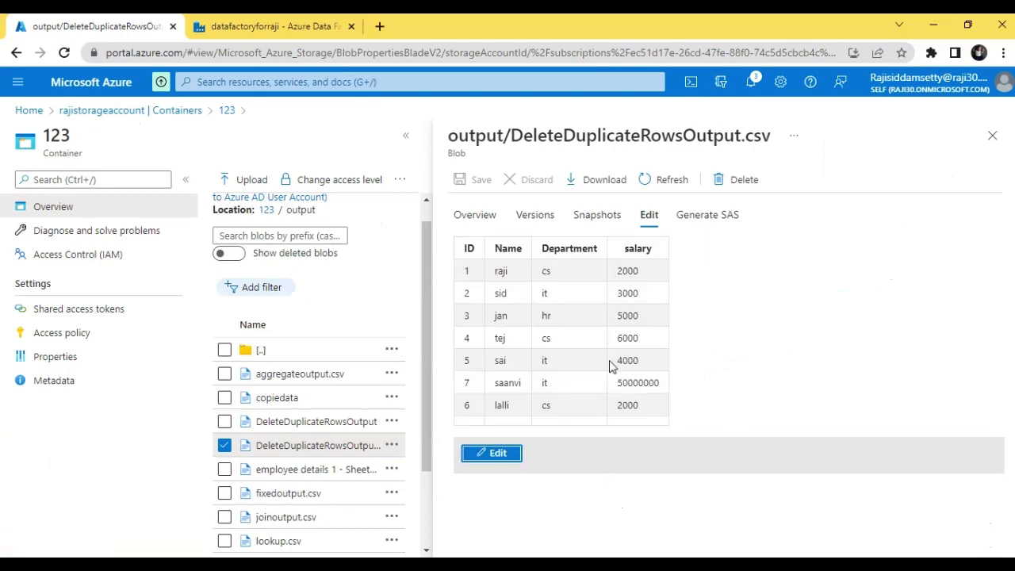
key("ctrl+a")
left_click(790, 312)
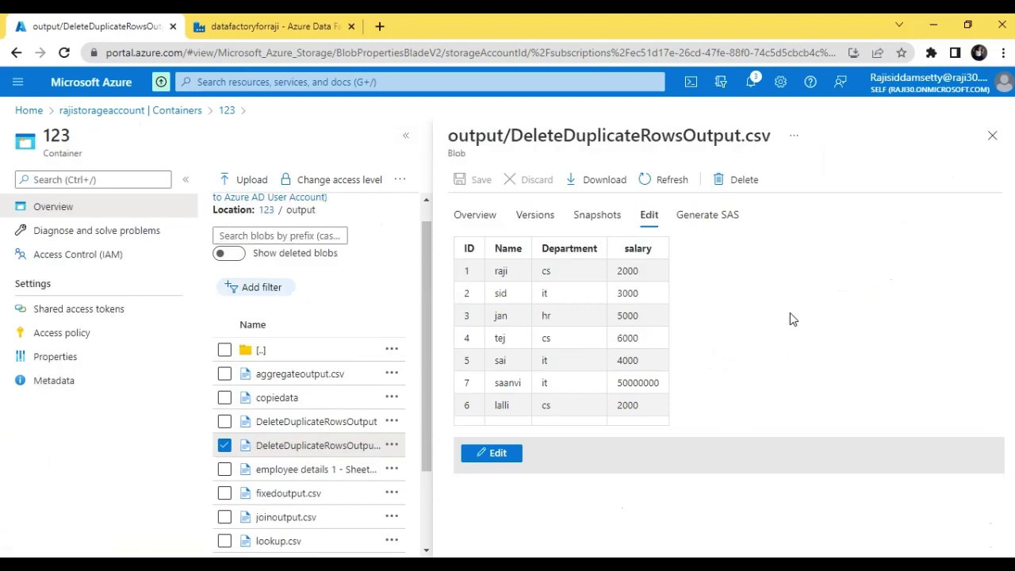
left_click(270, 24)
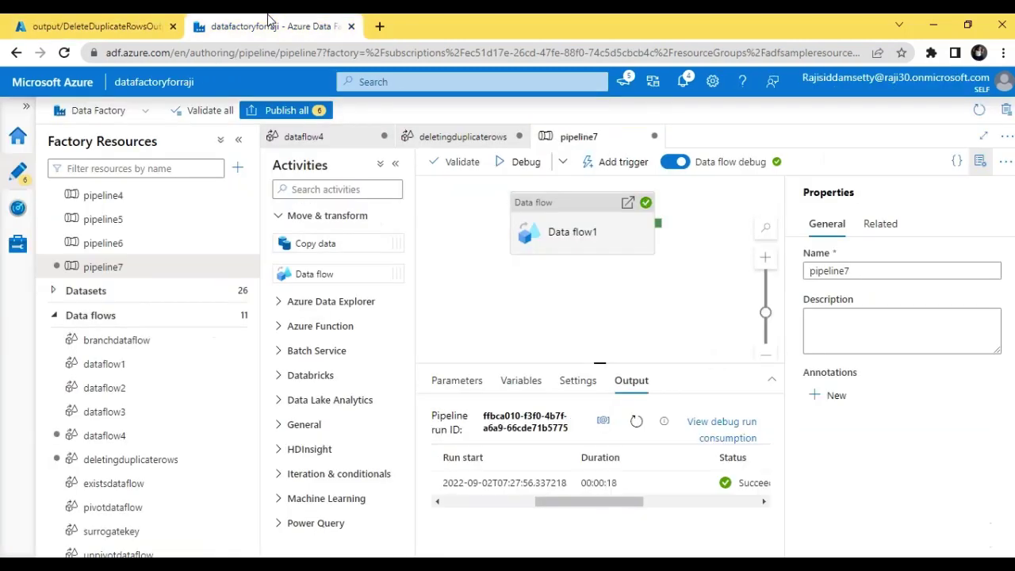